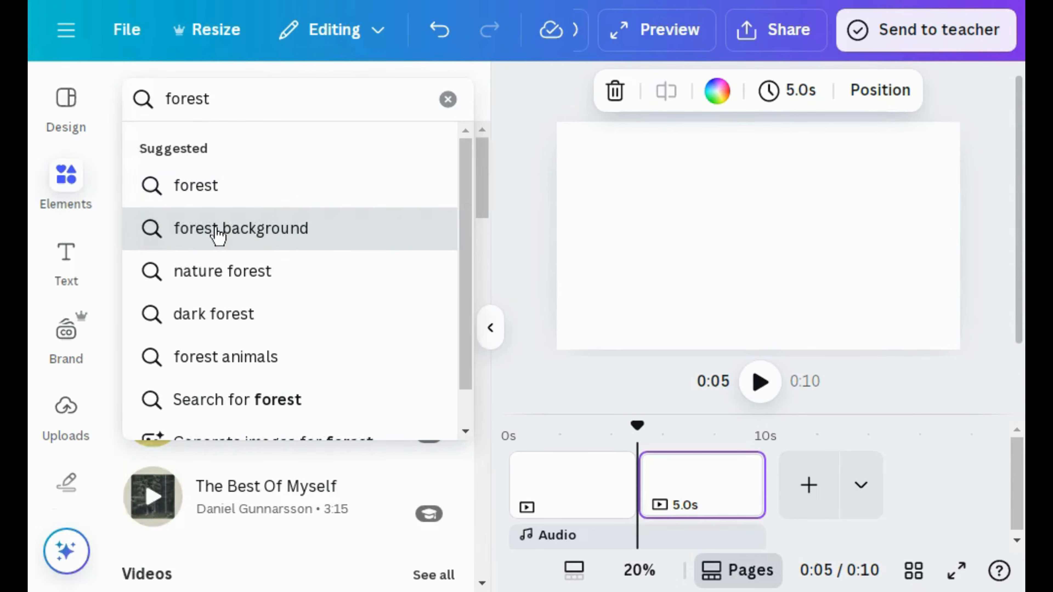
Step: Search the graphics for "forest background" and add the dark forest clearing with fireflies and a hollow log to the page
click(216, 229)
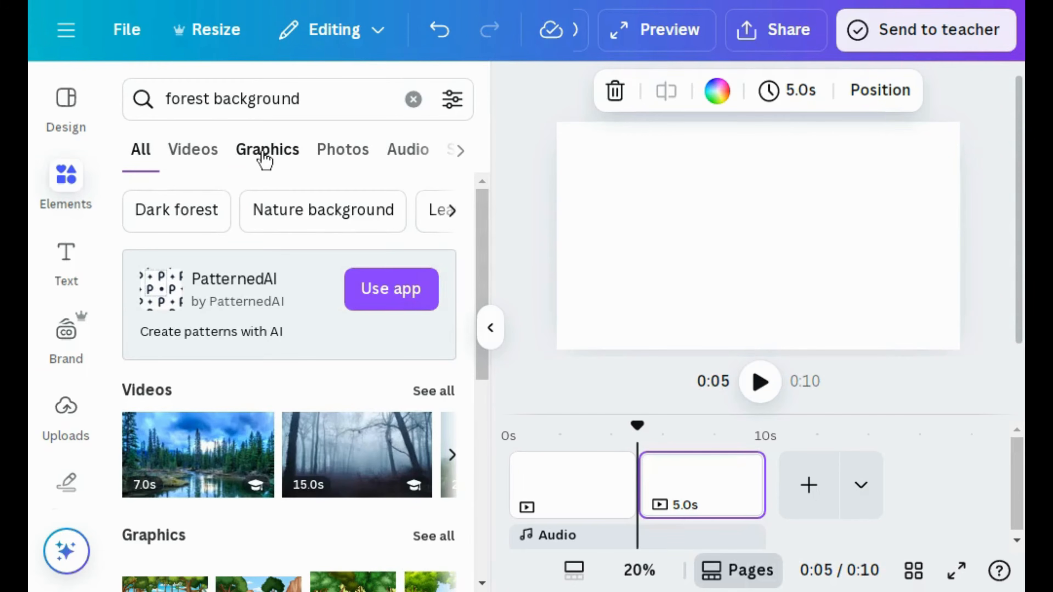
click(265, 151)
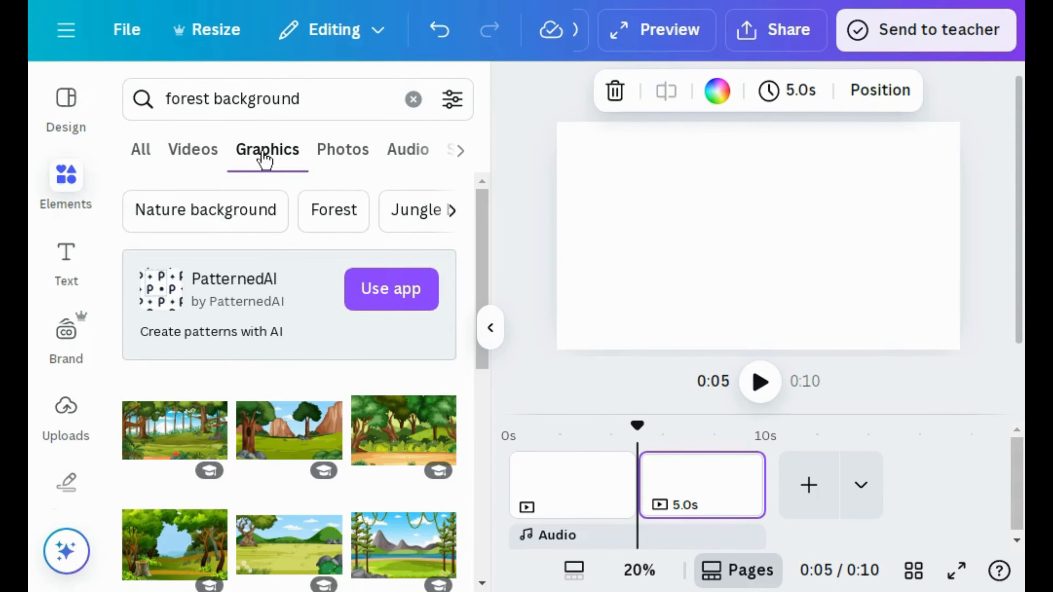
scroll(472, 435, down, 8)
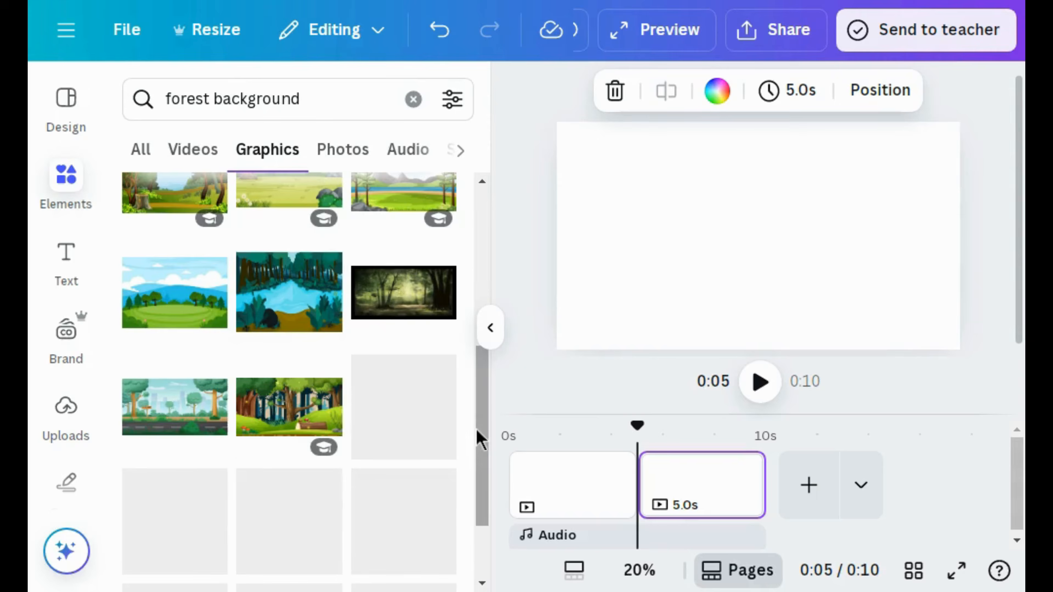
scroll(488, 537, down, 3)
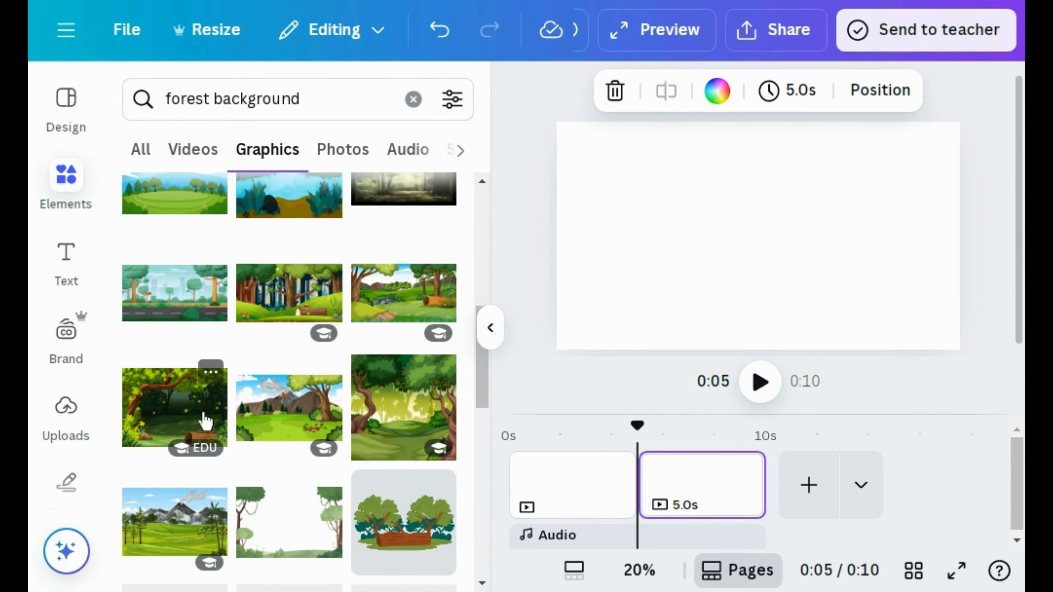
click(205, 421)
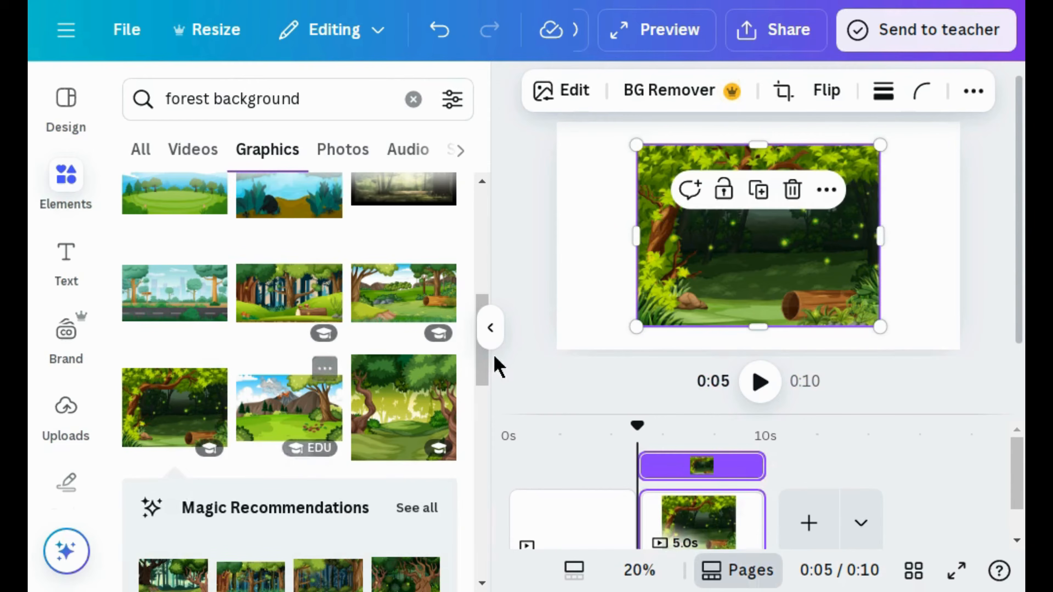
click(490, 328)
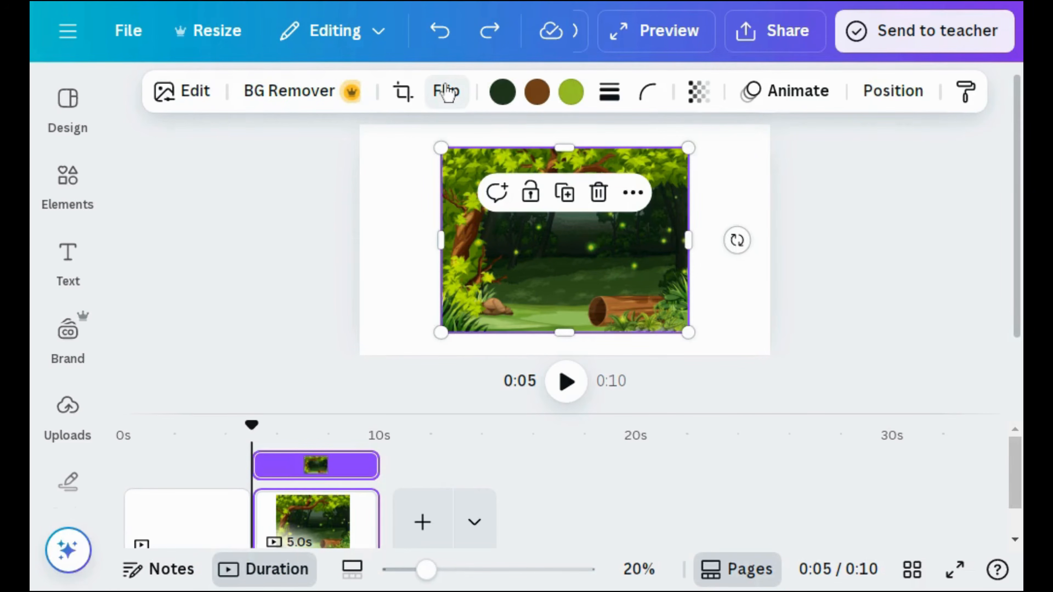
Step: Flip the forest image horizontally and set it as the page background
click(447, 92)
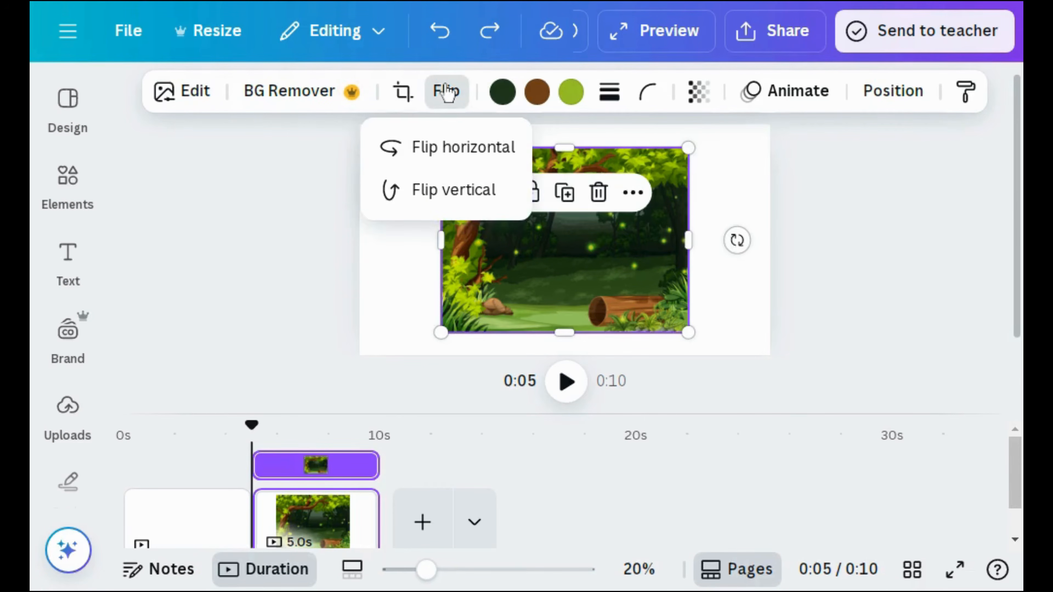
click(447, 150)
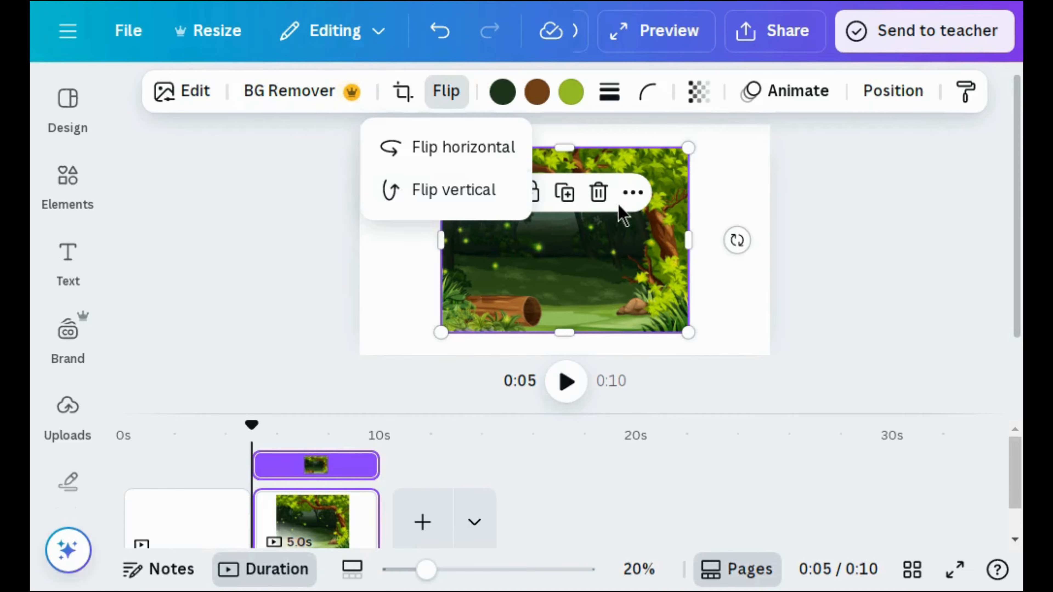
click(631, 195)
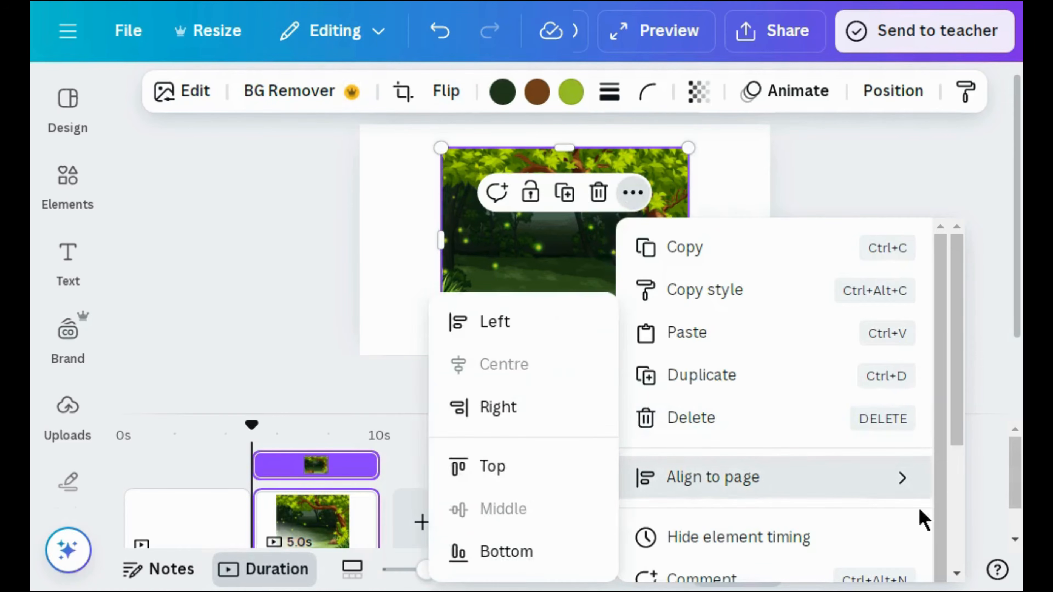
scroll(953, 524, down, 5)
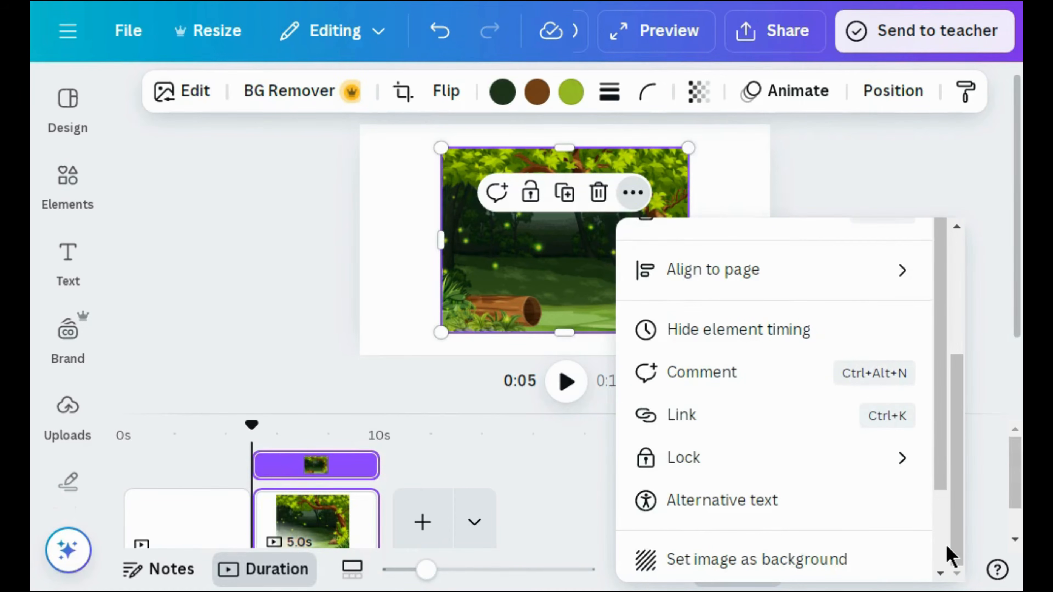
scroll(949, 556, down, 2)
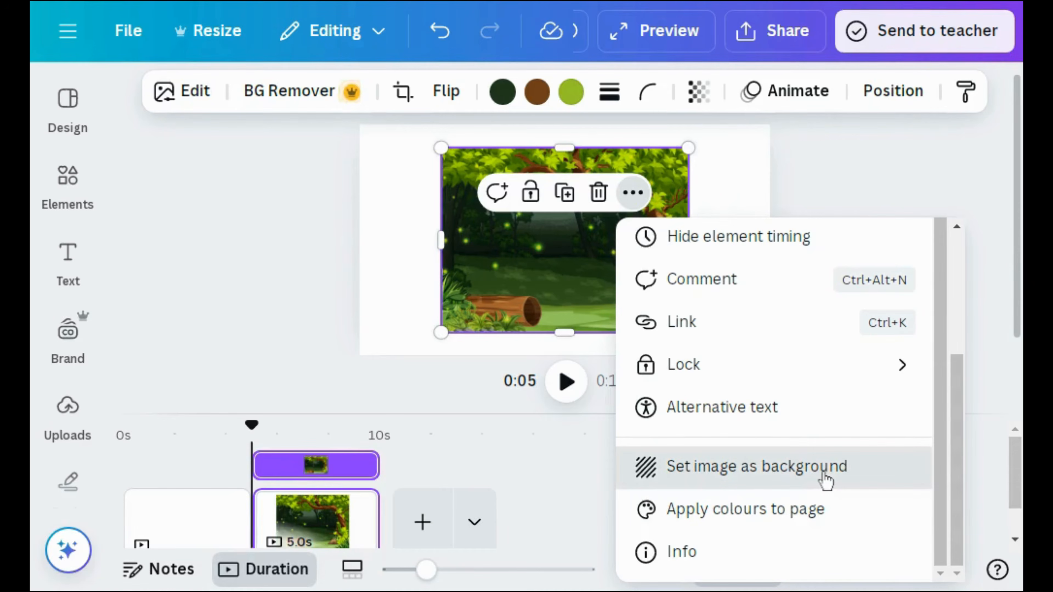
click(825, 482)
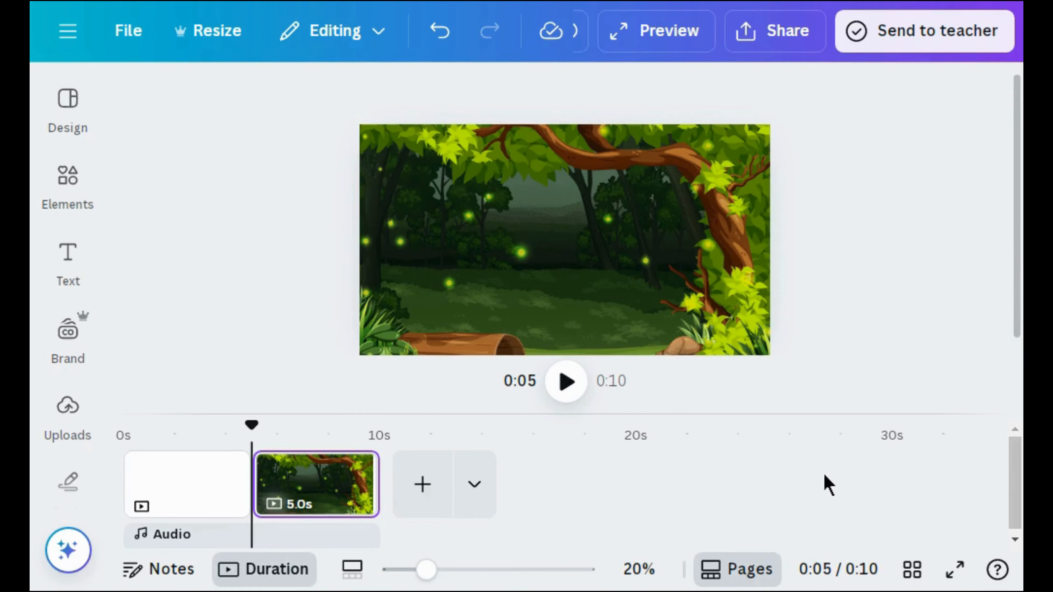
key(ctrl+z)
Step: Search the graphics for "road" and add the thin, straight black road with a dashed white centre line to the forest page
click(68, 183)
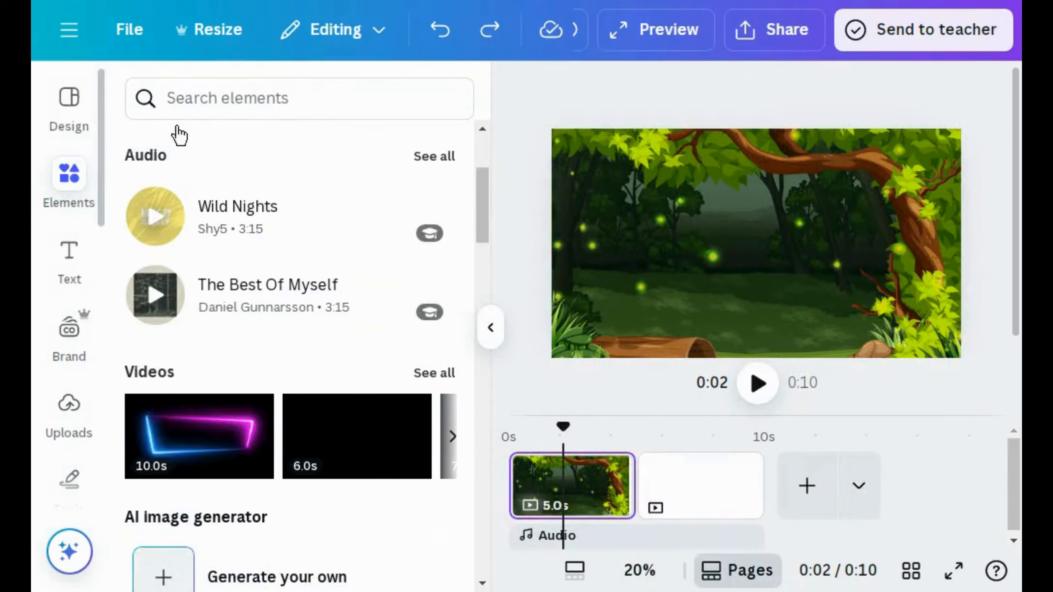
click(193, 97)
text(road)
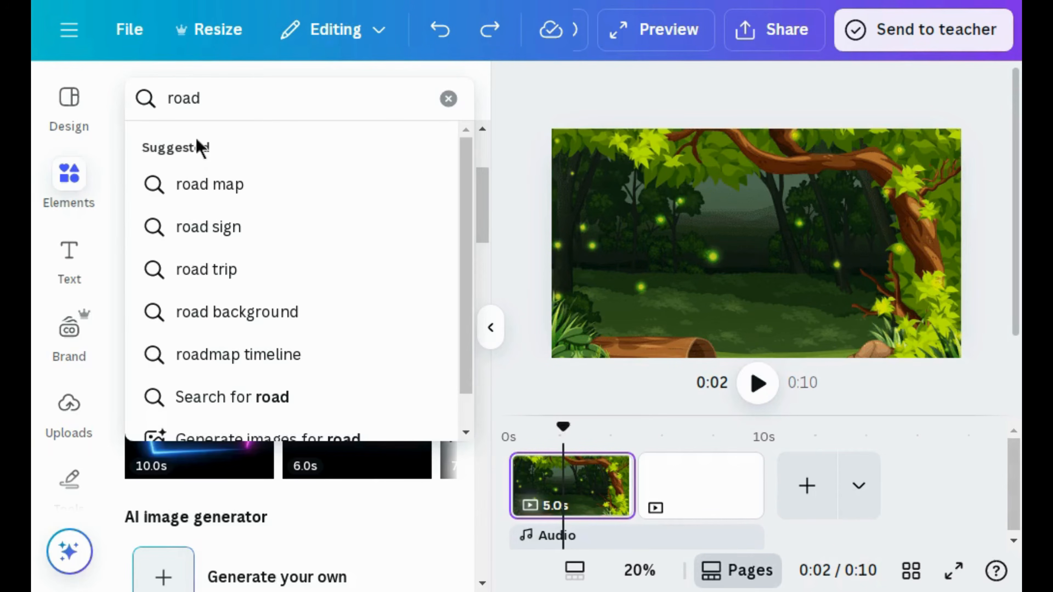
key(Return)
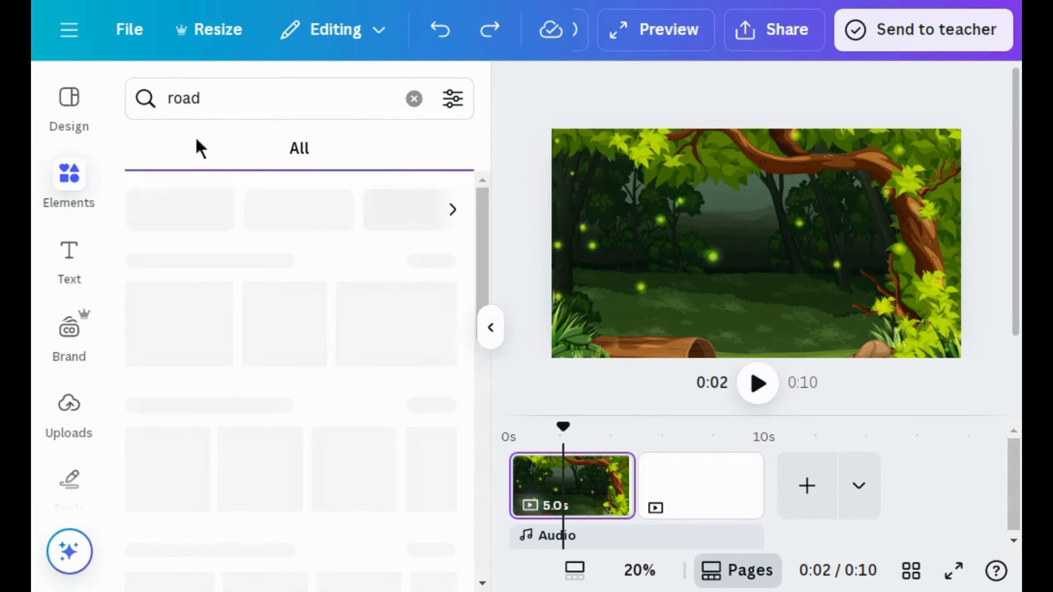
click(199, 153)
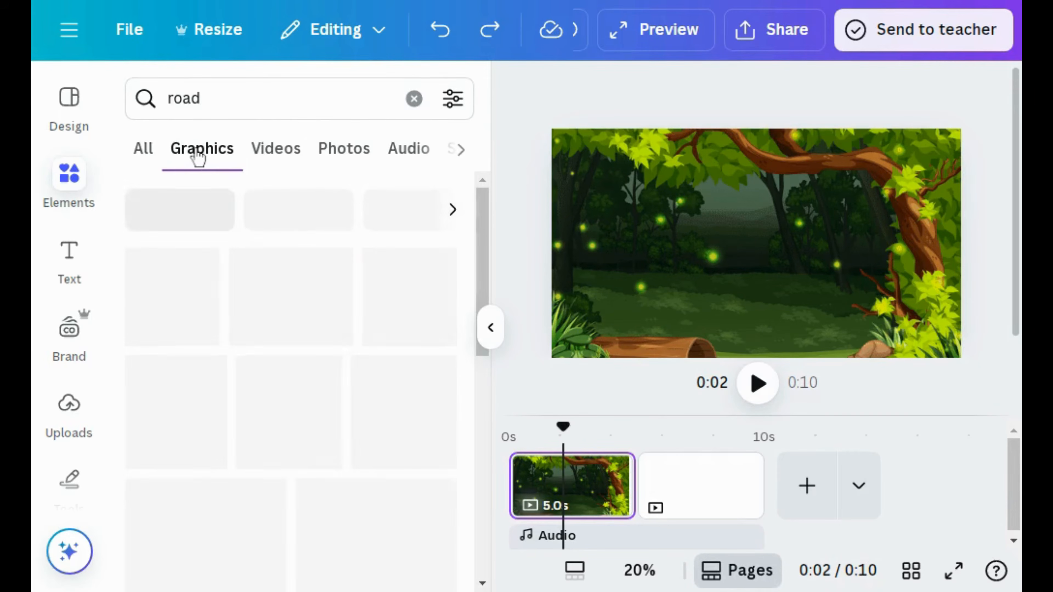
scroll(483, 487, down, 10)
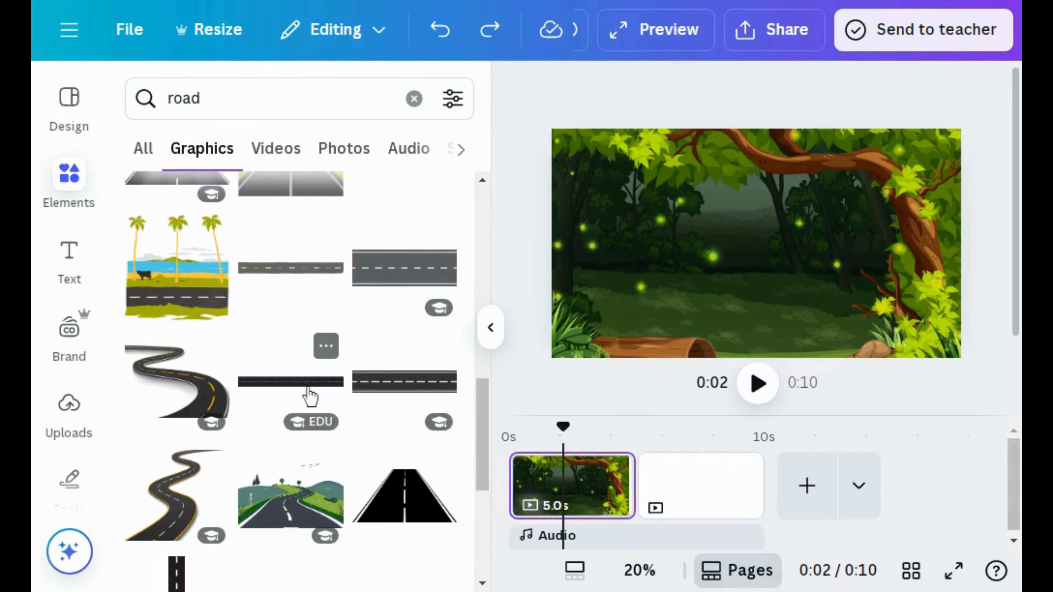
click(307, 389)
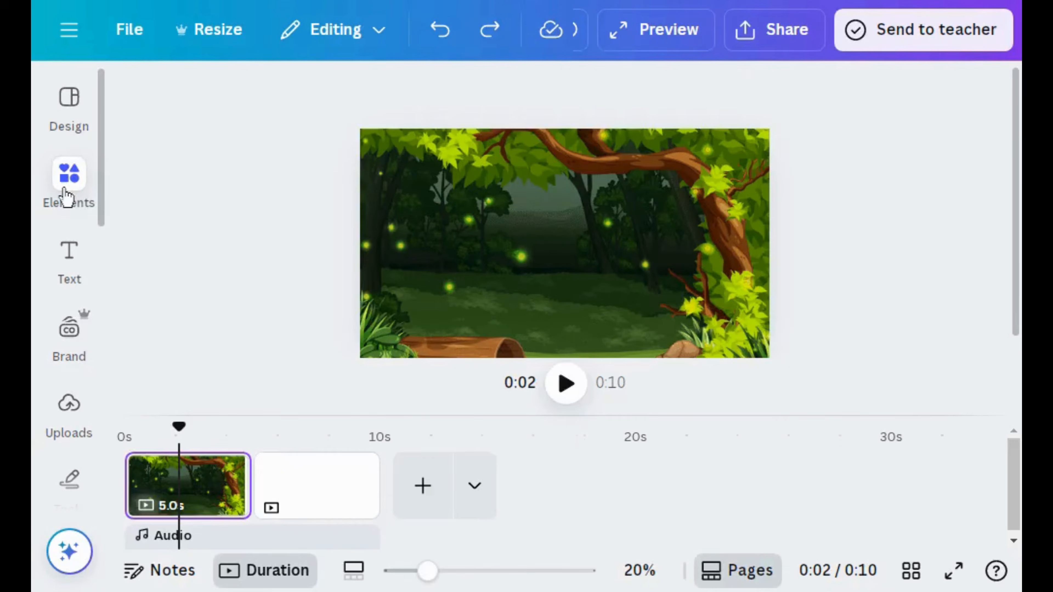
click(64, 195)
click(193, 97)
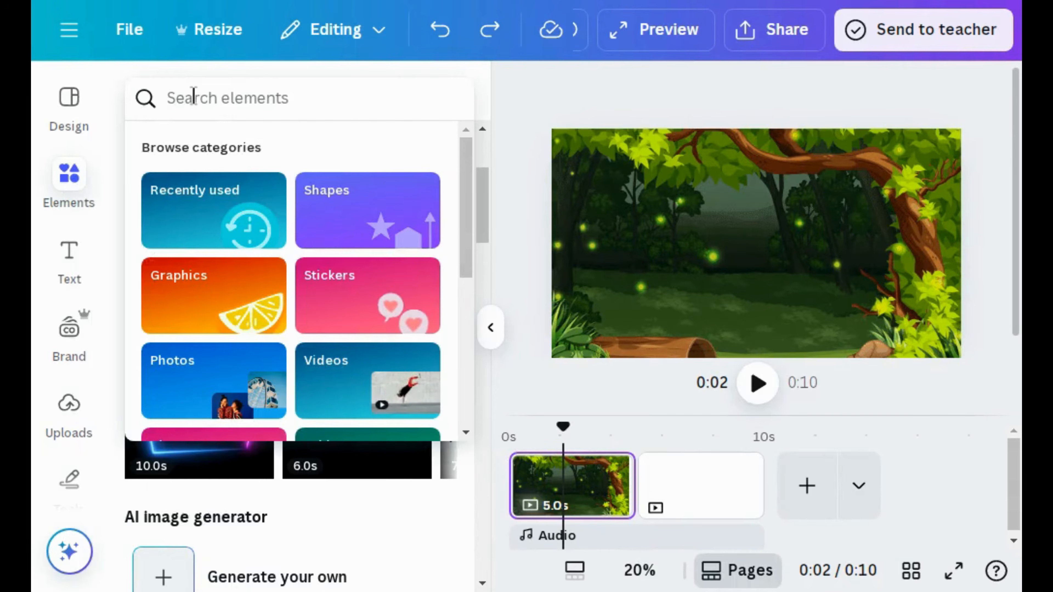
text(road)
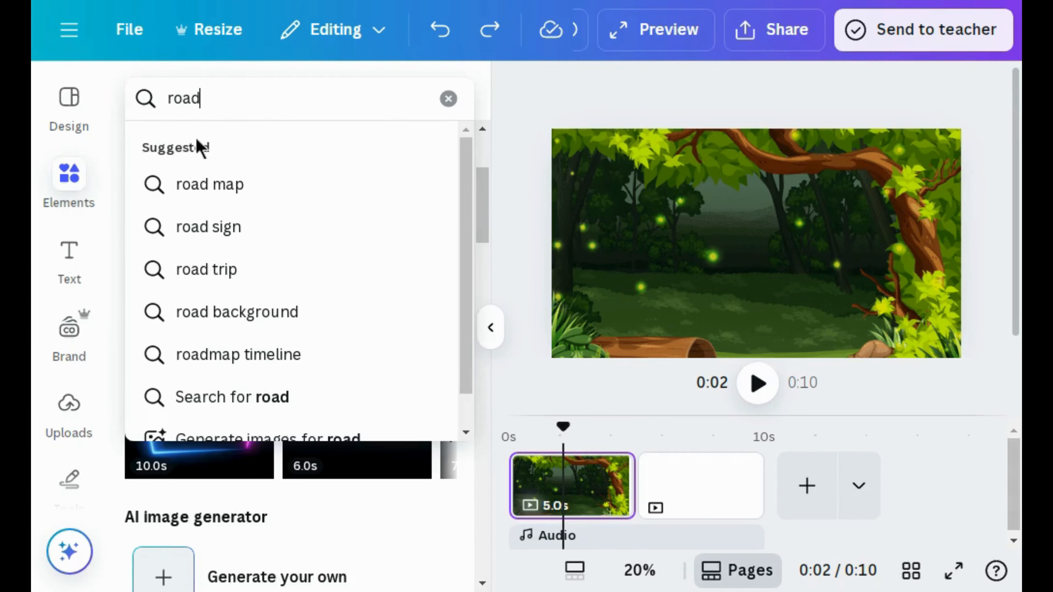
key(Return)
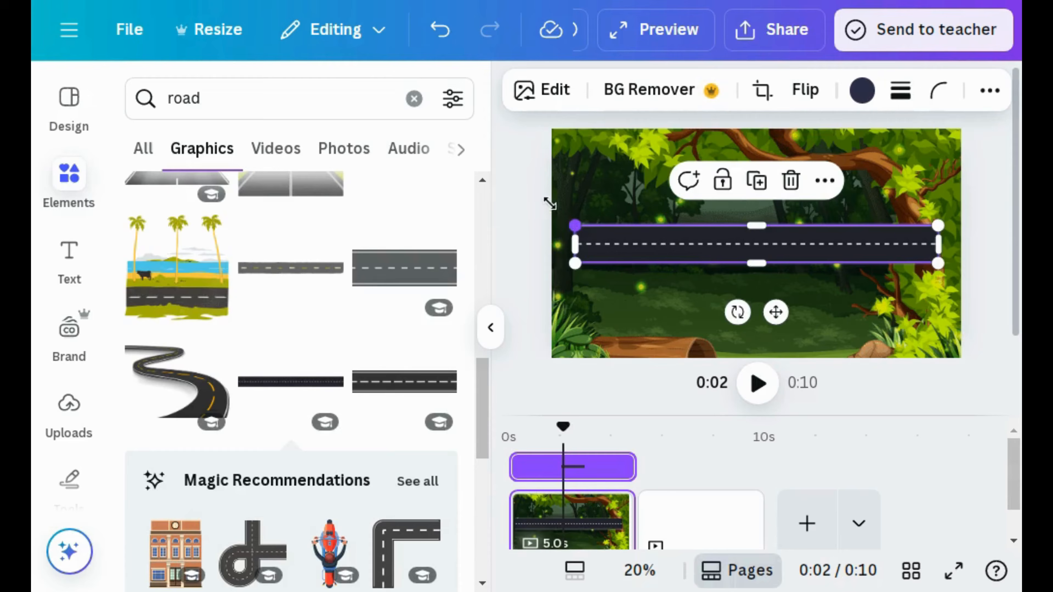
Step: Enlarge the road beyond the page width and place it along the bottom edge of the forest scene
drag(550, 203, 482, 183)
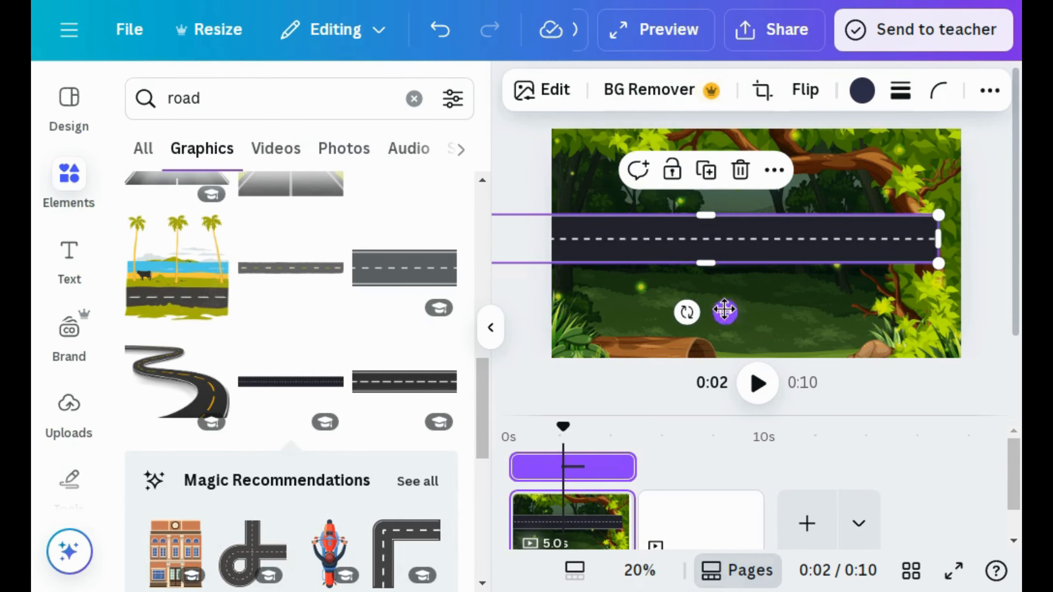
drag(747, 345, 759, 417)
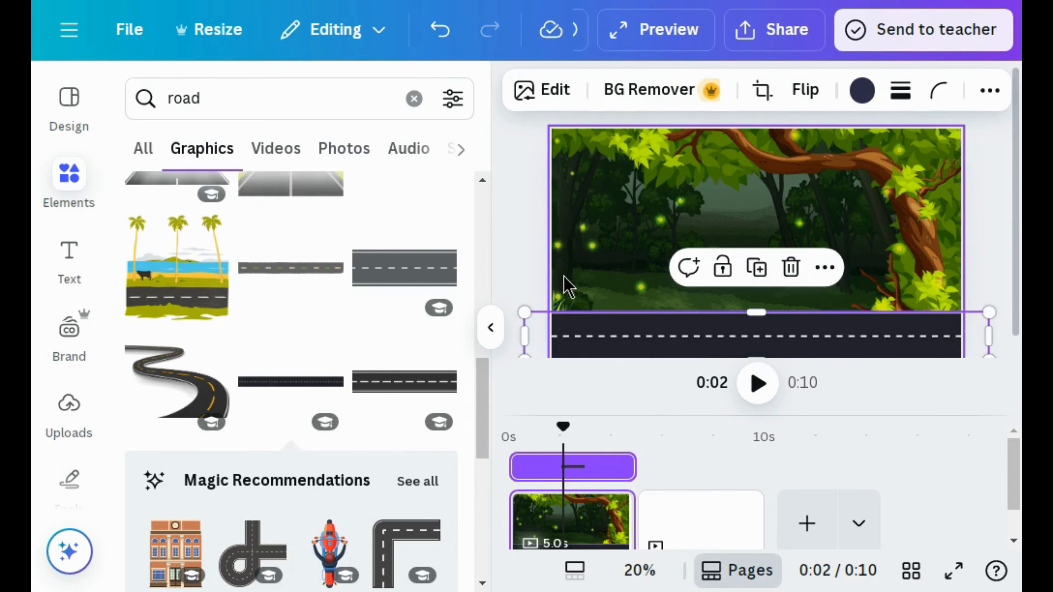
click(544, 284)
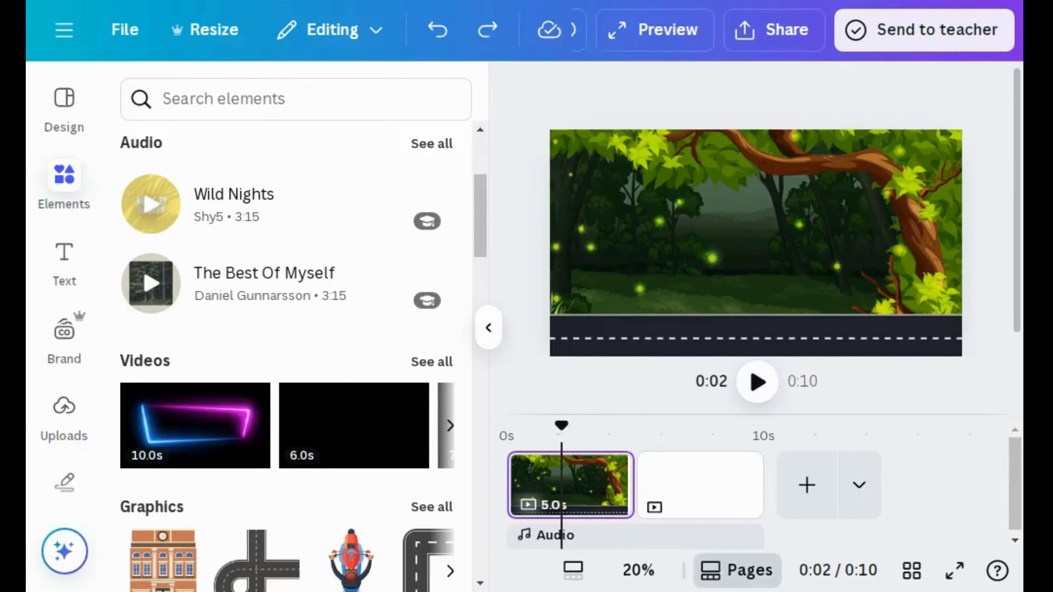
Step: Search the elements for "grass border" and add the plain green grass strip graphic to the forest page
click(210, 108)
text(gr)
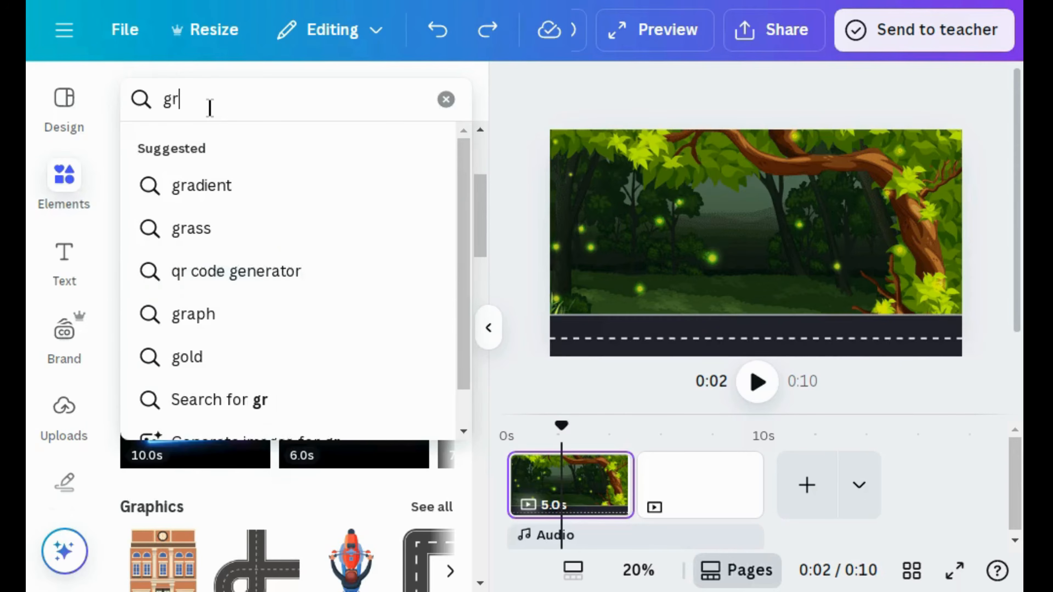
text(ass)
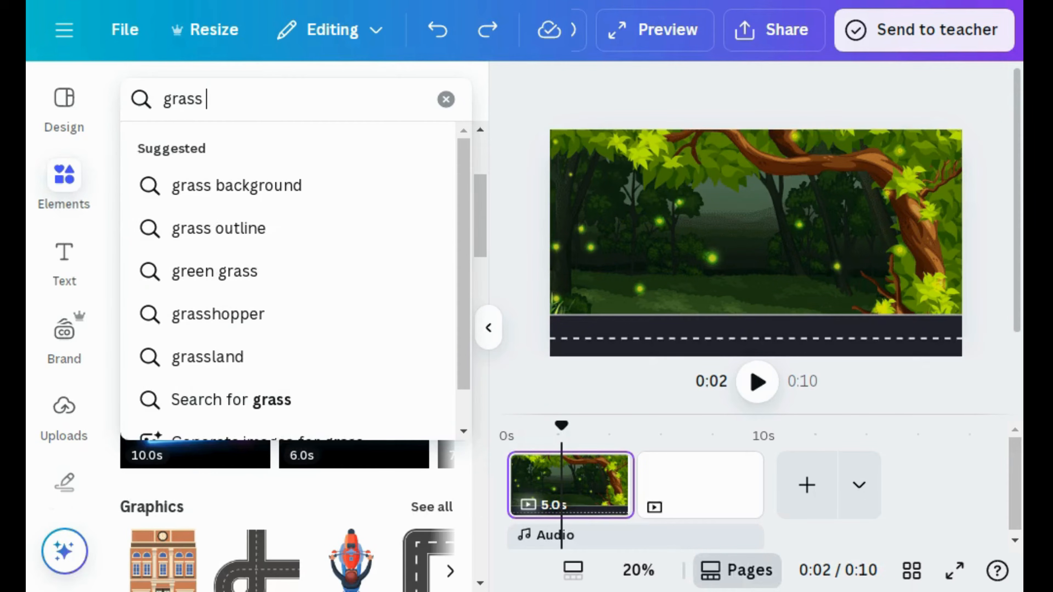
text( border)
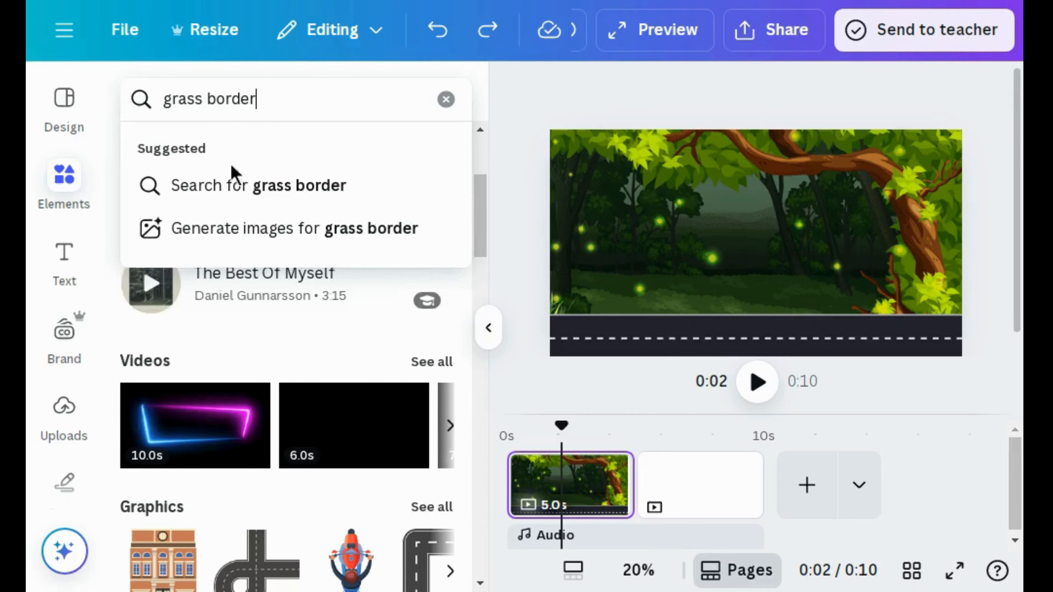
click(241, 193)
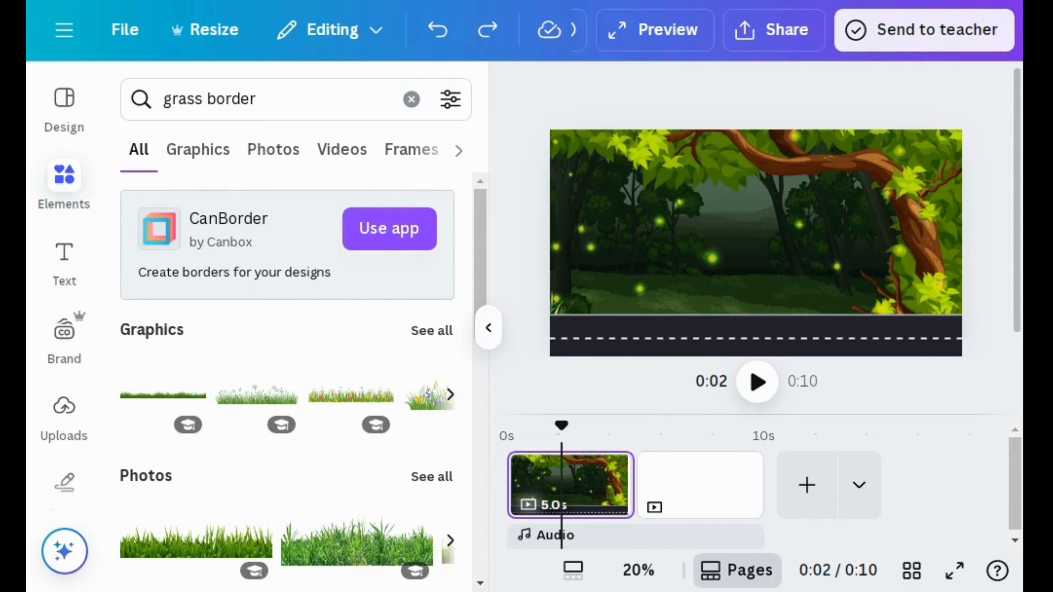
click(172, 398)
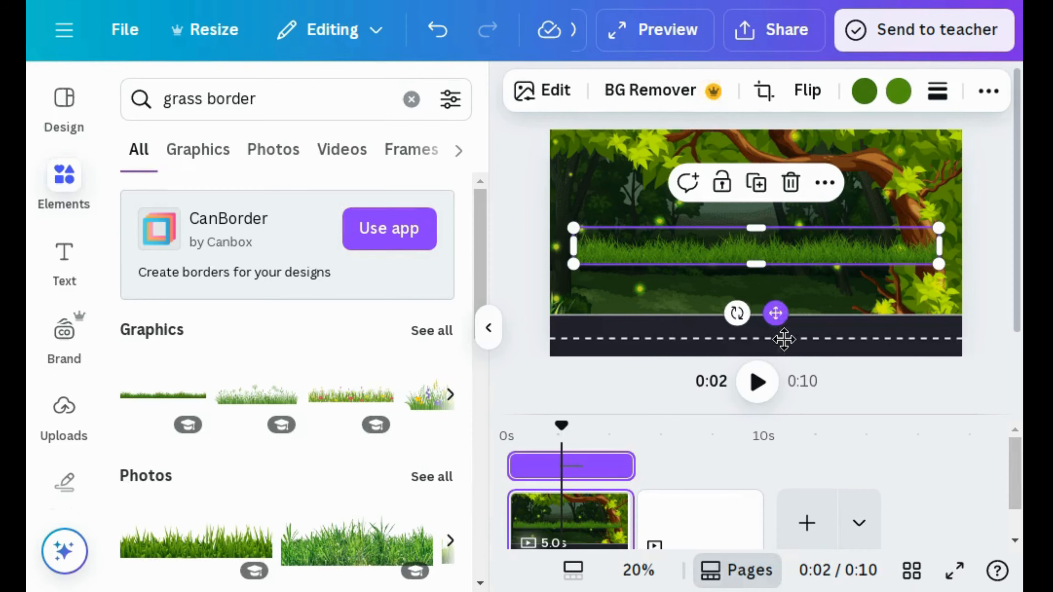
Step: Shrink the grass strip to half the page width at the road's lower edge and duplicate it to cover the other half
drag(783, 339, 801, 412)
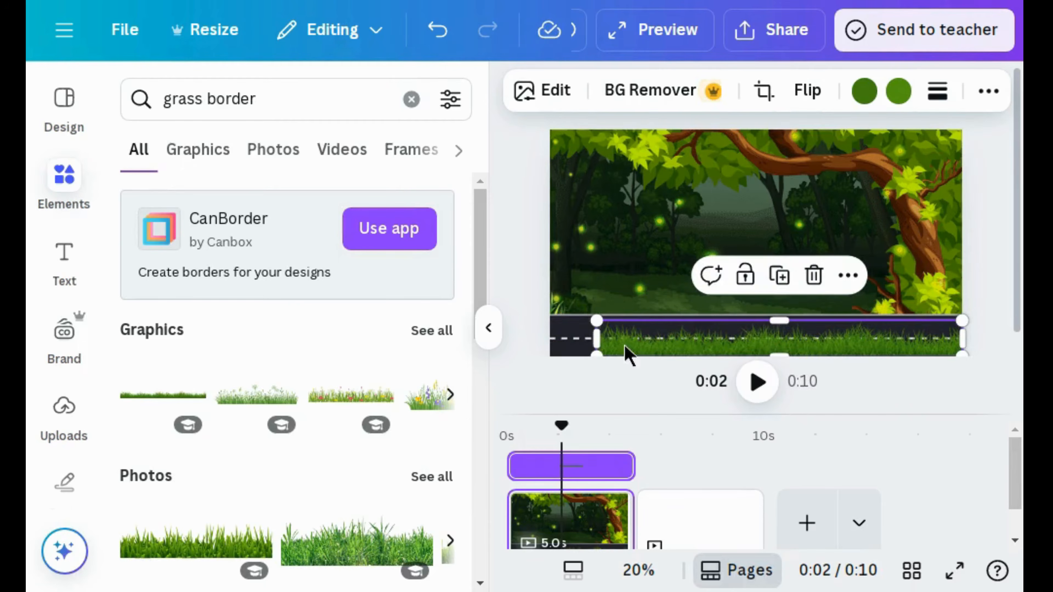
drag(597, 321, 775, 345)
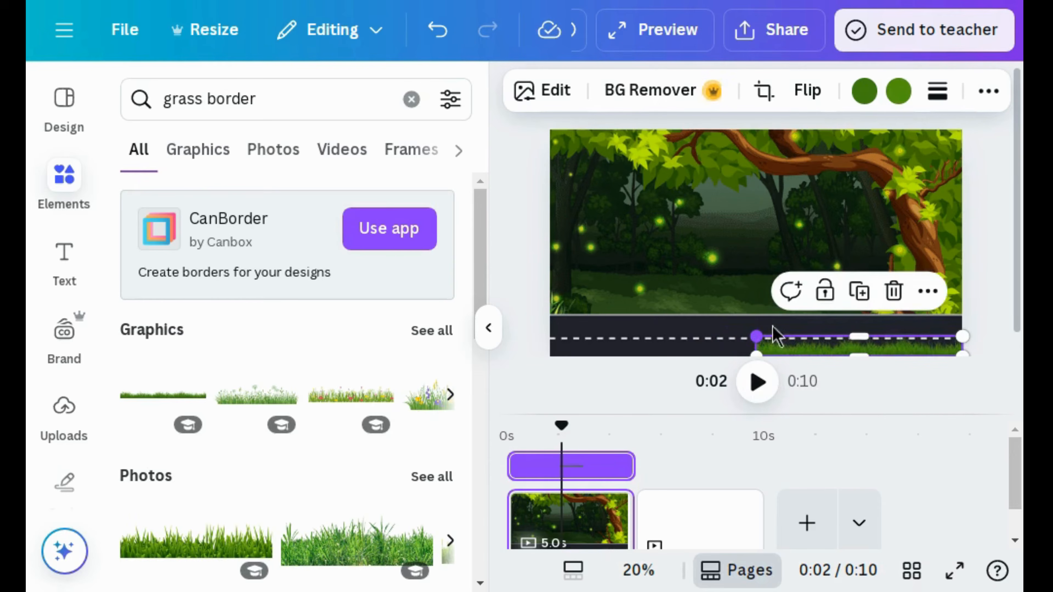
click(860, 293)
drag(863, 355, 654, 341)
click(534, 350)
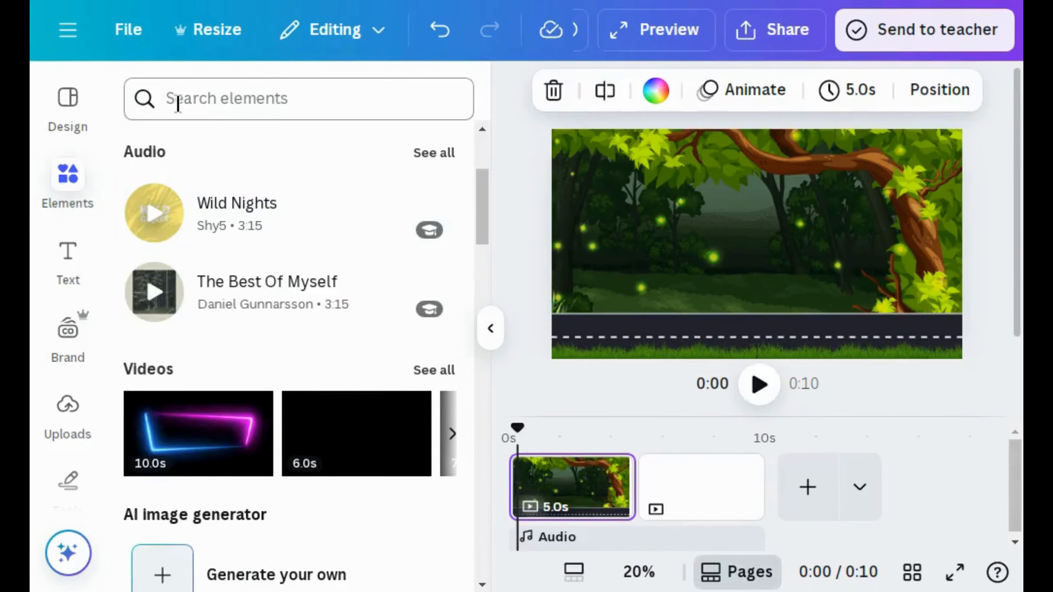
Step: Search the elements for "bicycle"
click(178, 103)
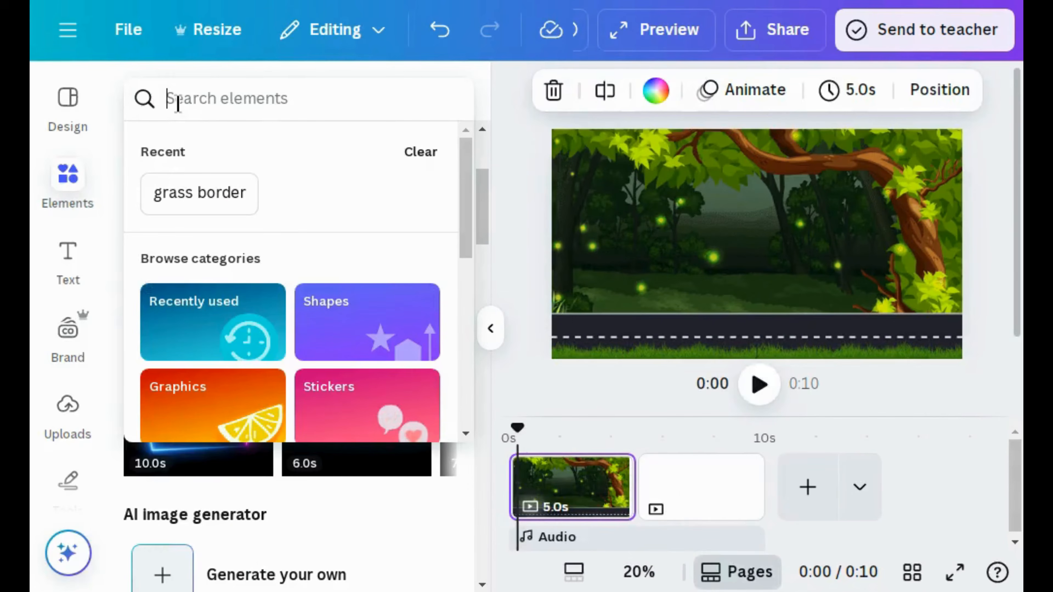
text(bicy)
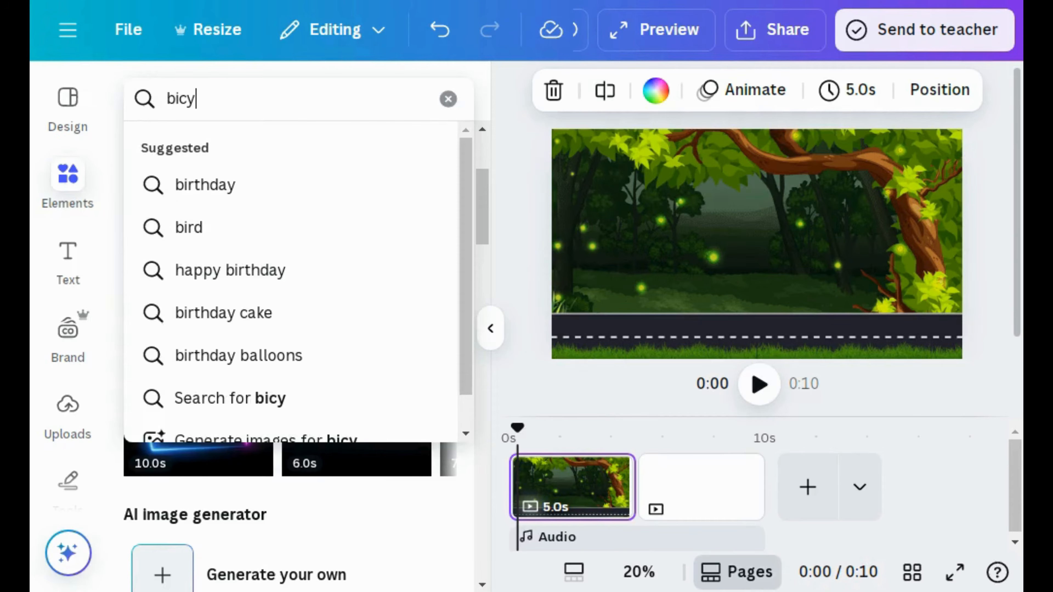
text(cle)
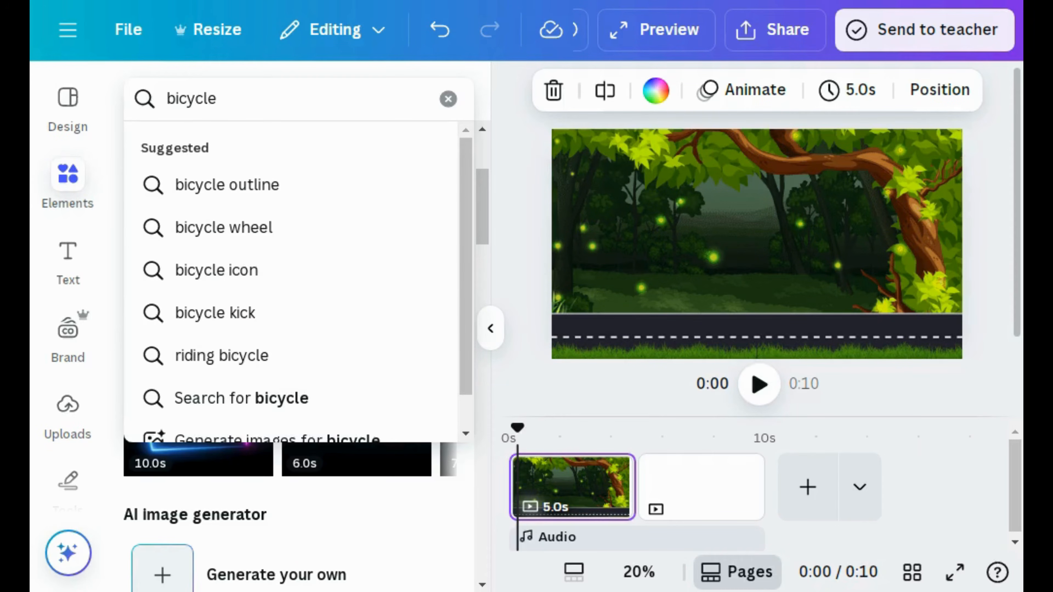
key(Return)
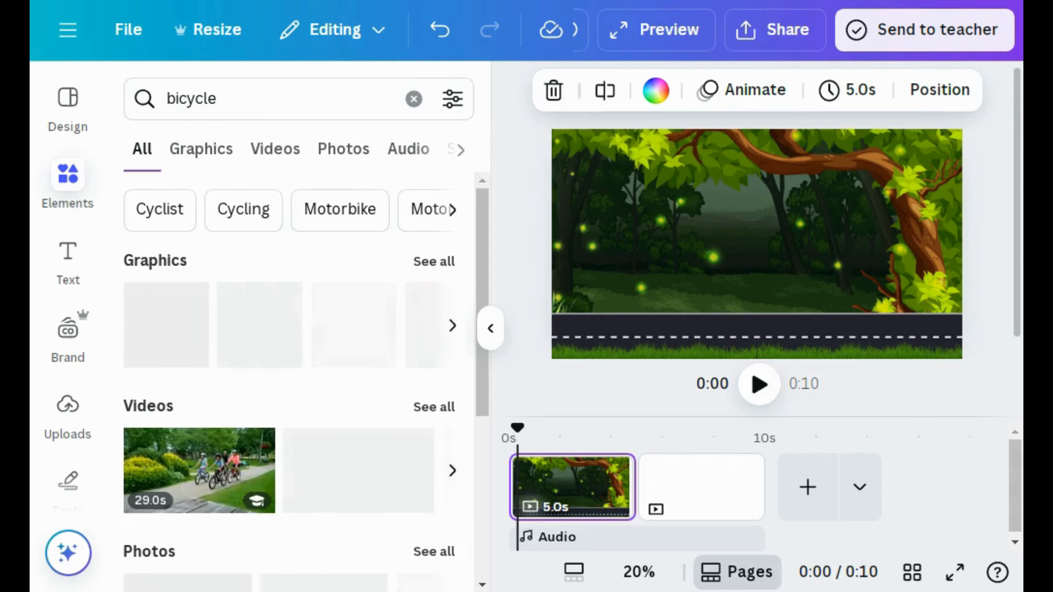
Step: Filter the bicycle results to animated graphics and add the red-haired girl in a yellow helmet riding an orange bicycle
click(453, 99)
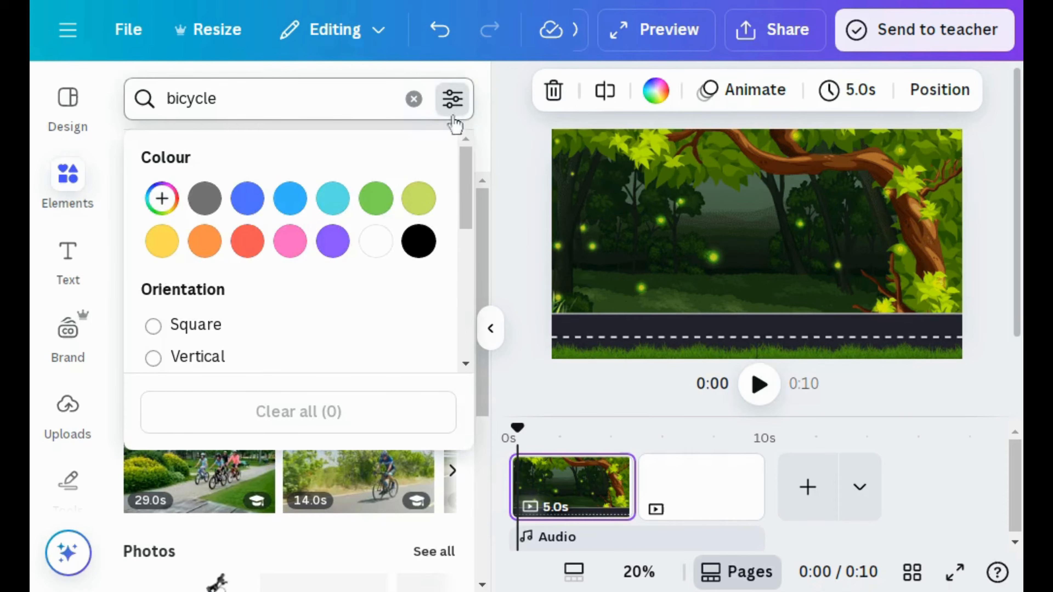
scroll(465, 286, down, 5)
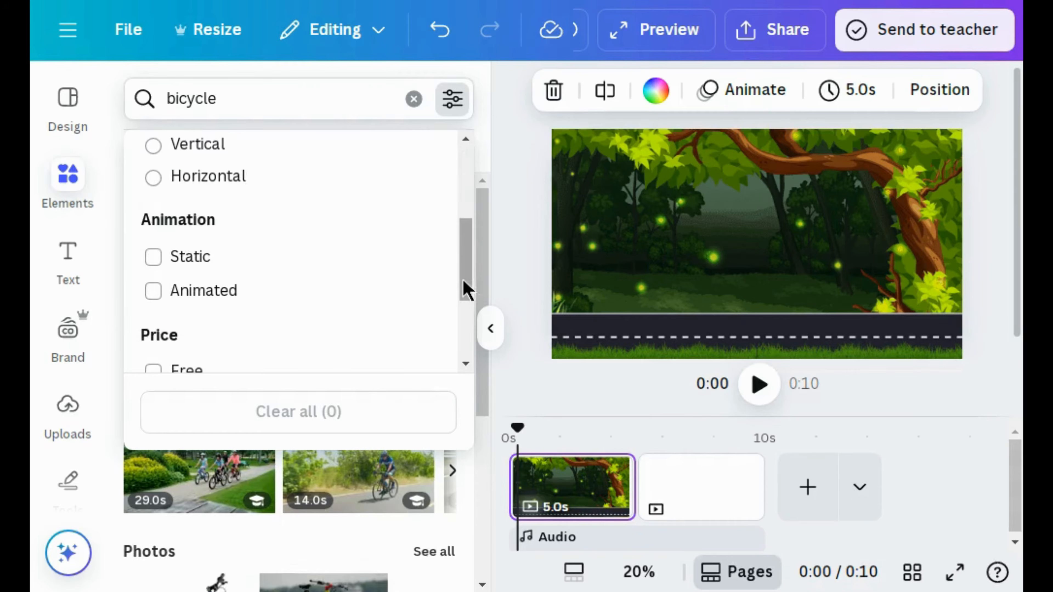
click(153, 292)
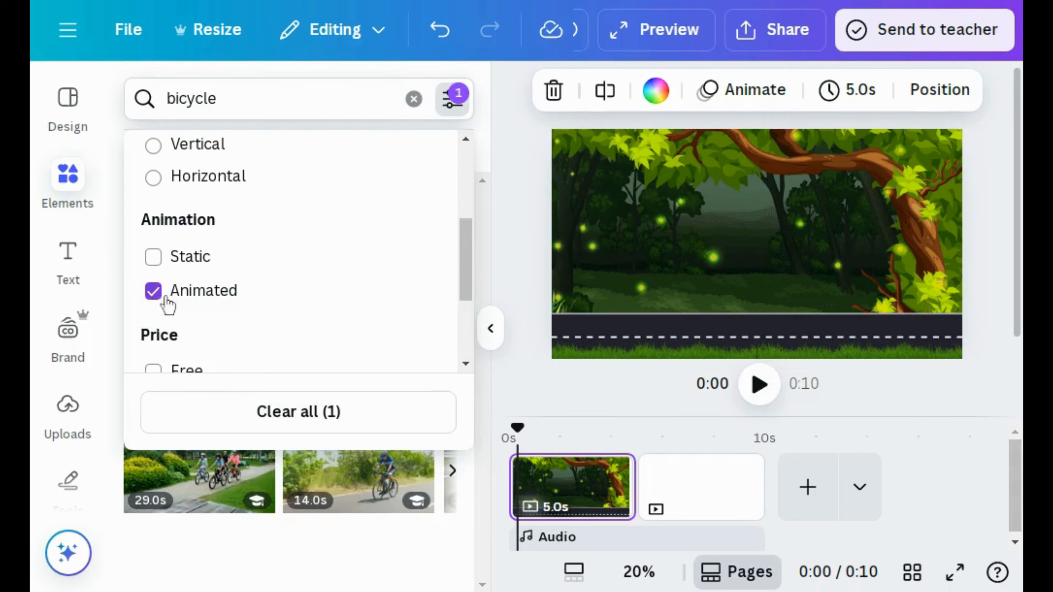
click(485, 413)
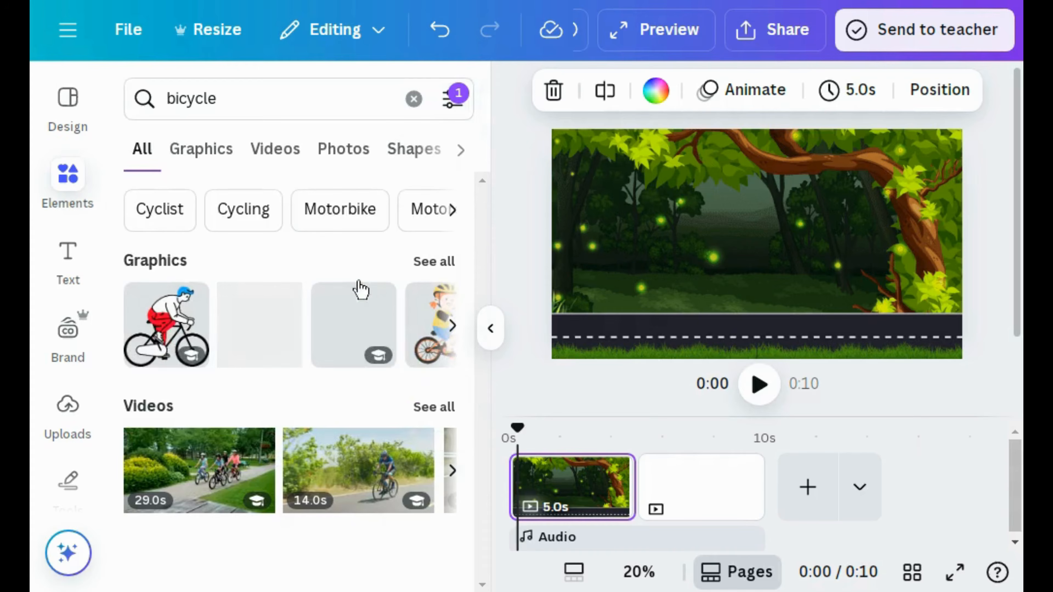
click(204, 157)
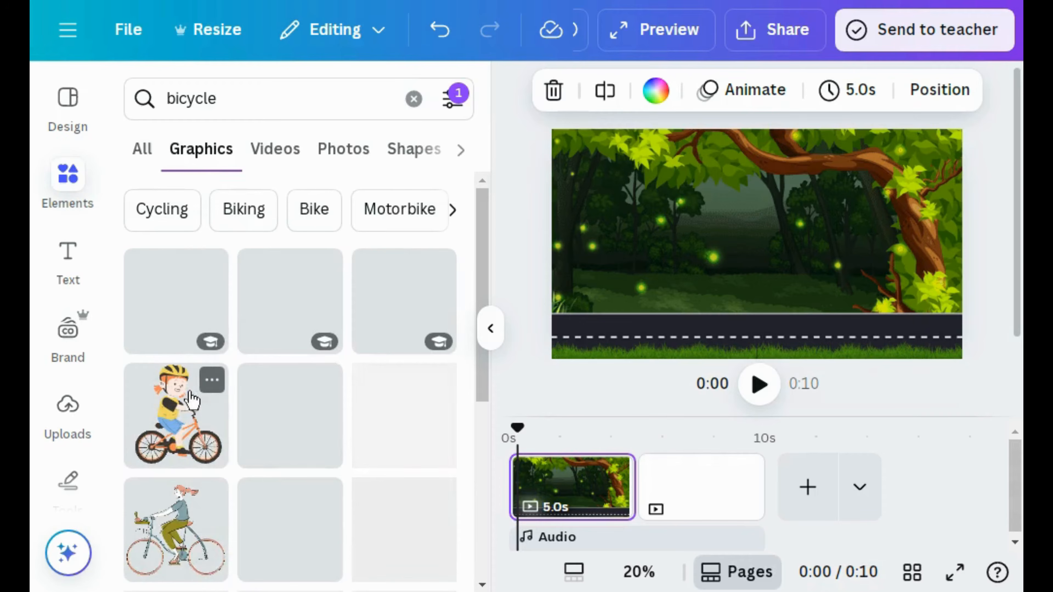
click(191, 406)
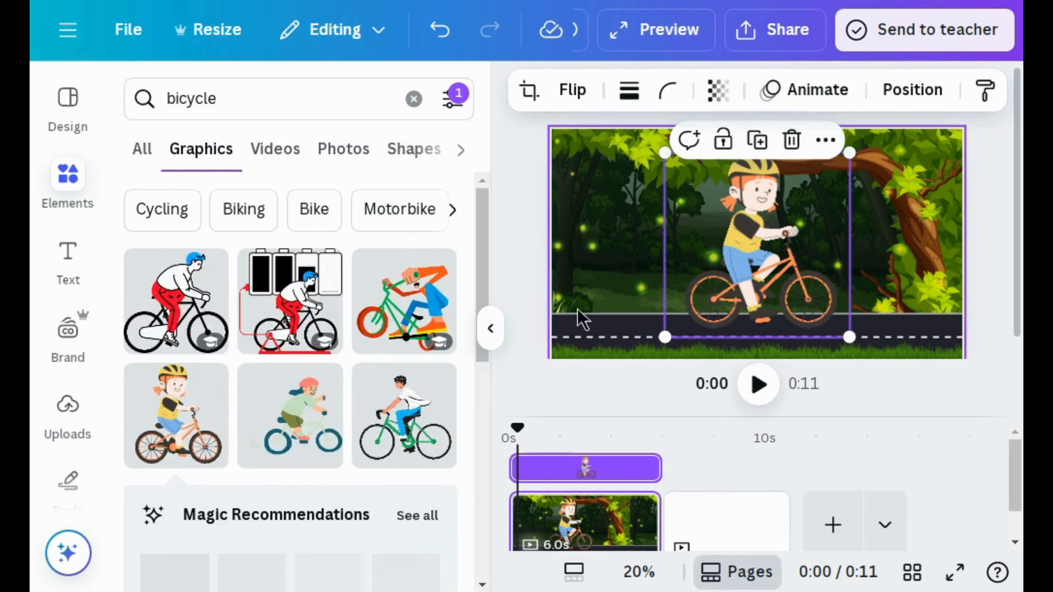
Step: Shrink the cyclist to about half the page height and place it on the road, mostly beyond the page's left edge
click(490, 328)
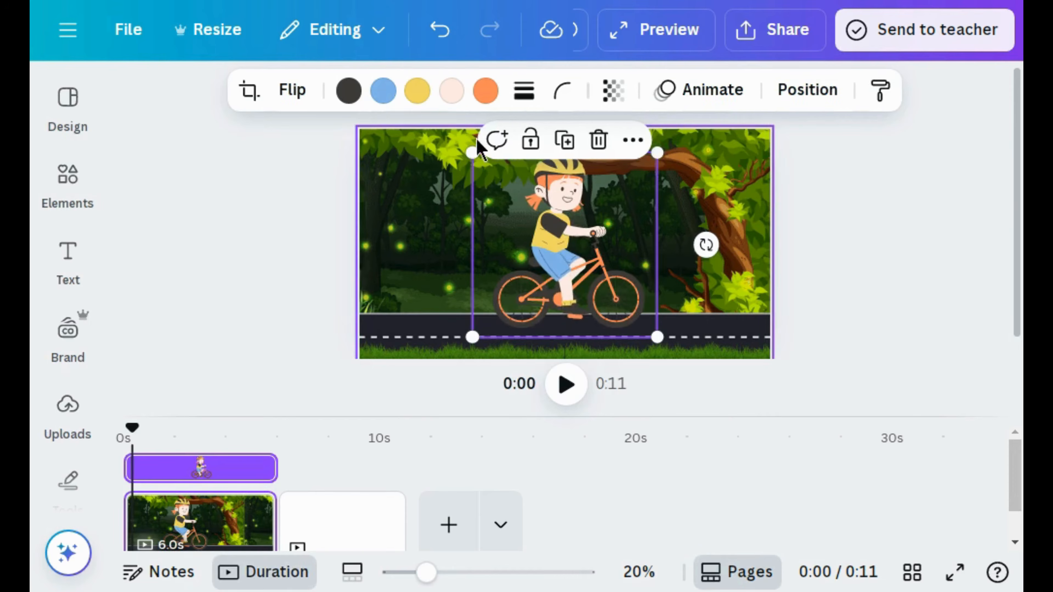
drag(479, 170, 527, 270)
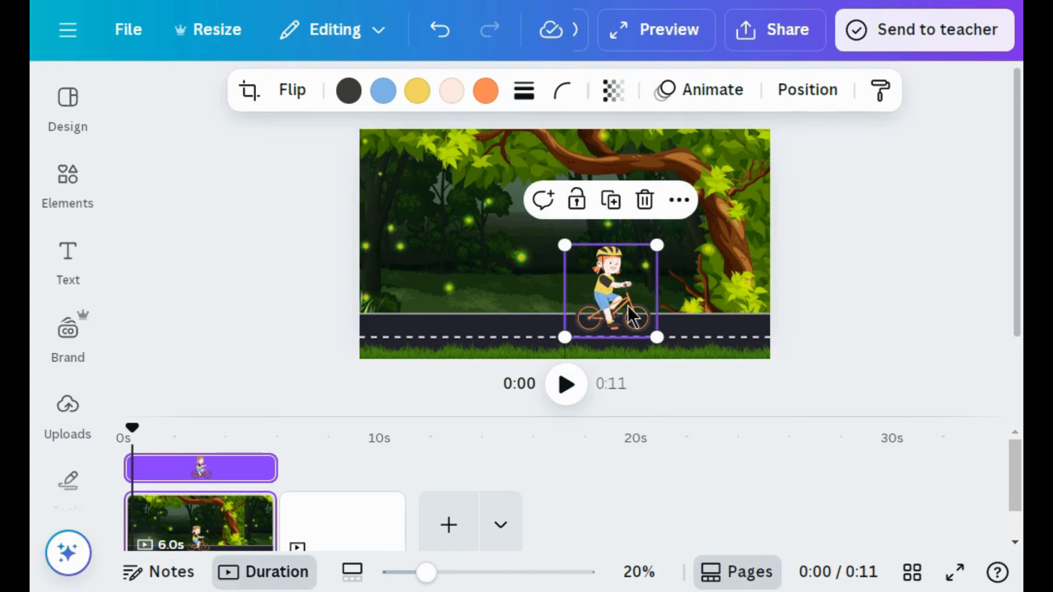
drag(627, 317, 419, 299)
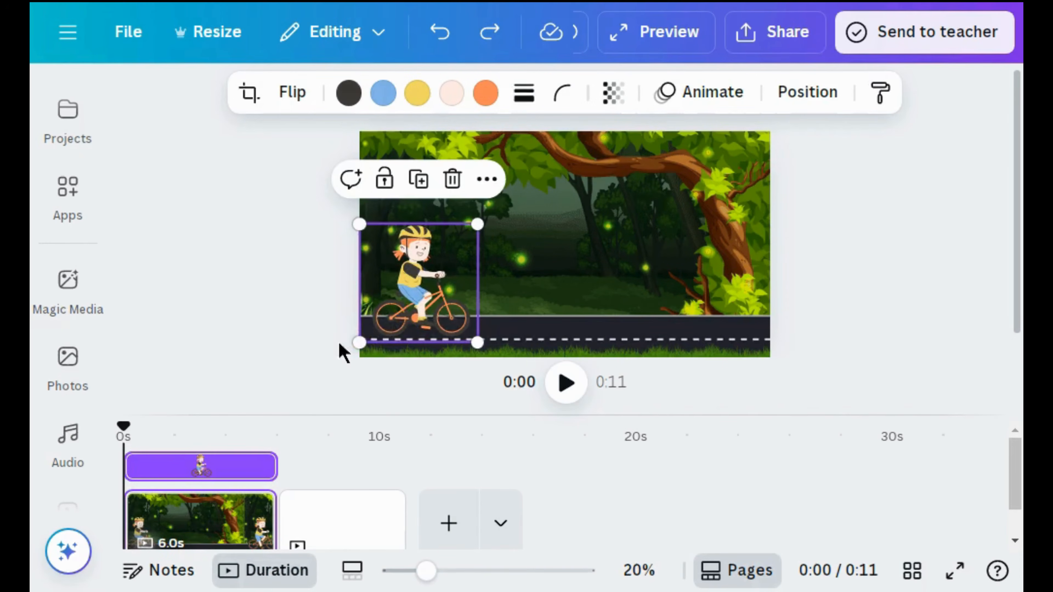
click(341, 352)
click(412, 318)
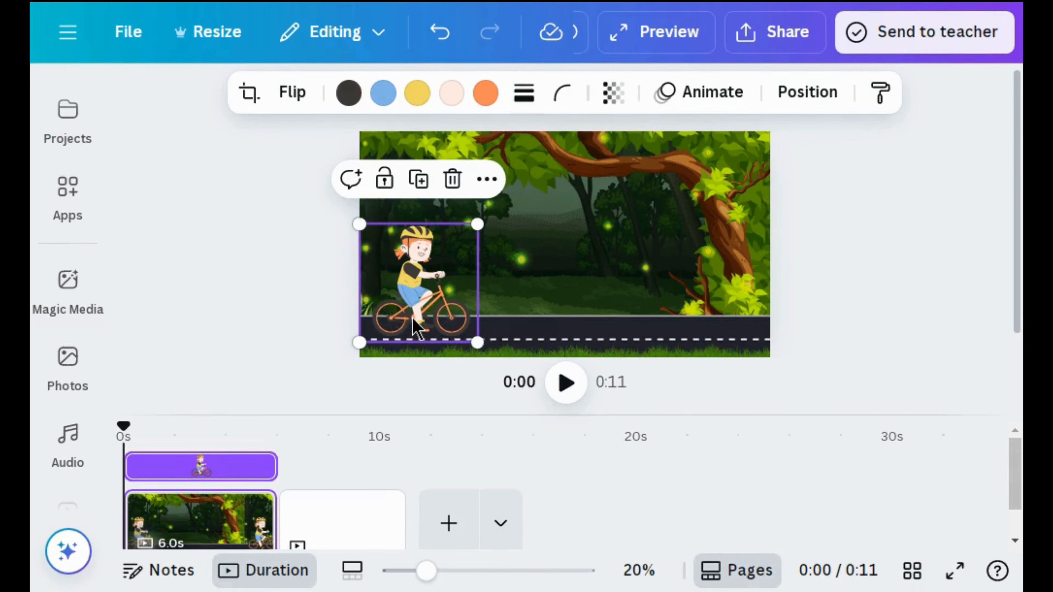
drag(412, 317, 320, 315)
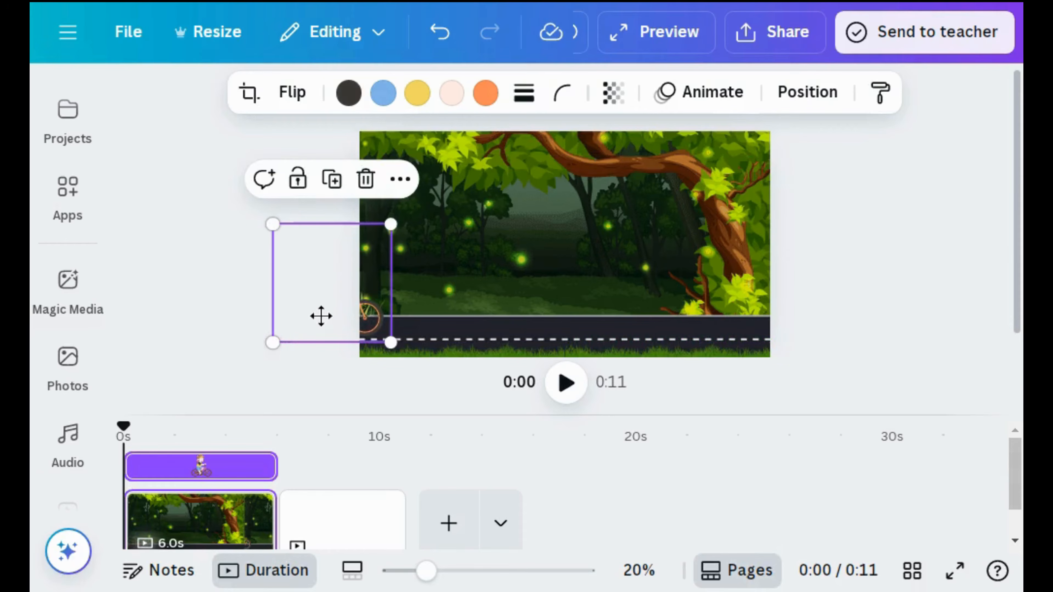
key(ctrl+z)
click(339, 347)
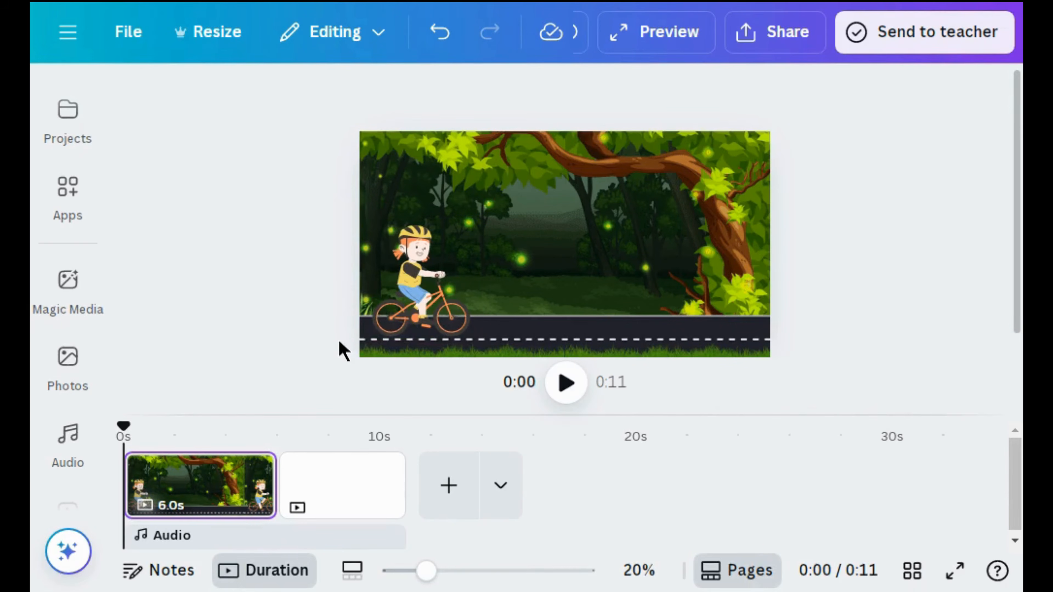
key(ctrl+y)
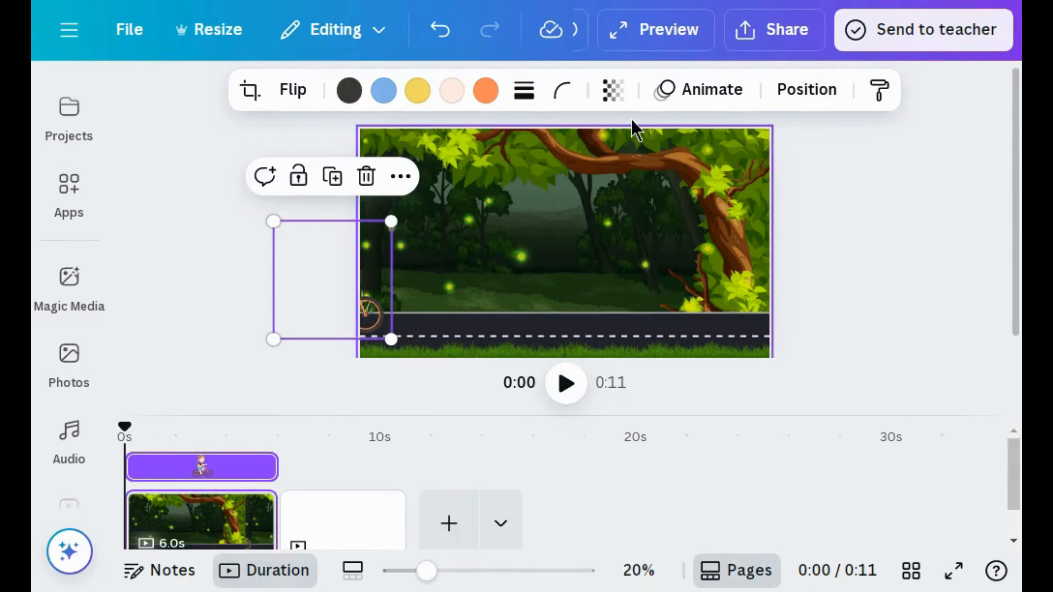
Step: Create a custom animation moving the cyclist along the road to the page's right edge with the Steady movement style, and play it
click(664, 93)
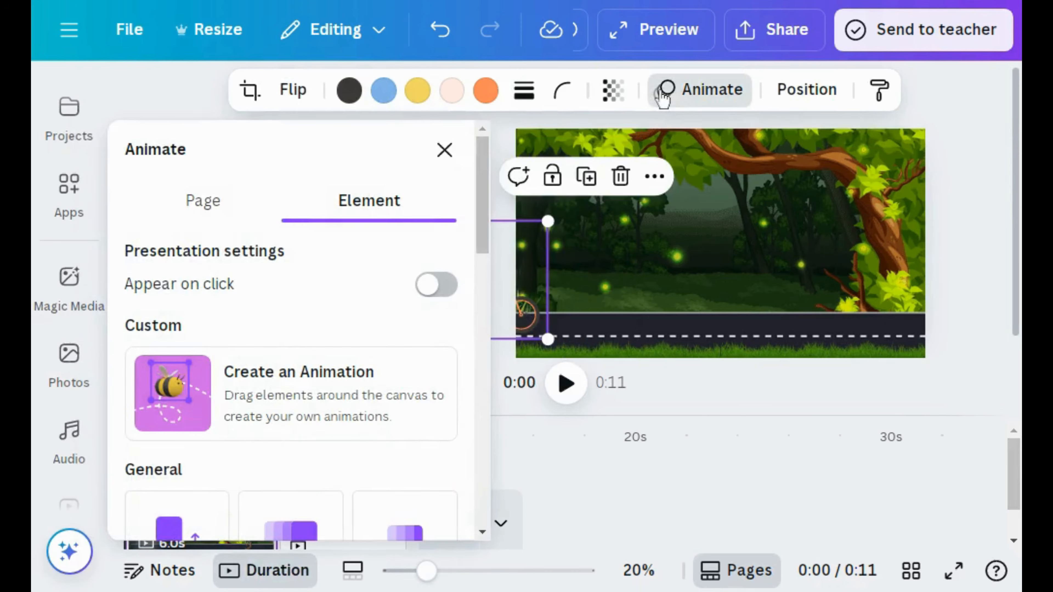
click(321, 386)
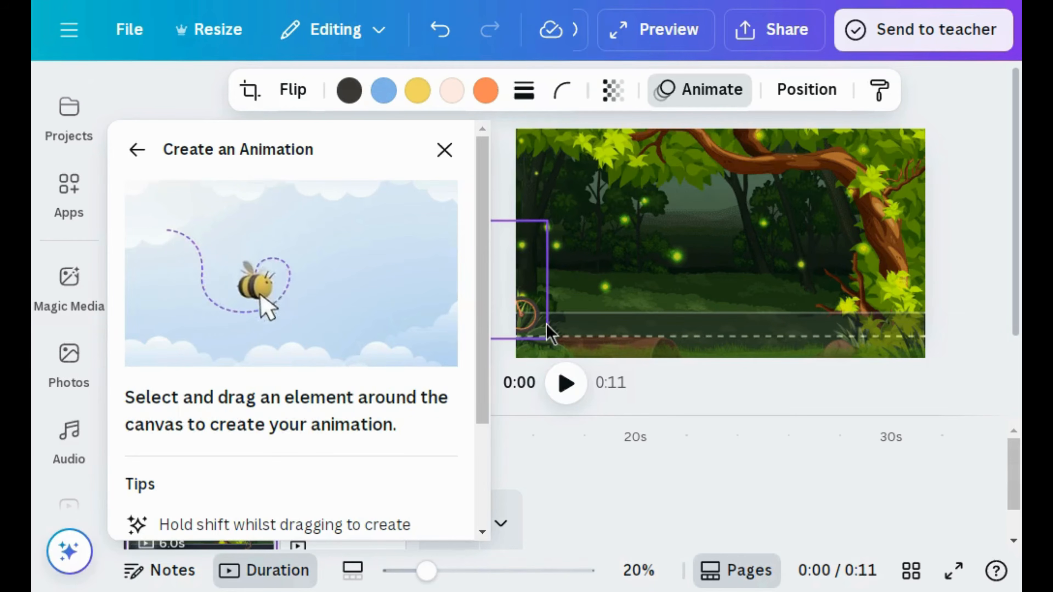
drag(548, 332, 924, 322)
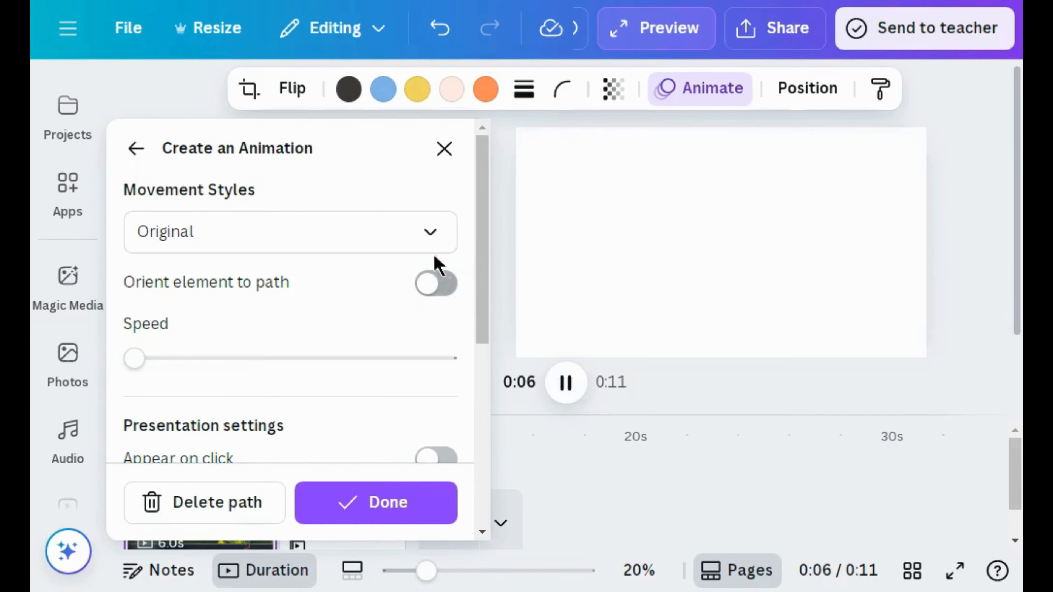
click(431, 243)
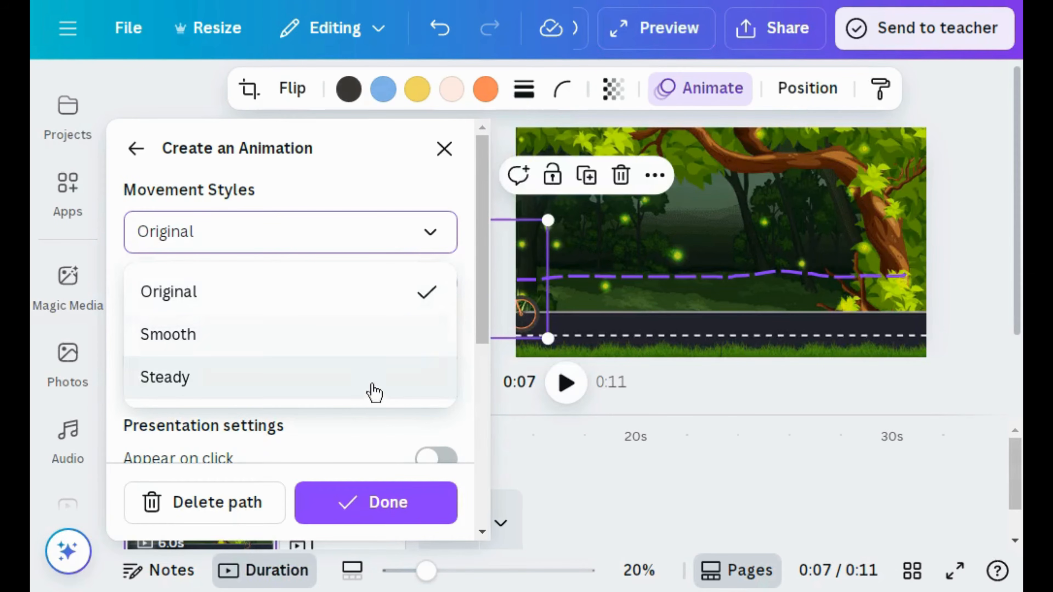
click(375, 399)
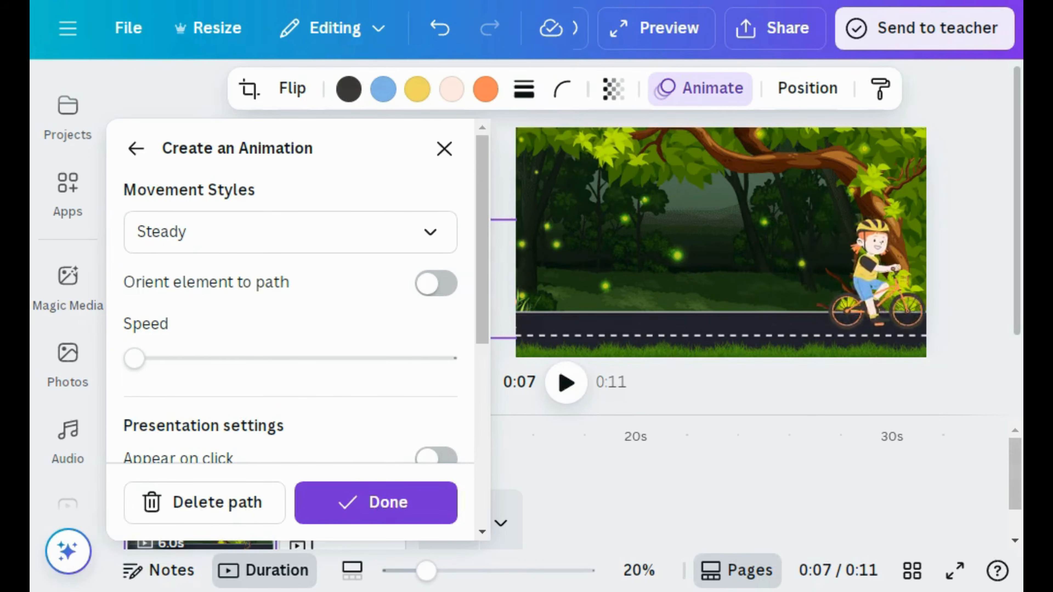
click(383, 505)
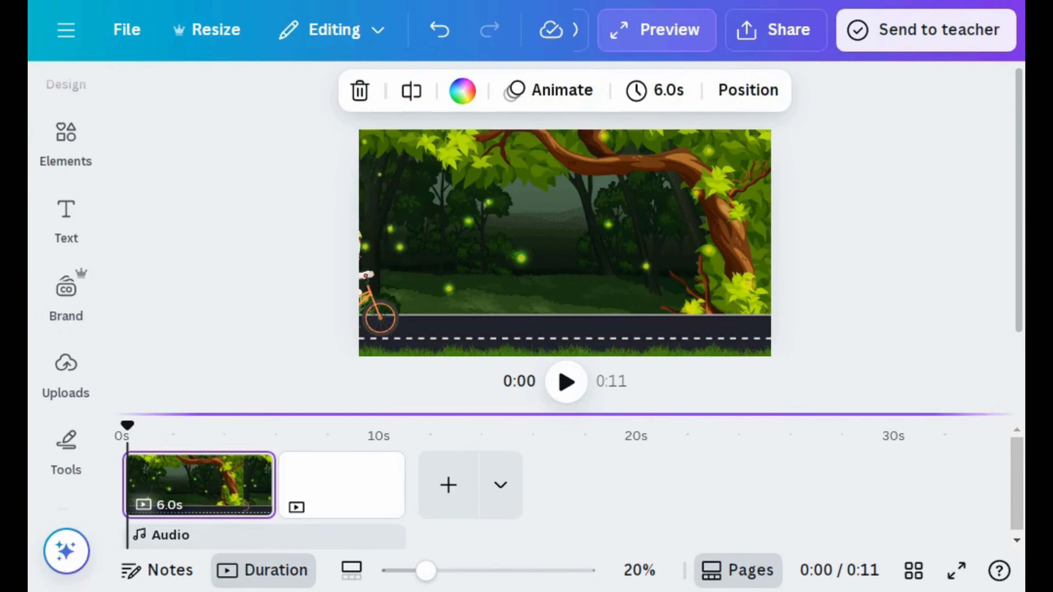
click(555, 390)
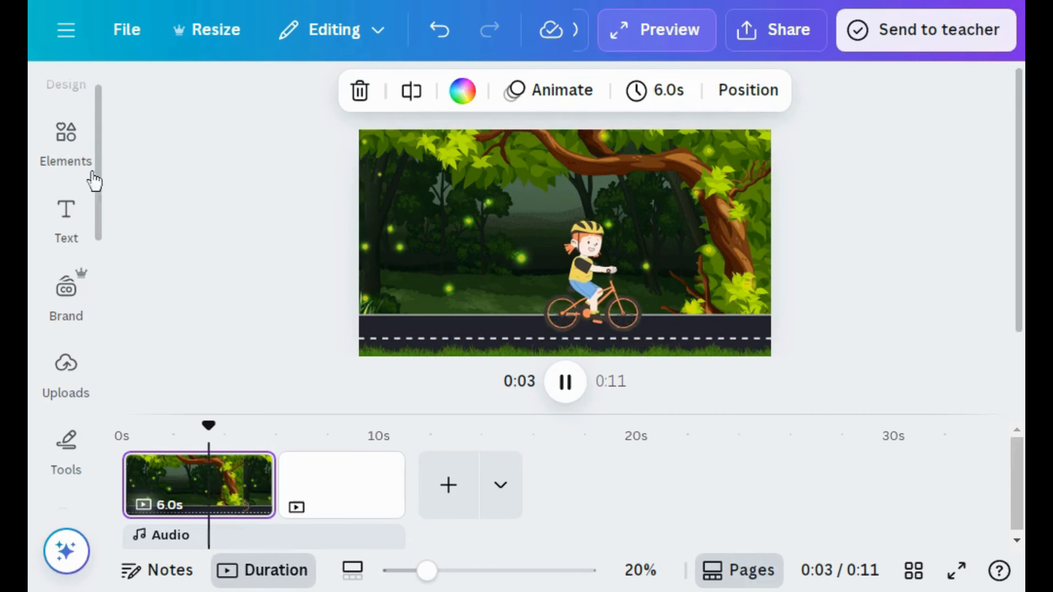
Step: Search the elements for "rain" and add the 30-second video of blue rain splashing on the ground to the forest page
click(73, 165)
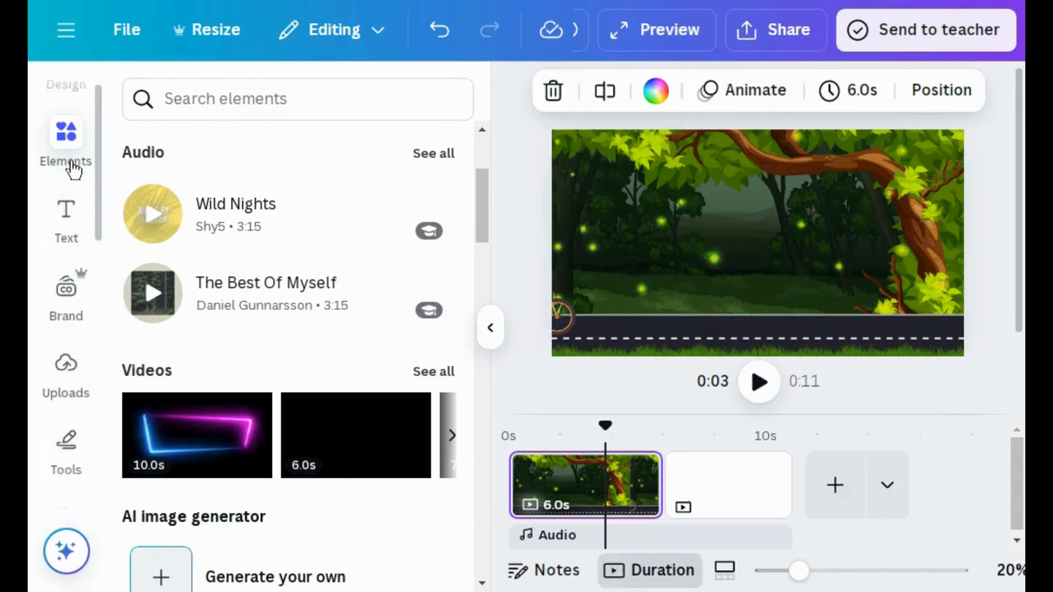
click(205, 100)
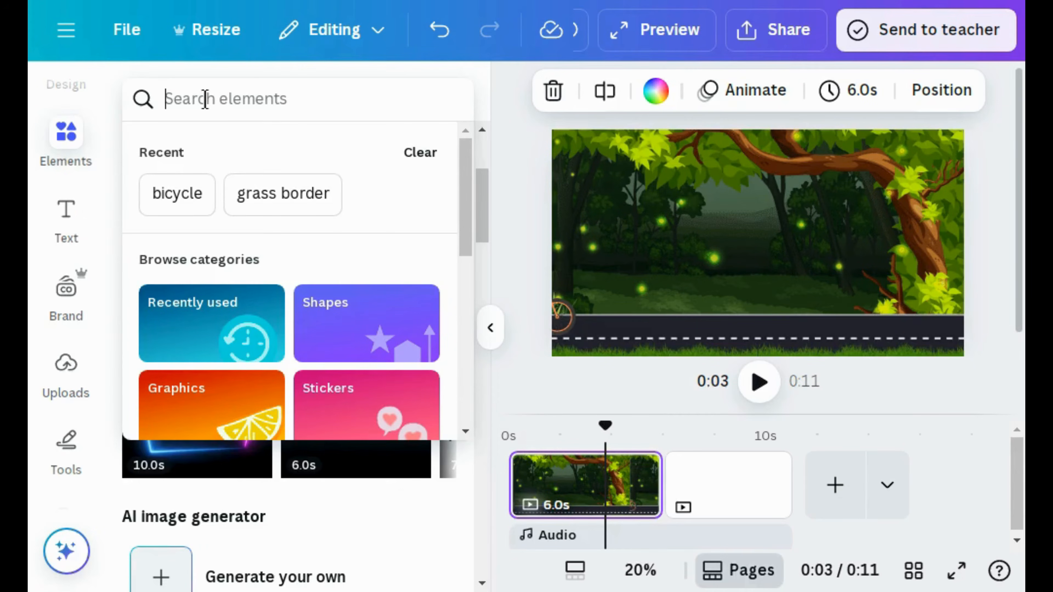
text(rain)
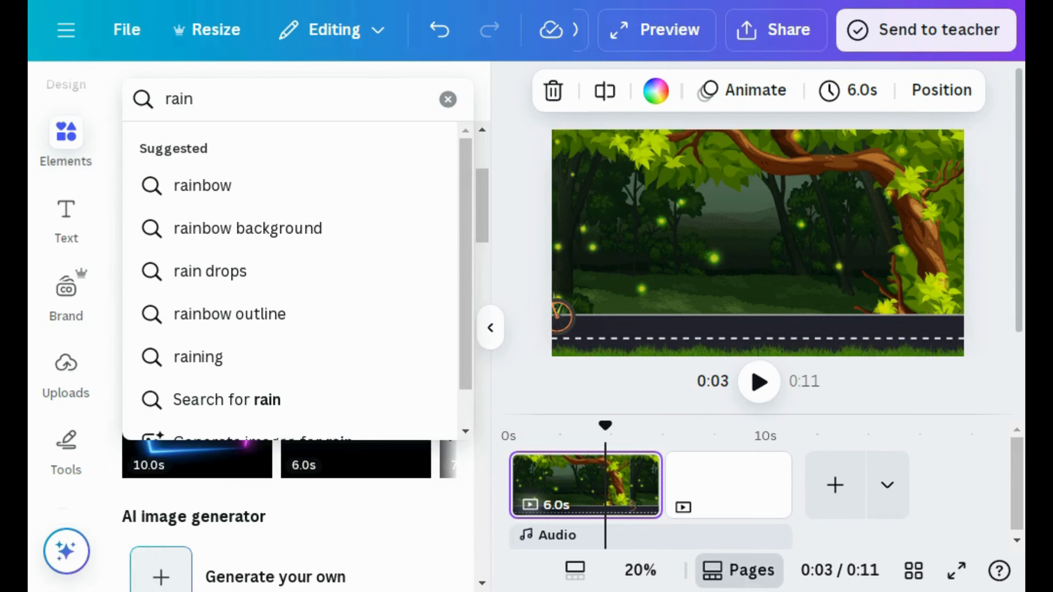
key(Return)
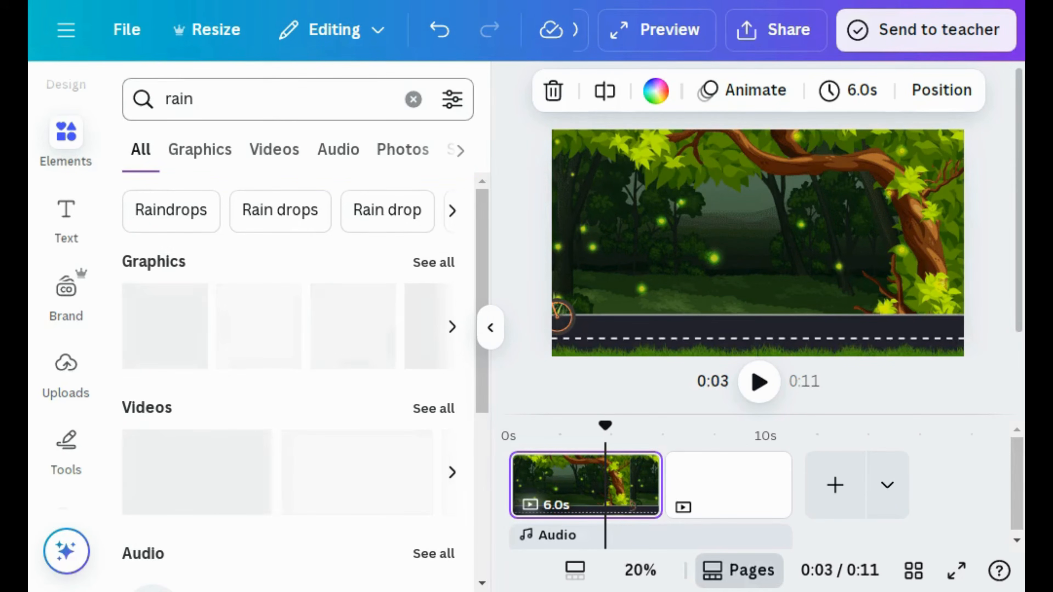
click(260, 157)
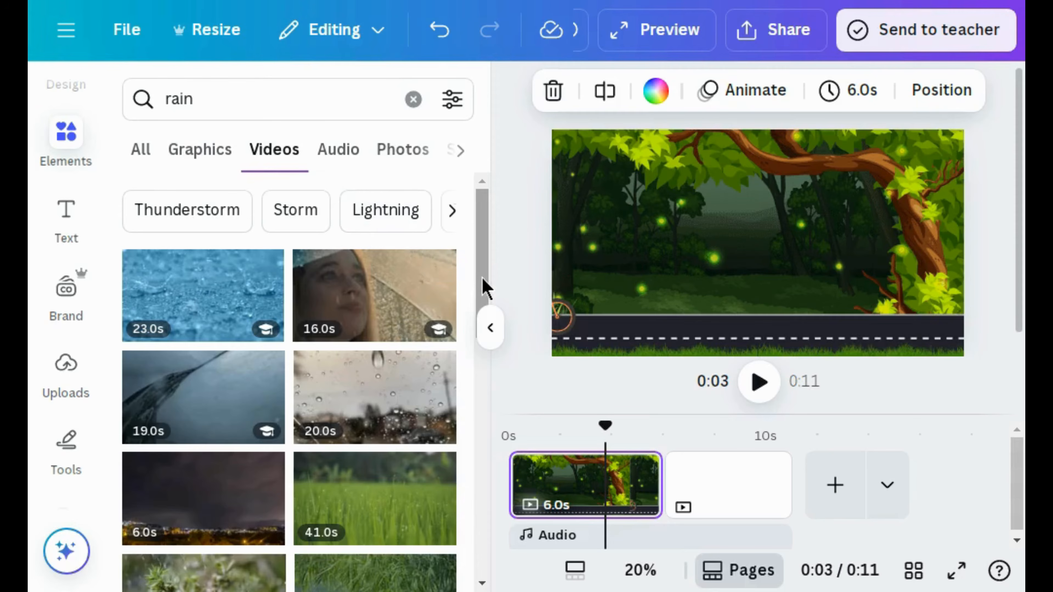
drag(485, 288, 478, 408)
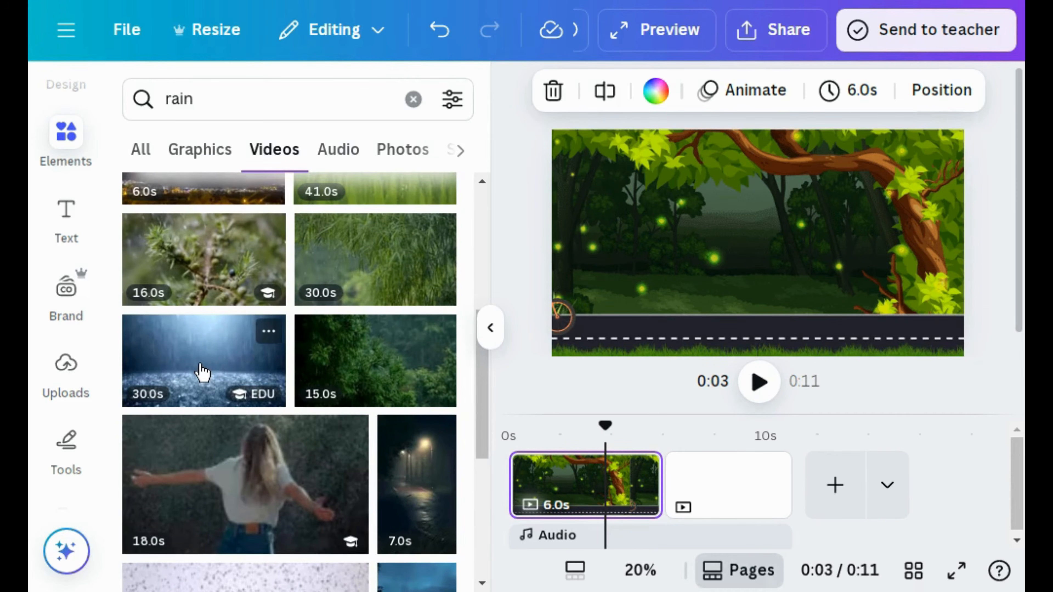
click(201, 373)
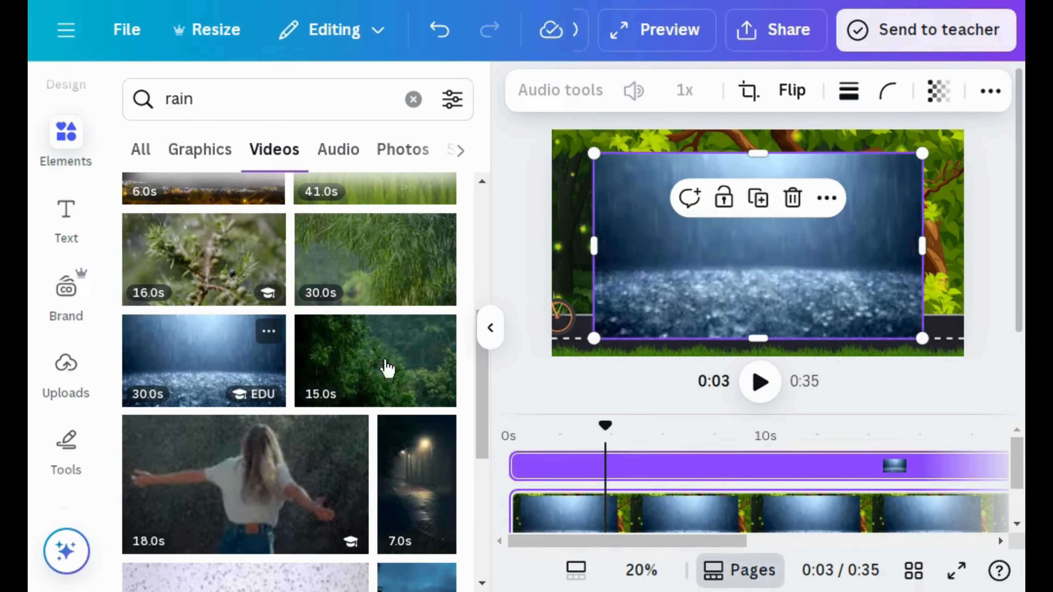
Step: Set the rain video's transparency to 15
click(490, 328)
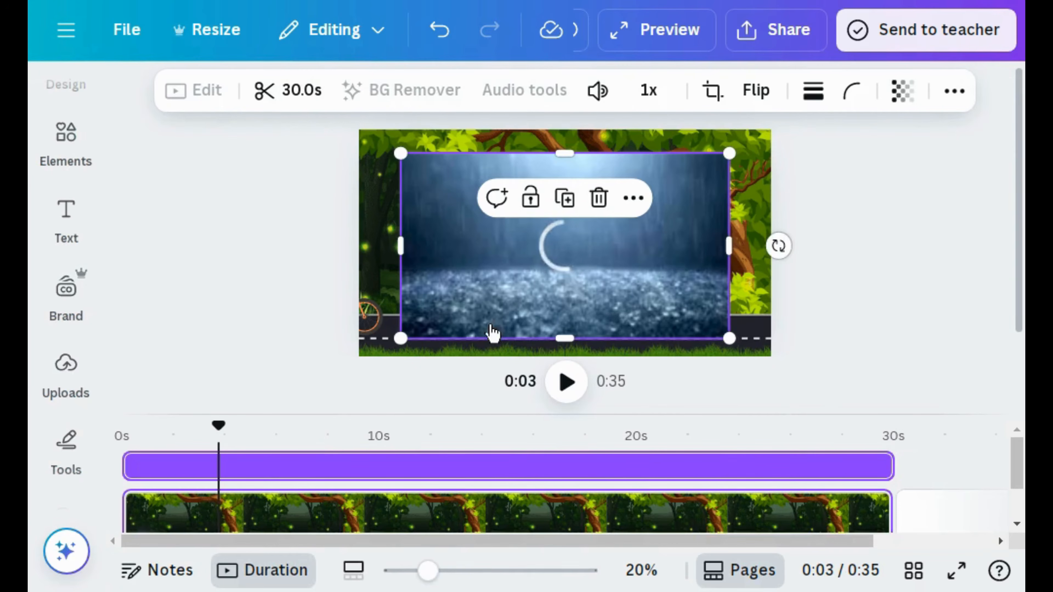
click(900, 99)
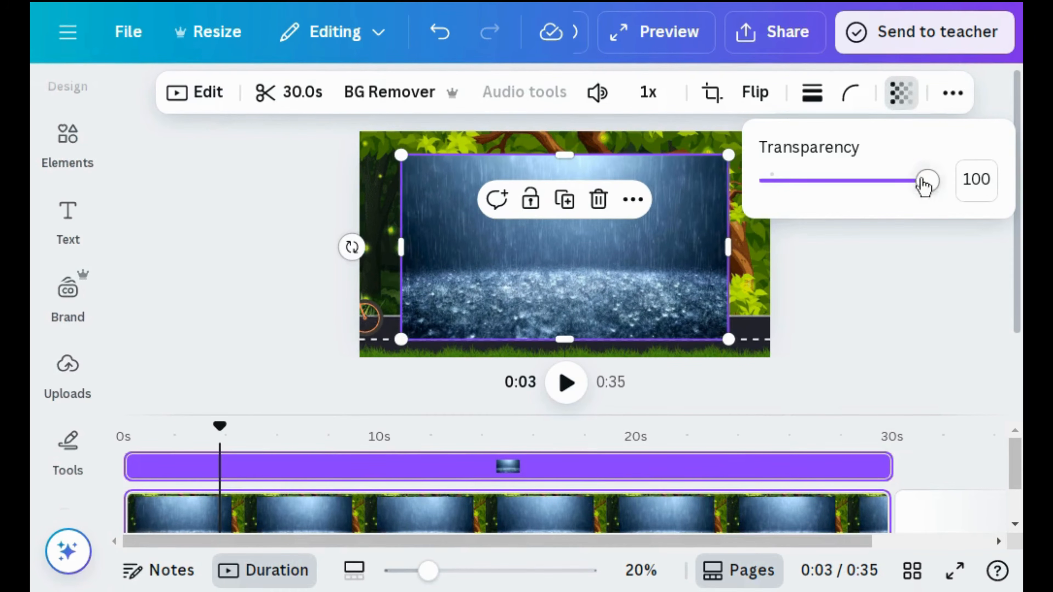
drag(918, 187, 800, 194)
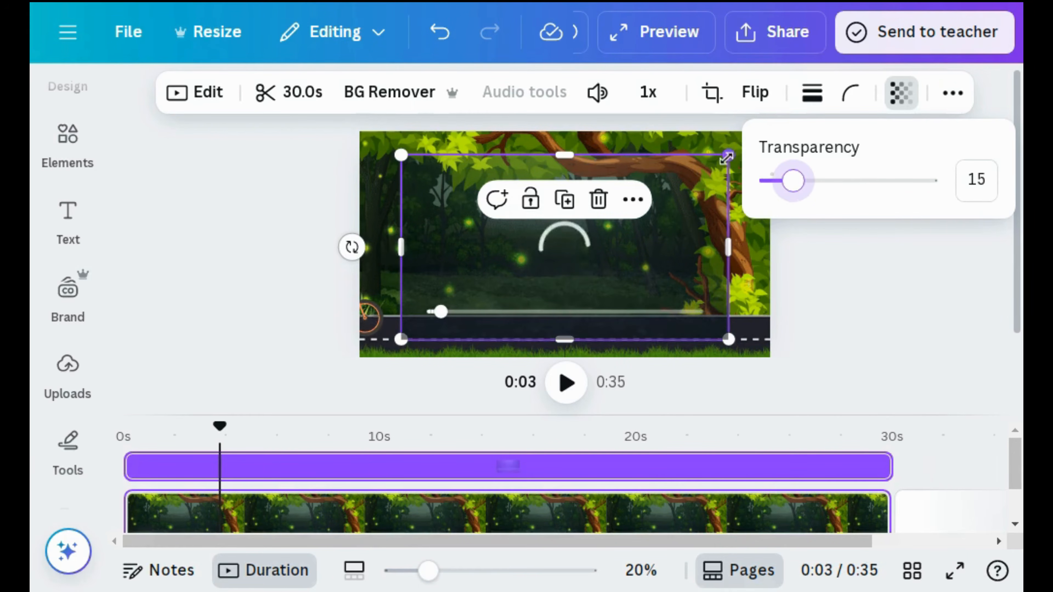
click(718, 185)
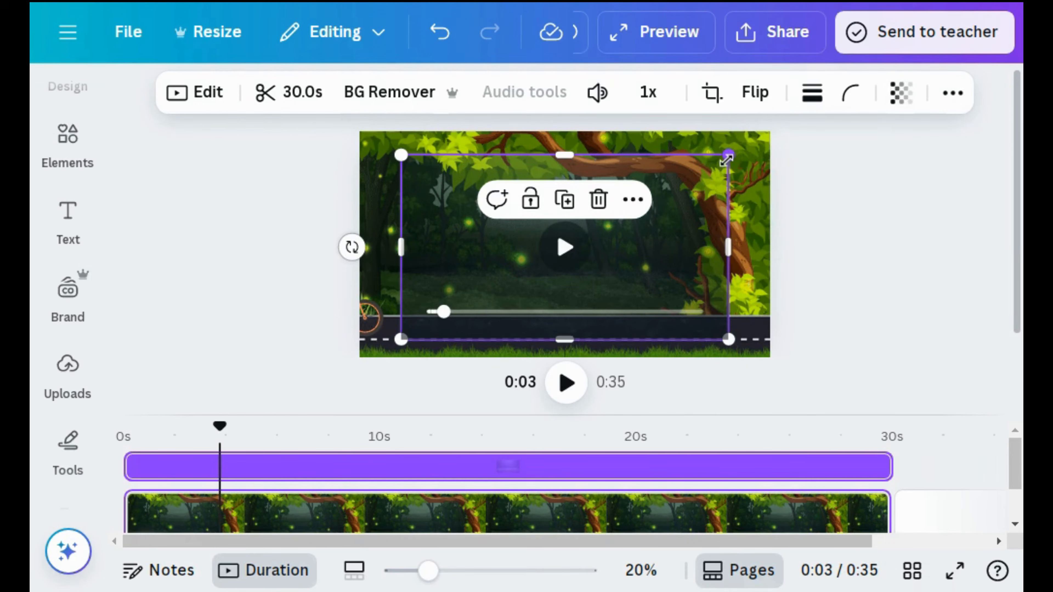
Step: Enlarge the rain video and centre it so it covers the whole forest page, extending slightly past the page edges
drag(727, 159, 769, 131)
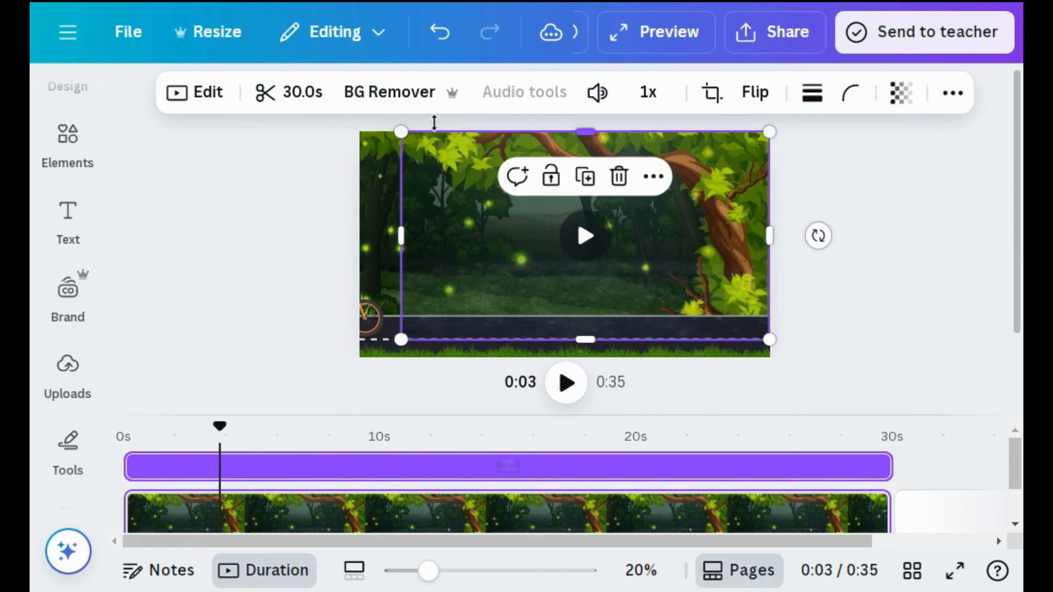
drag(401, 132, 340, 116)
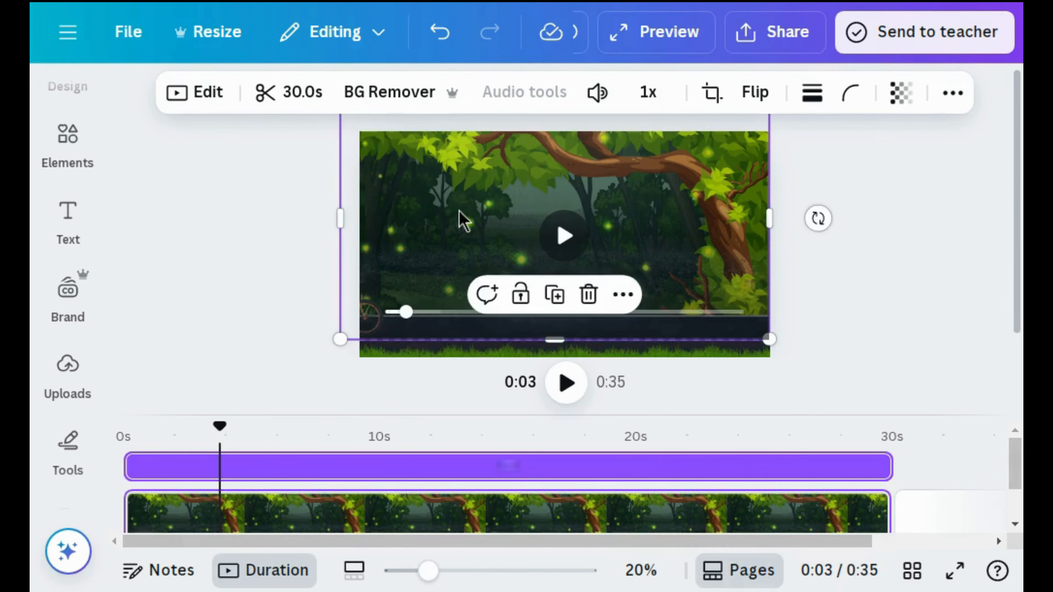
drag(463, 220, 463, 229)
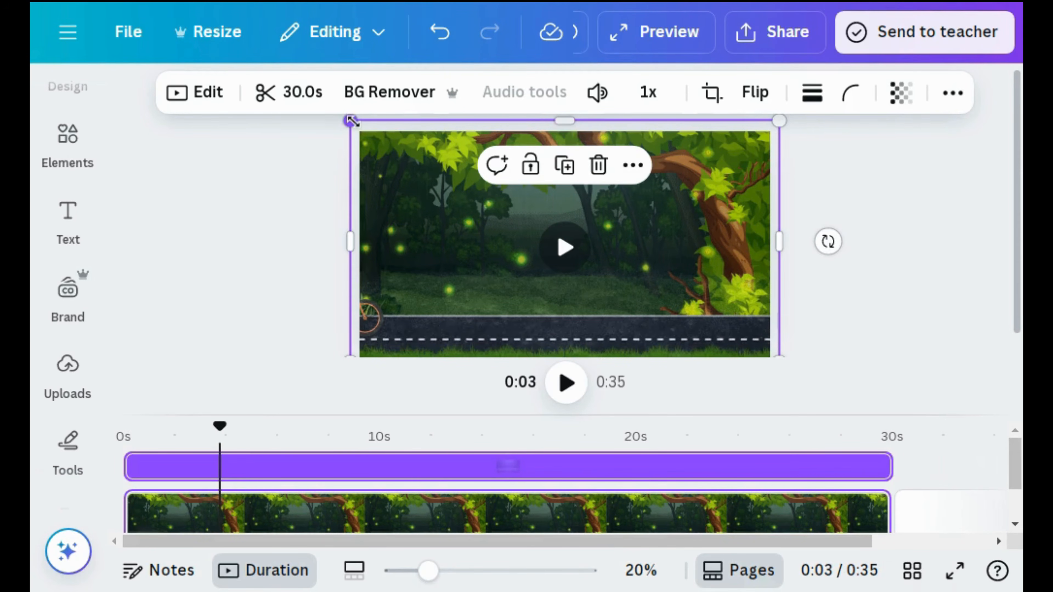
drag(351, 121, 329, 101)
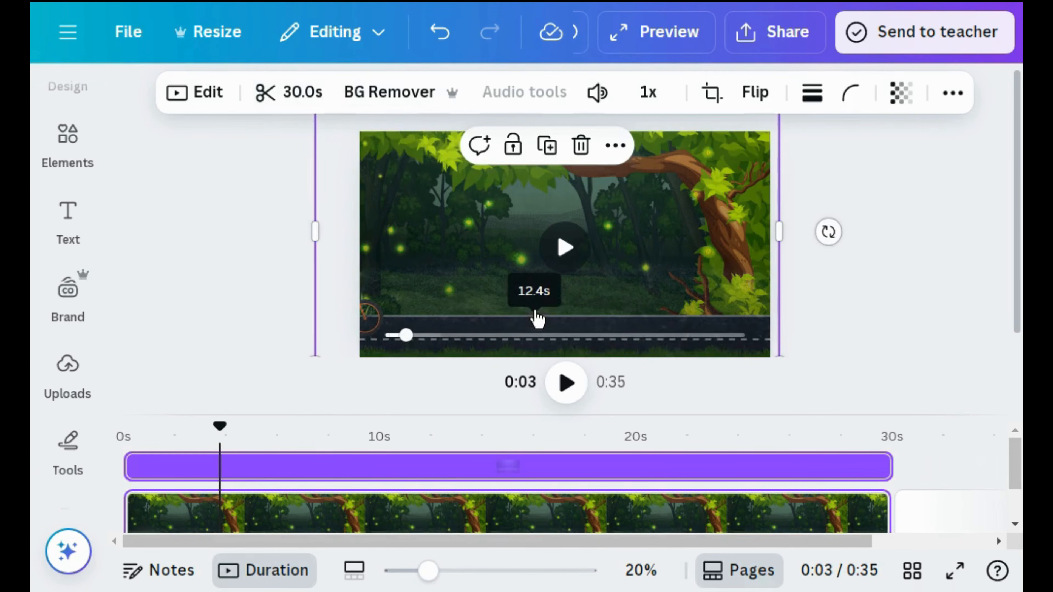
drag(537, 307, 554, 324)
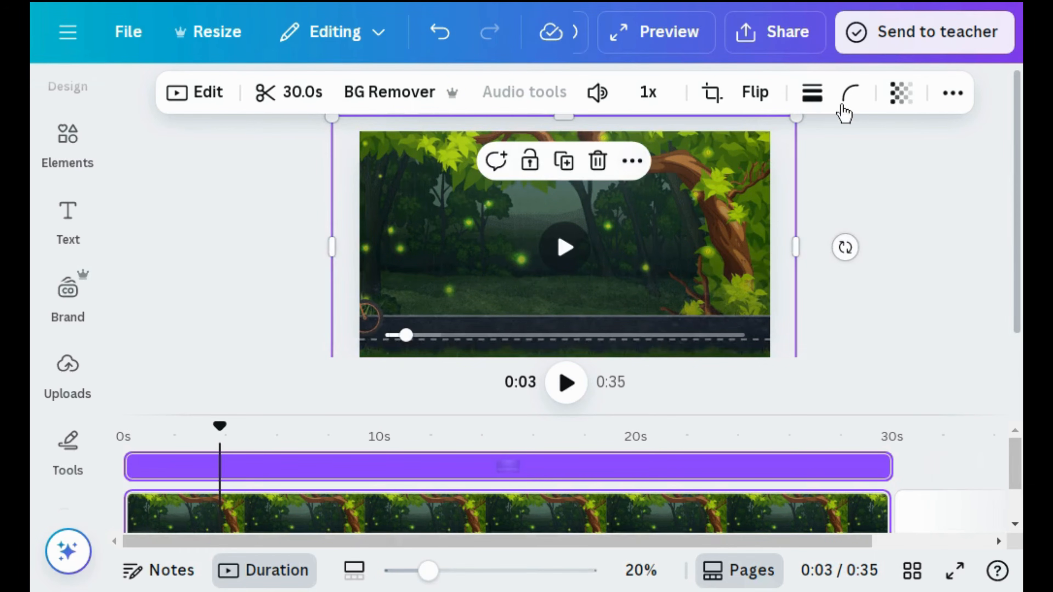
Step: Check the rain video's position and layering options, and play the forest page to preview the rain
click(948, 95)
click(881, 141)
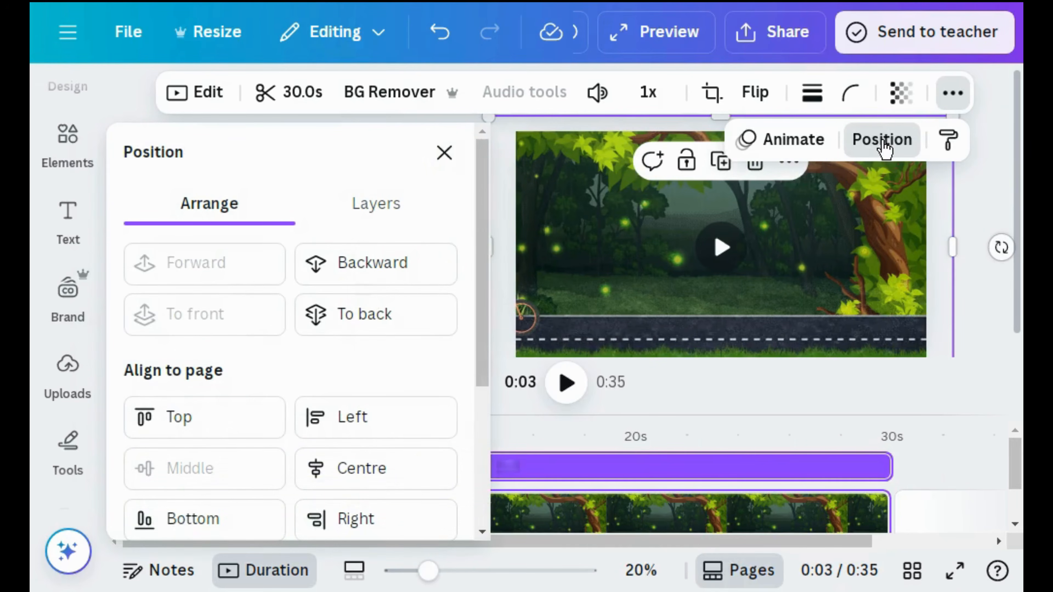
click(510, 247)
click(566, 382)
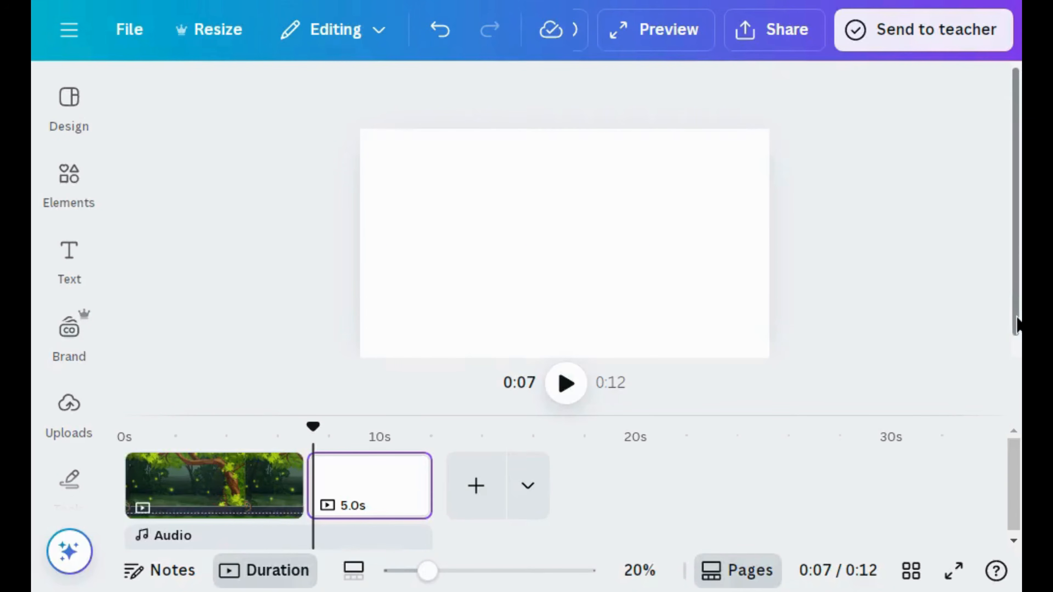
Step: Search the elements for "nature background" graphics and add the rainbow meadow illustration to the blank second page
drag(1016, 317, 1017, 329)
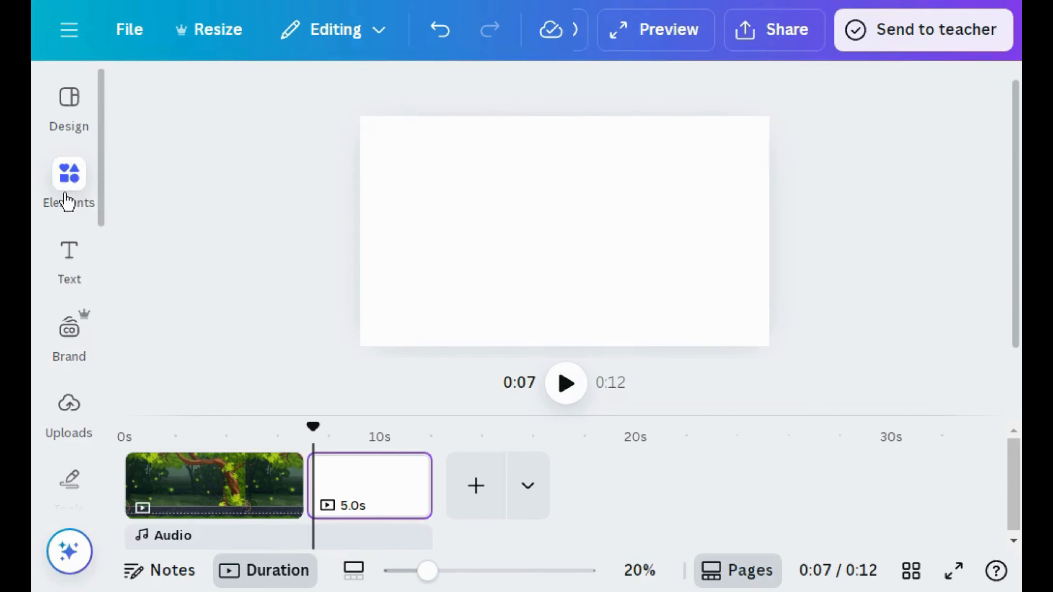
click(67, 202)
click(186, 96)
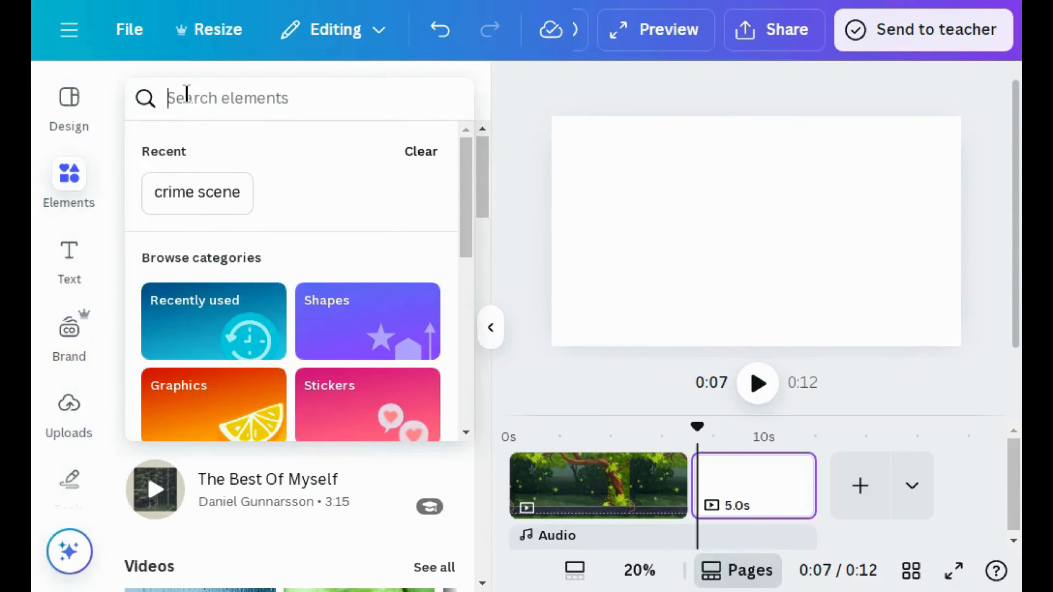
text(nature)
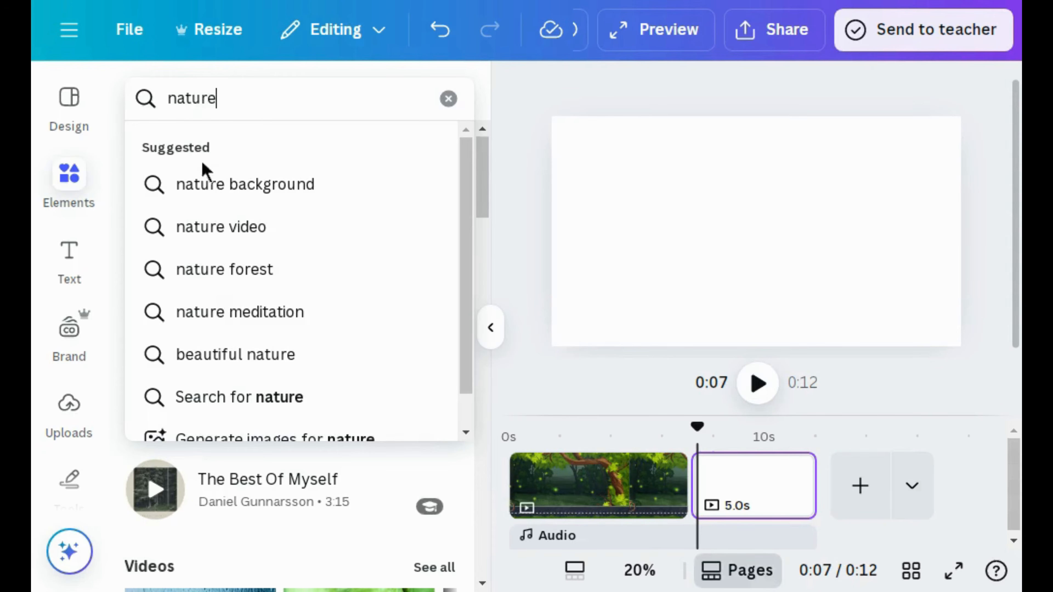
click(208, 181)
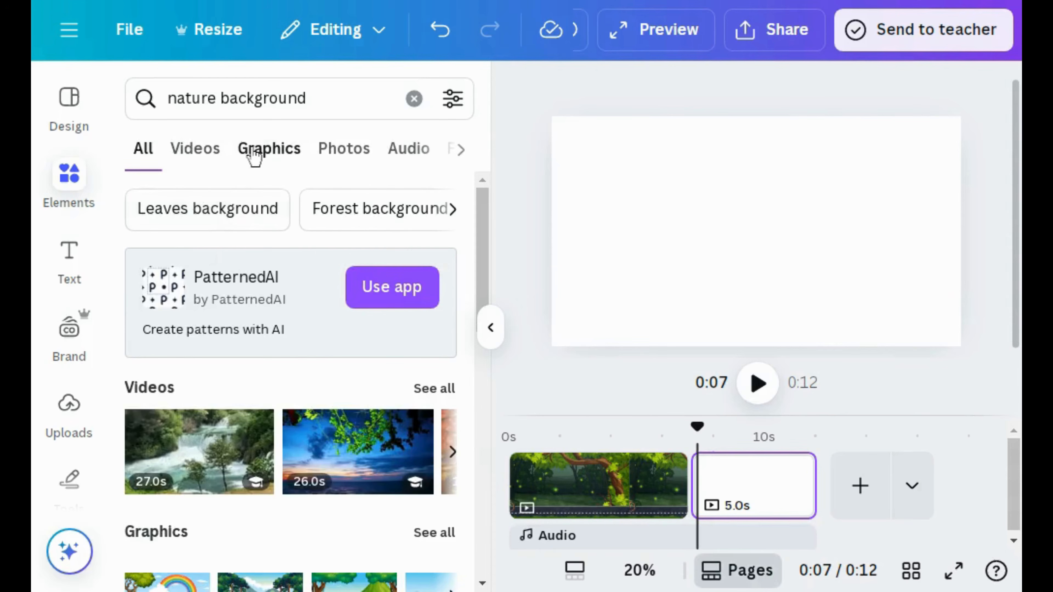
click(259, 151)
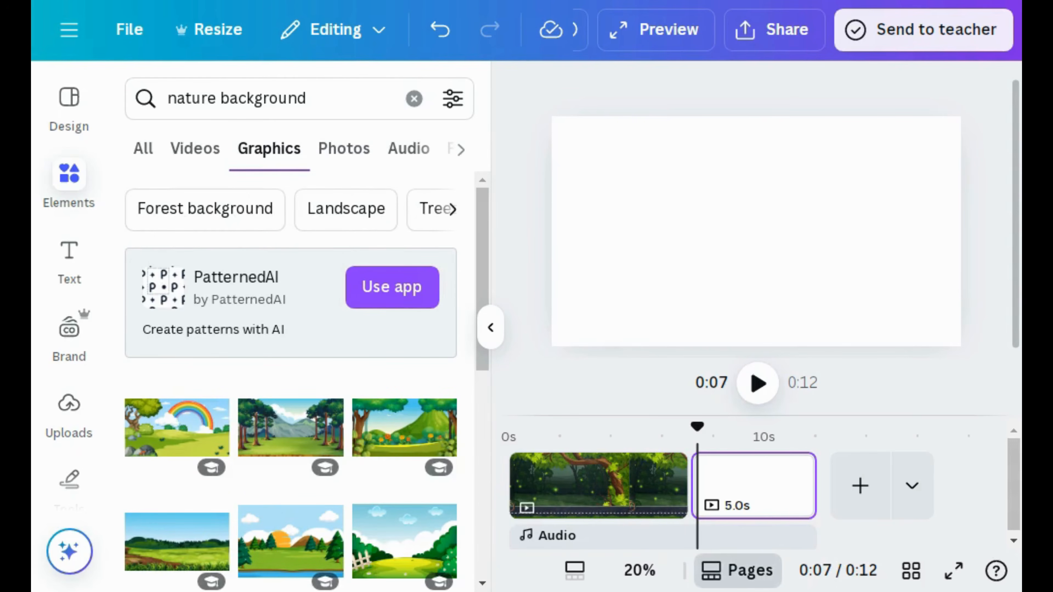
click(174, 446)
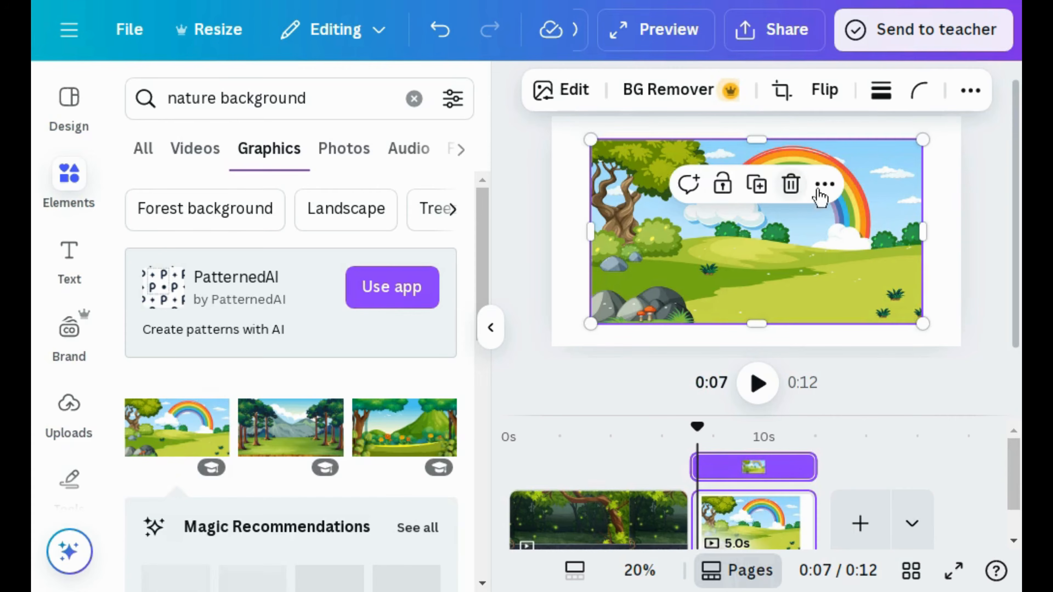
Step: Set the rainbow meadow image as the second page's background
click(820, 186)
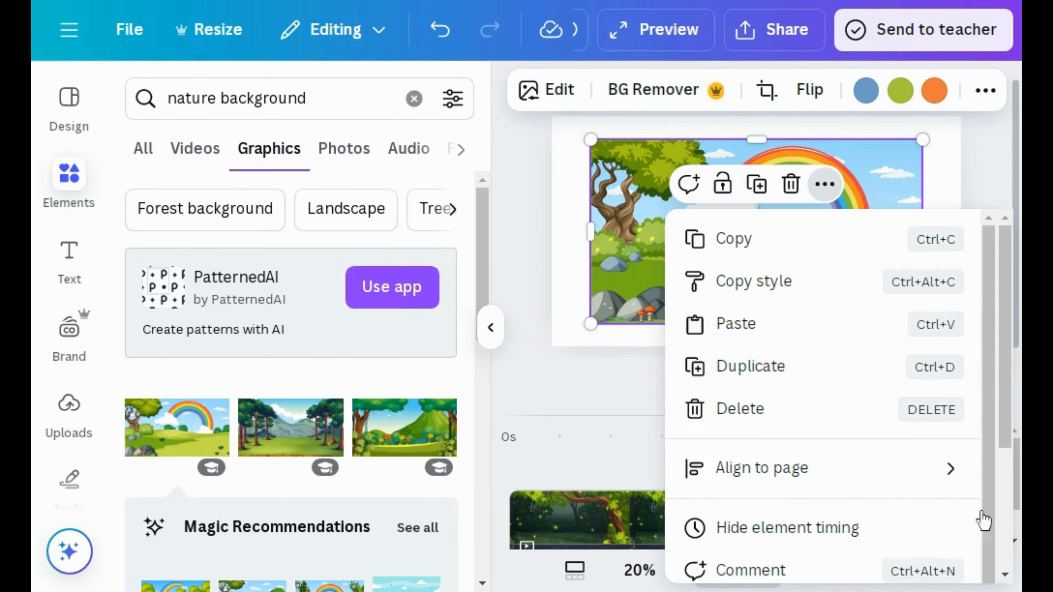
scroll(1003, 534, down, 5)
scroll(996, 556, down, 3)
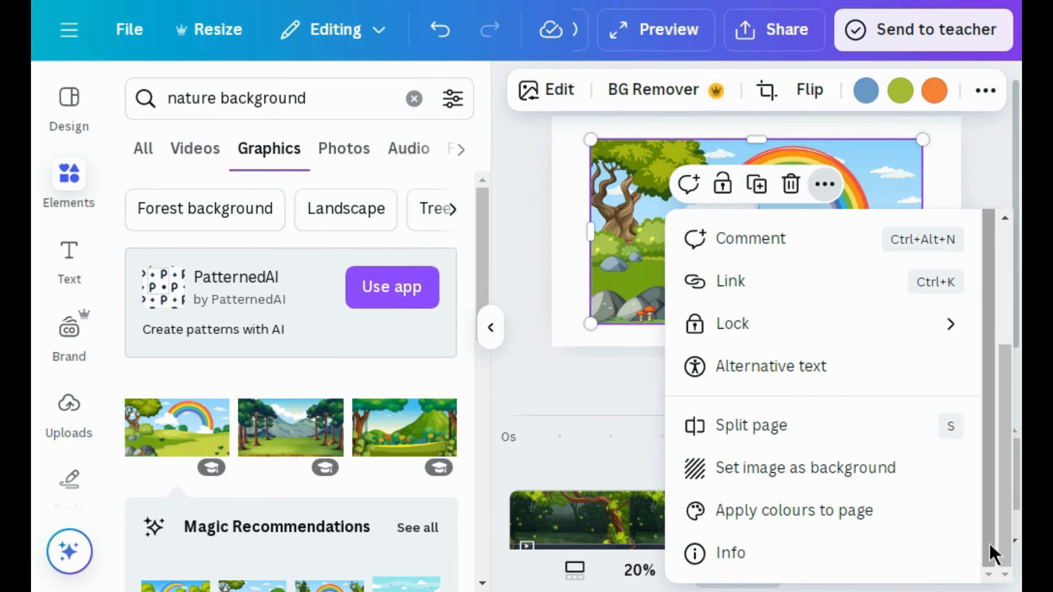
click(874, 472)
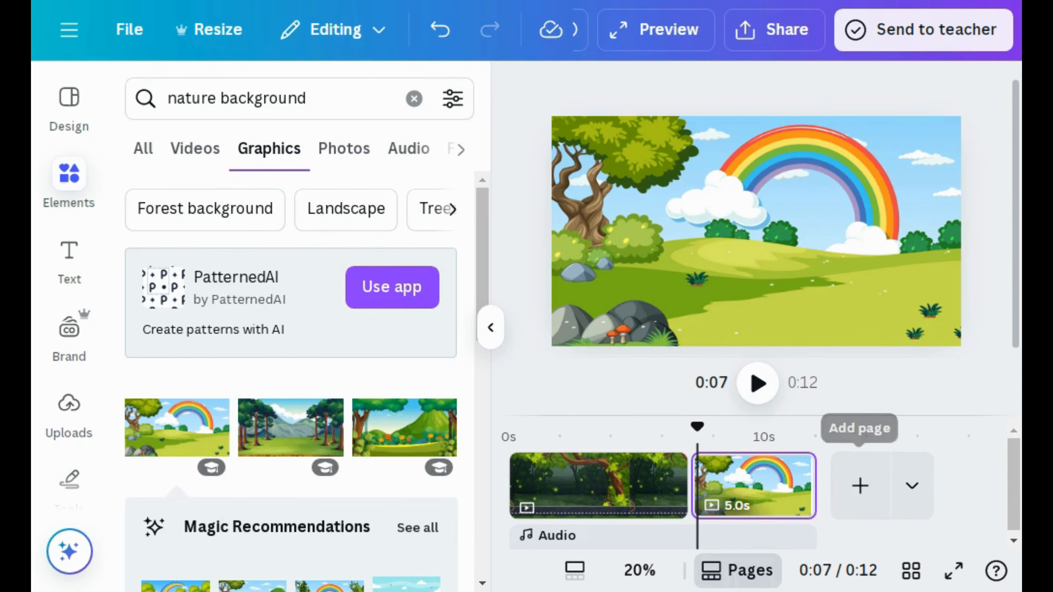
click(493, 331)
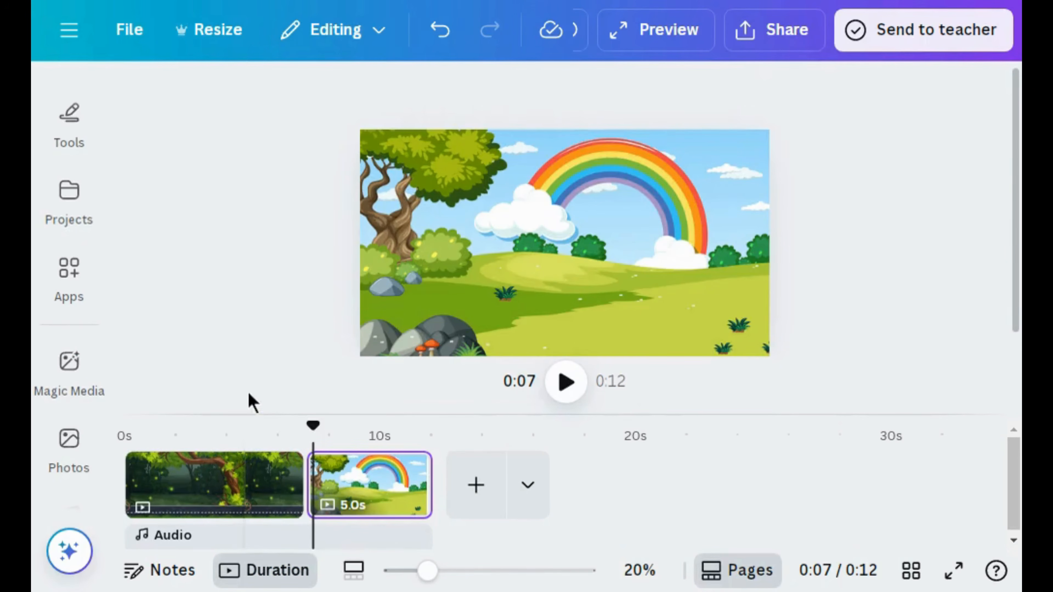
Step: Find the KLIPY app among the Canva apps and open it
click(70, 268)
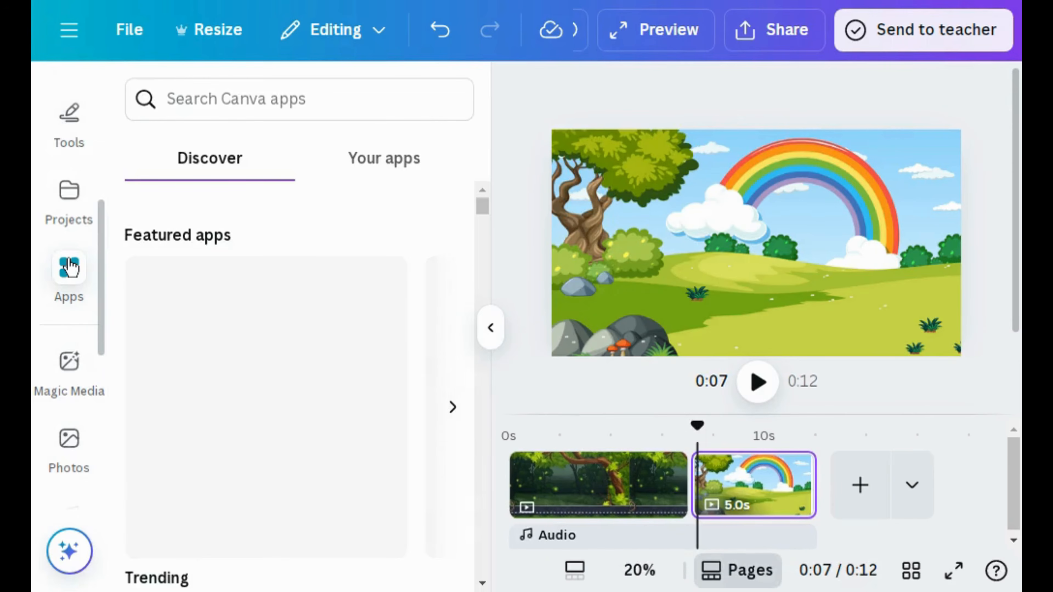
click(187, 104)
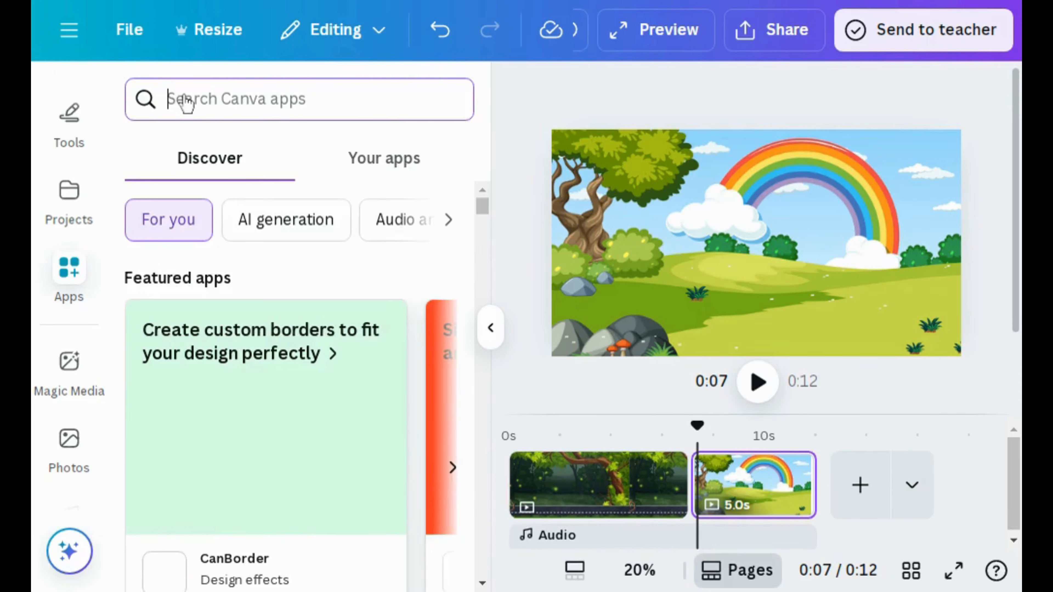
text(kl)
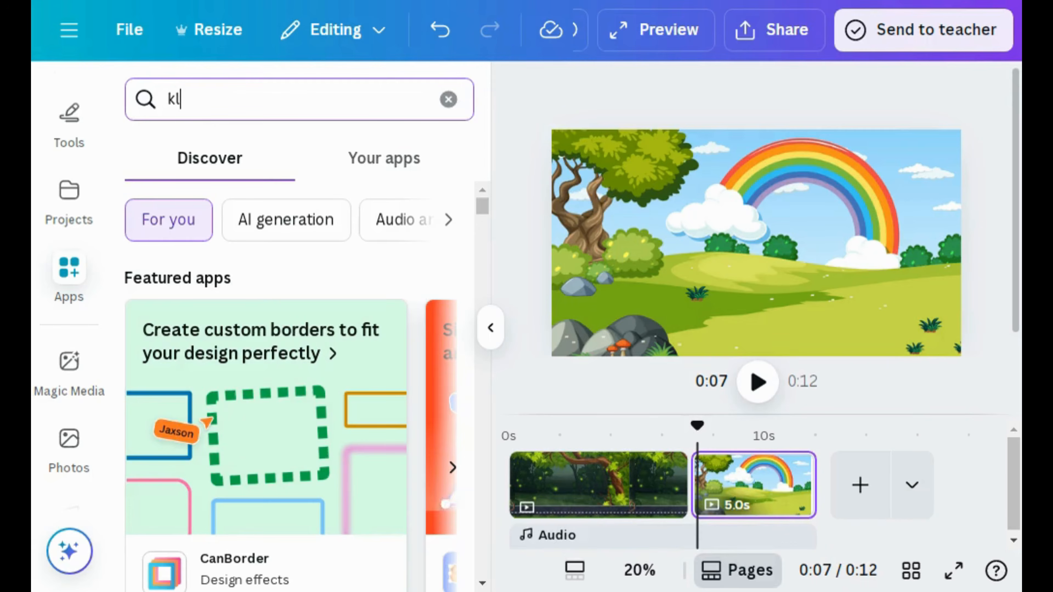
text(ipy)
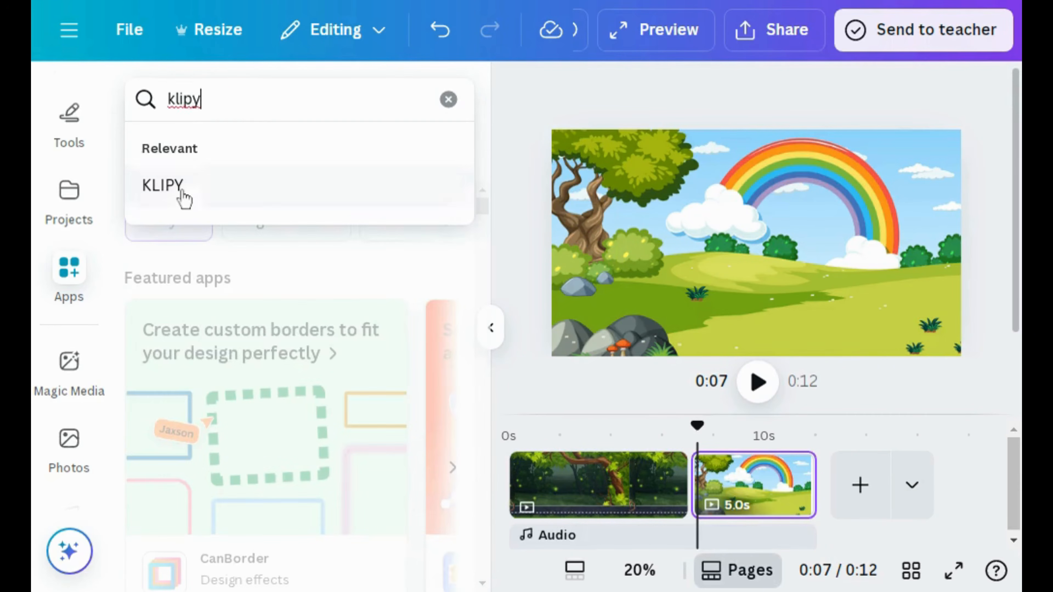
click(184, 199)
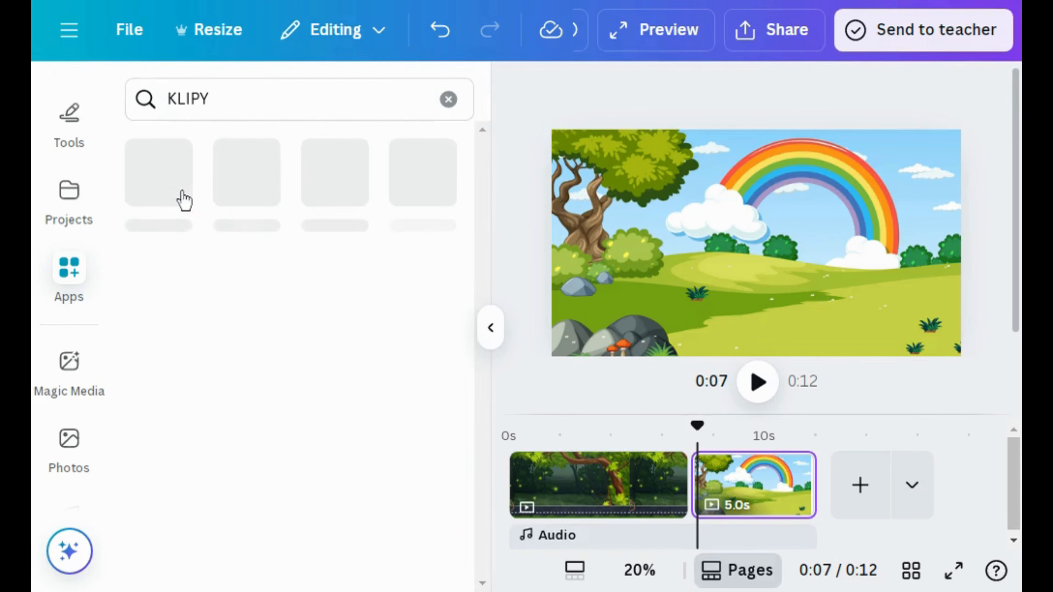
click(163, 201)
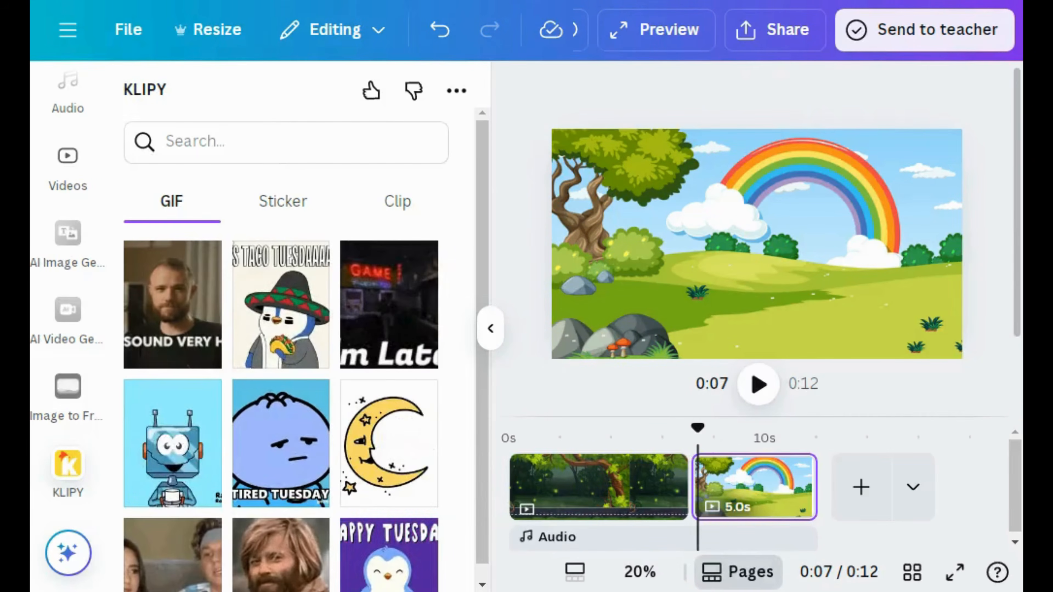
Step: Search the KLIPY stickers for "walking" and add the walking lion to the rainbow meadow page
click(177, 135)
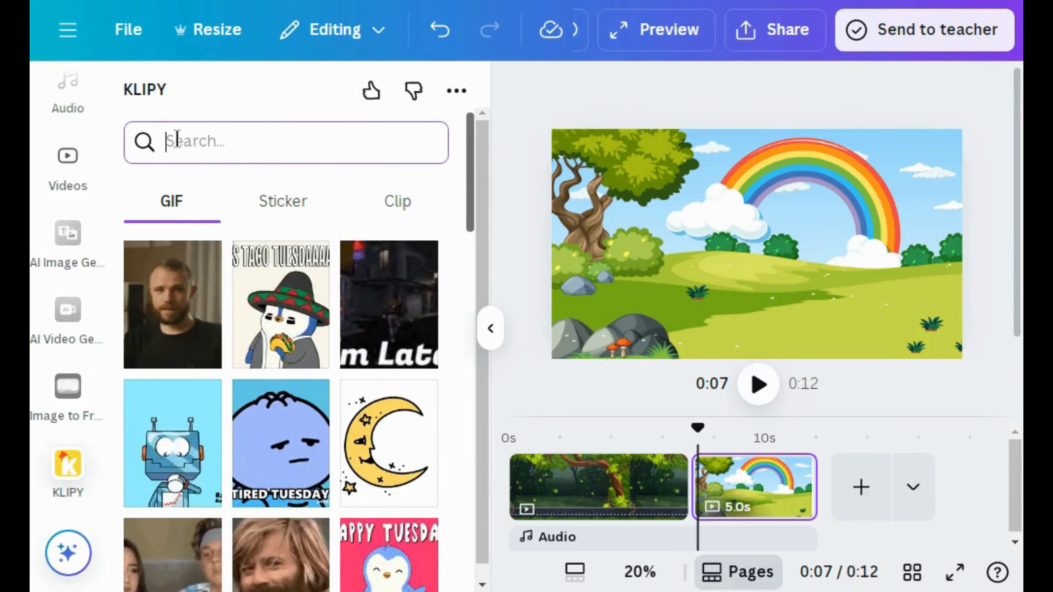
text(walking)
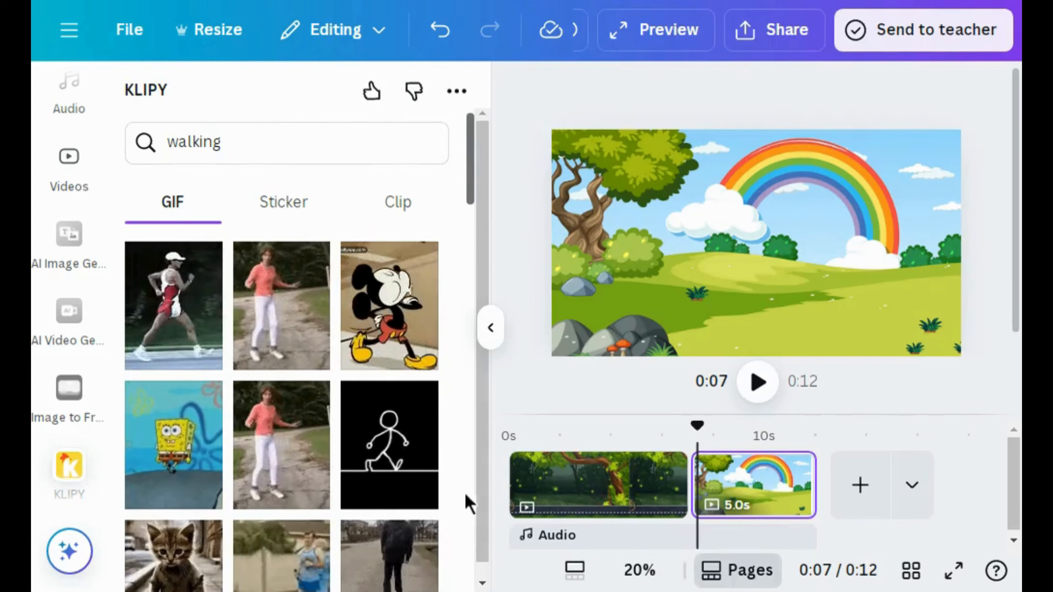
click(282, 204)
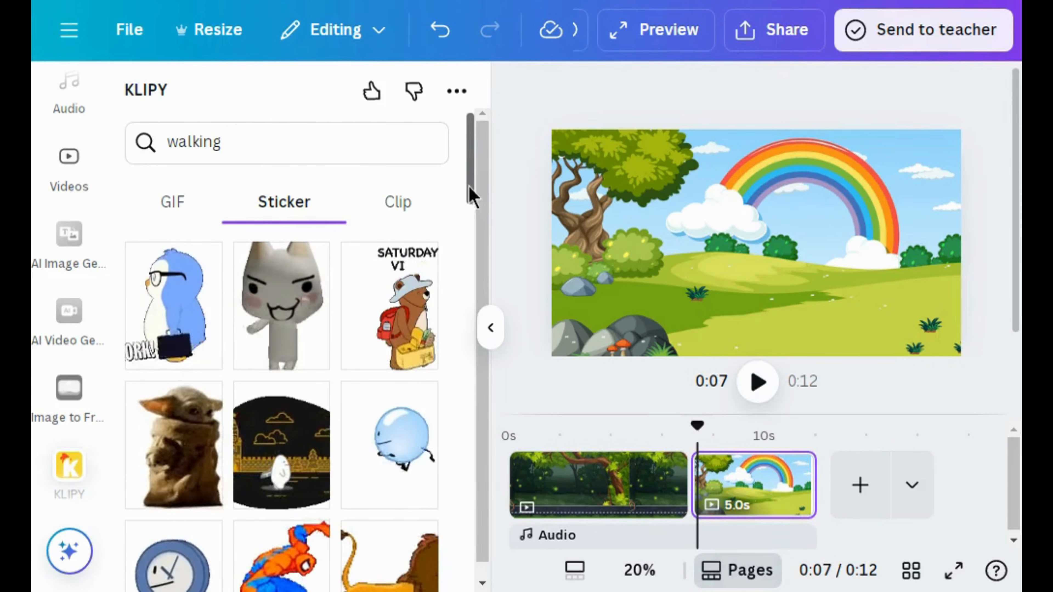
drag(472, 212, 470, 254)
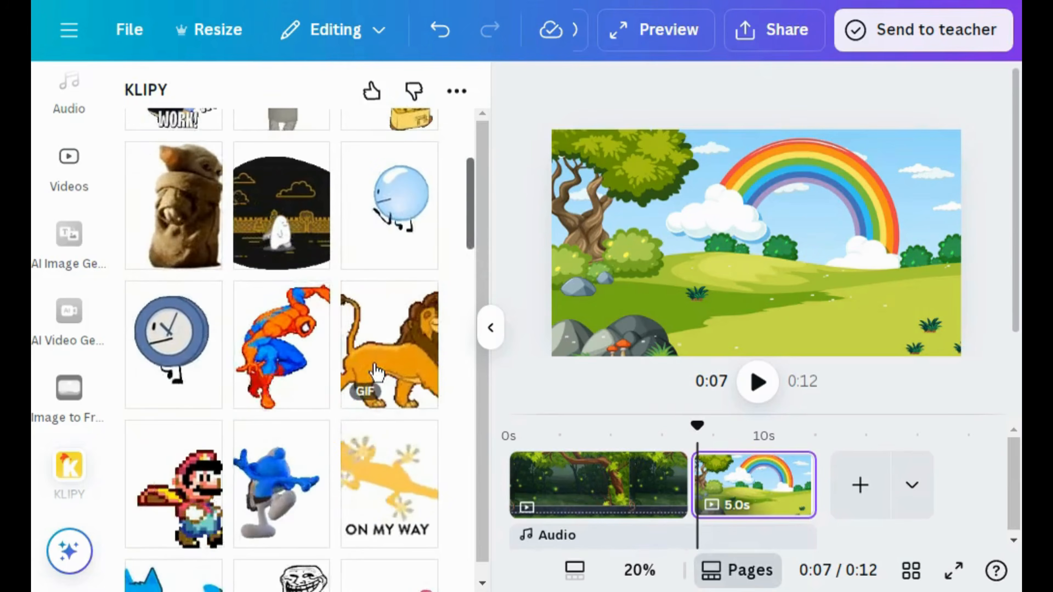
click(375, 371)
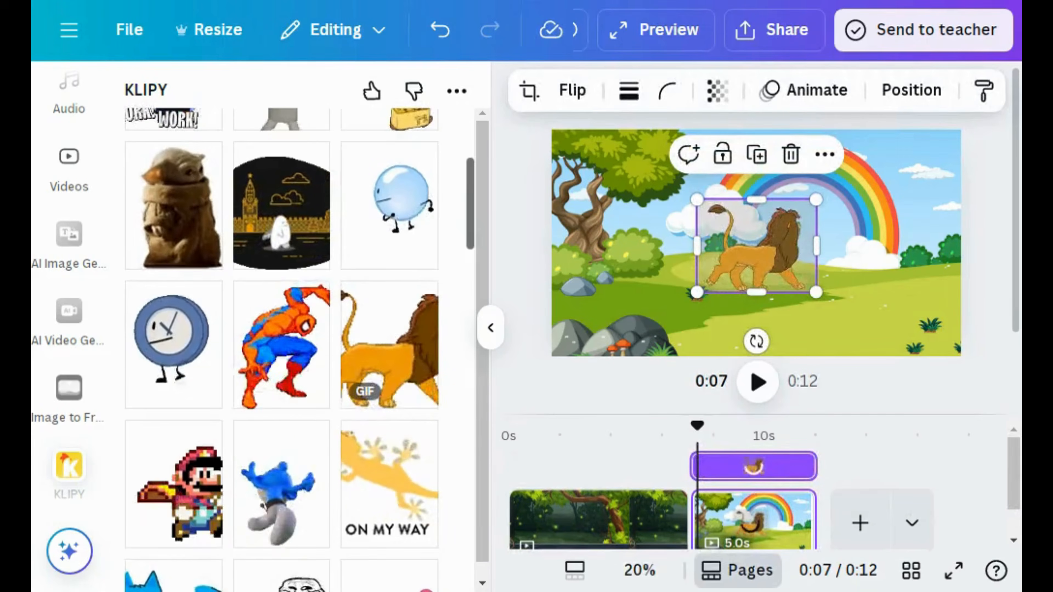
click(491, 329)
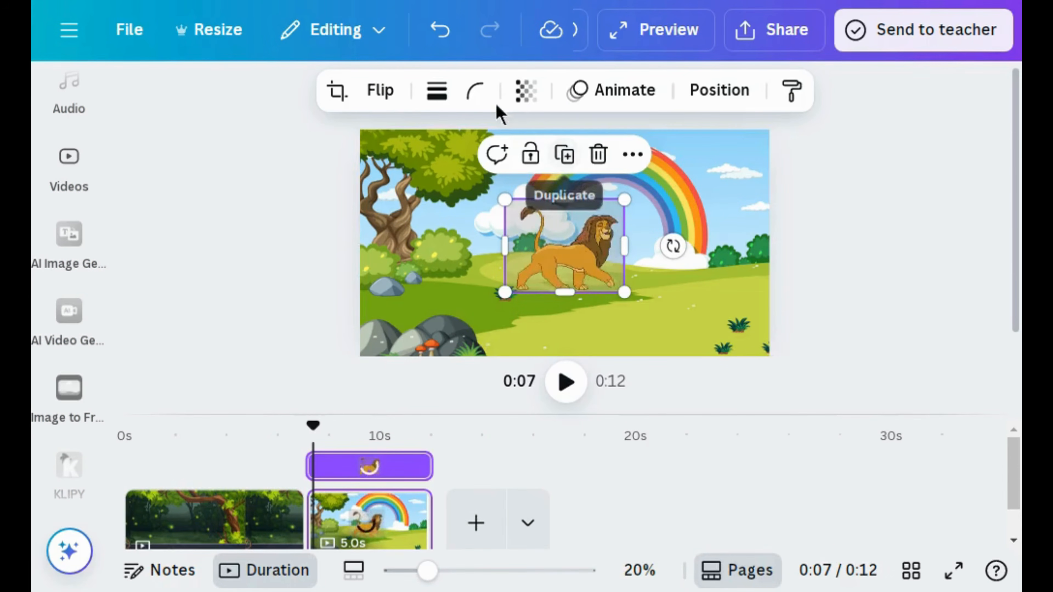
Step: Flip the lion horizontally and place it on the grass, mostly beyond the page's right edge
click(390, 92)
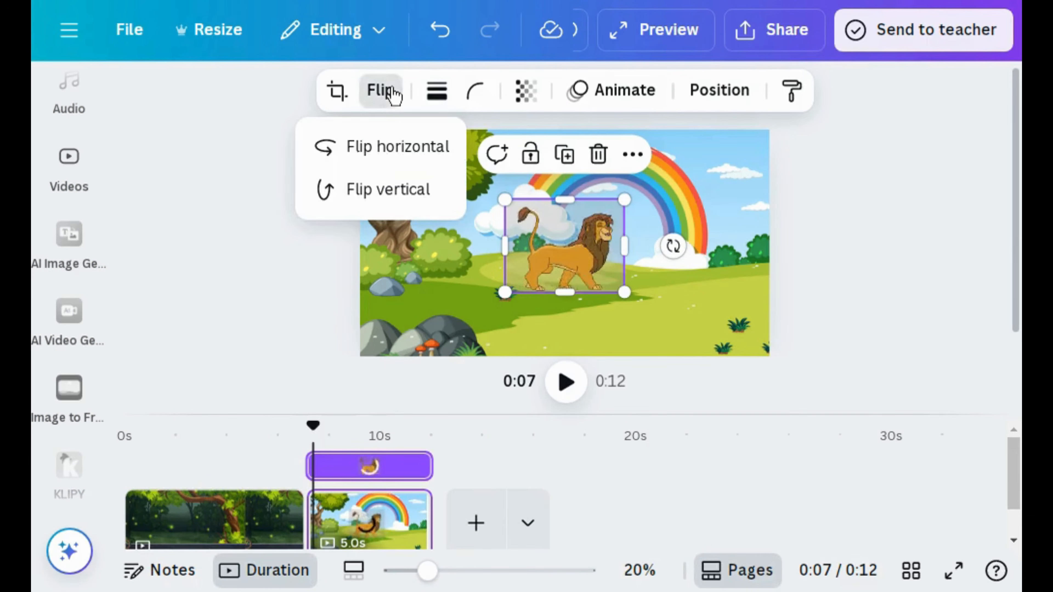
click(375, 166)
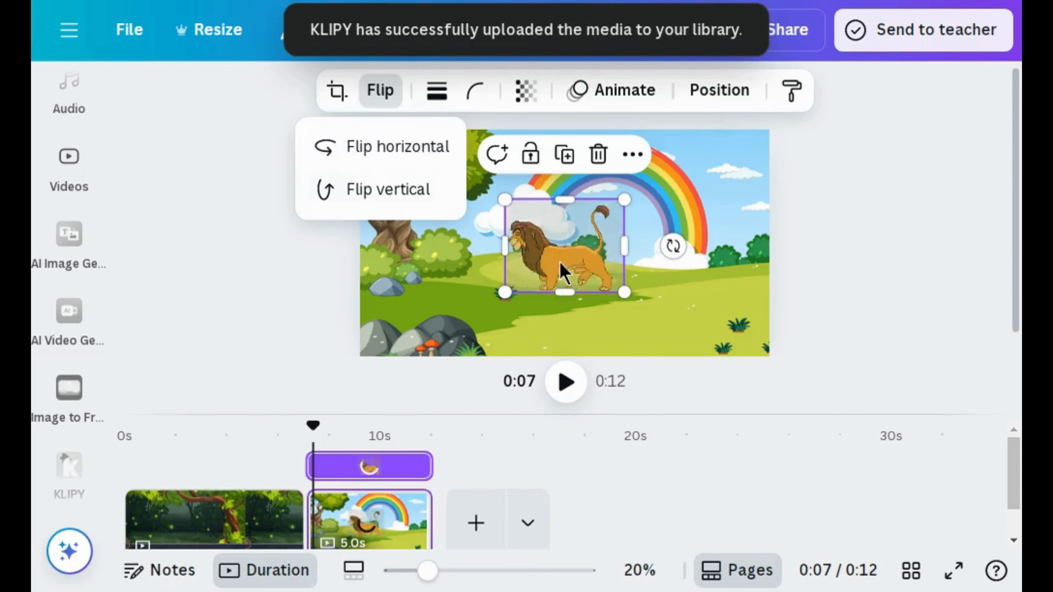
drag(560, 274, 790, 282)
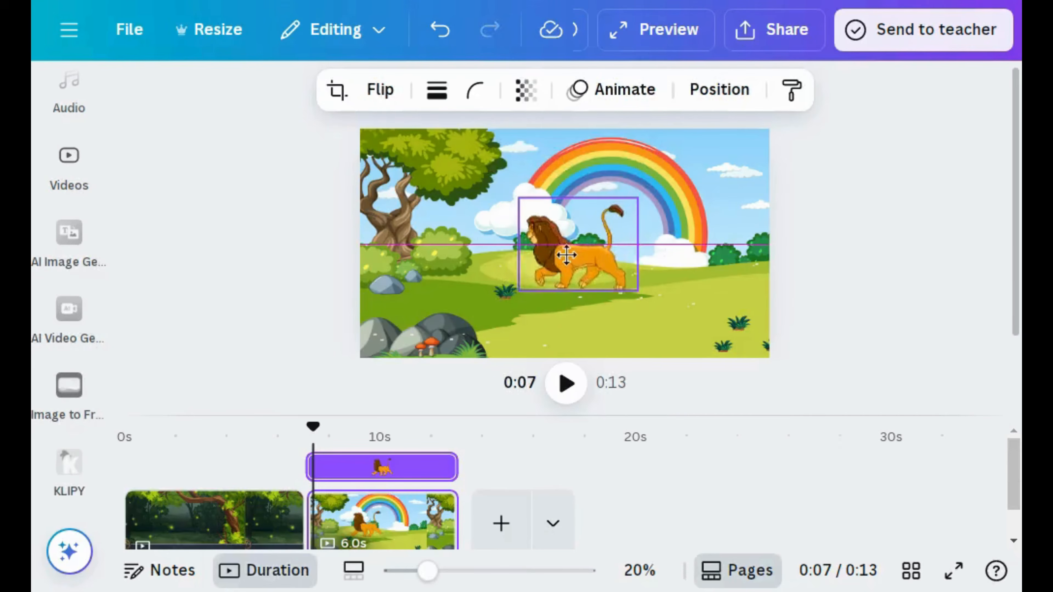
Step: Create a custom animation that moves the lion across the grass from the page's right edge to beyond its left edge
click(611, 106)
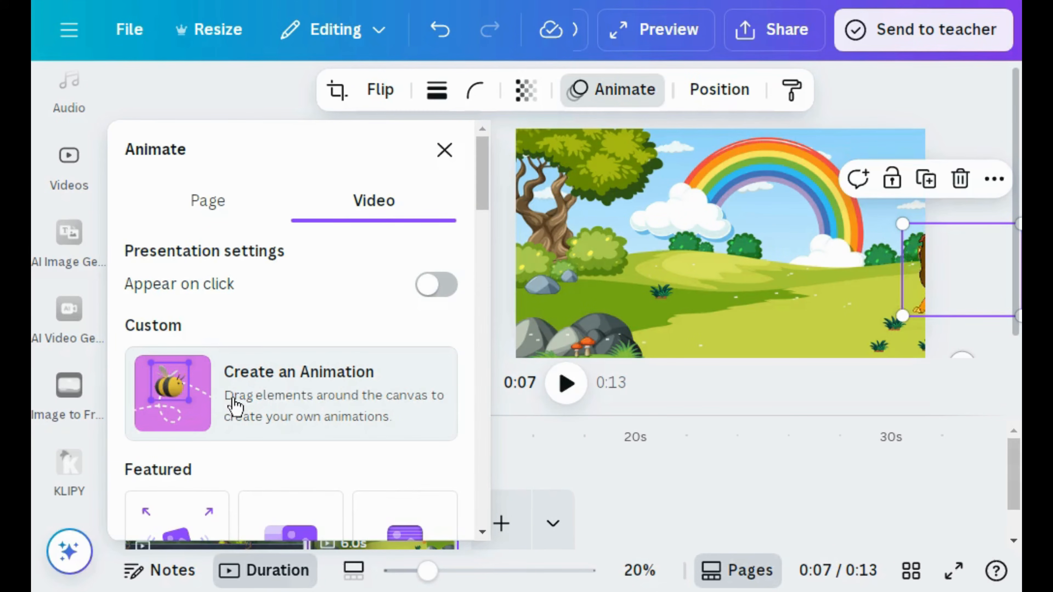
click(235, 405)
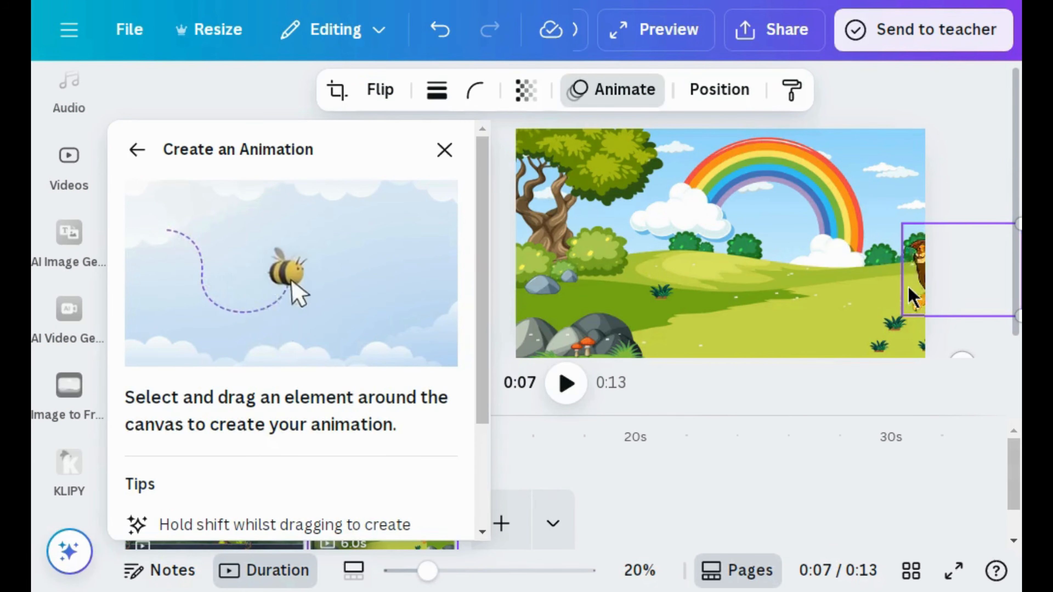
mouse_move(908, 286)
mouse_down()
mouse_move(659, 305)
mouse_move(544, 293)
mouse_move(472, 313)
mouse_up()
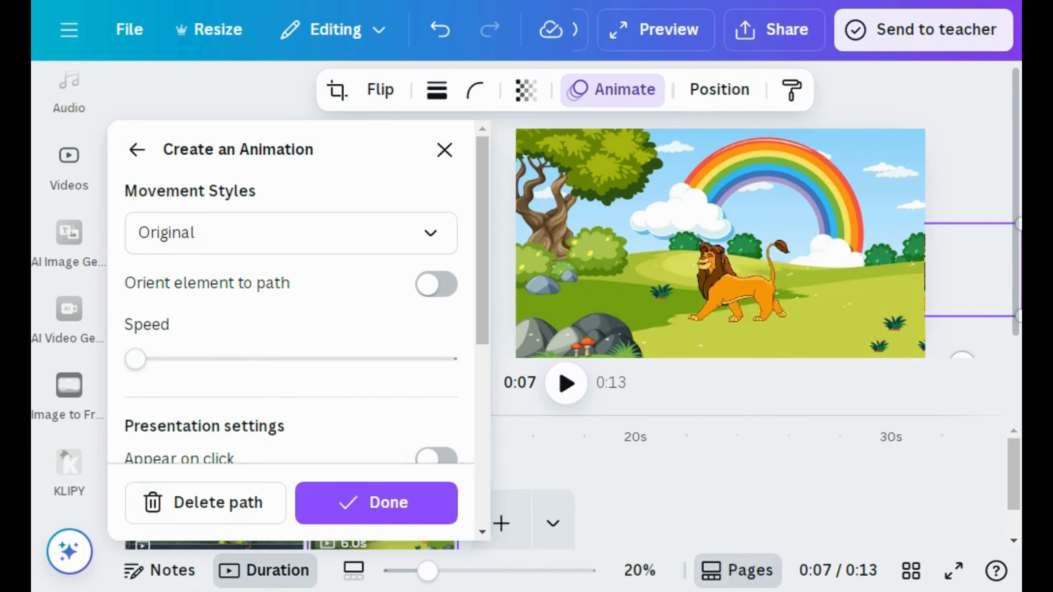
click(394, 503)
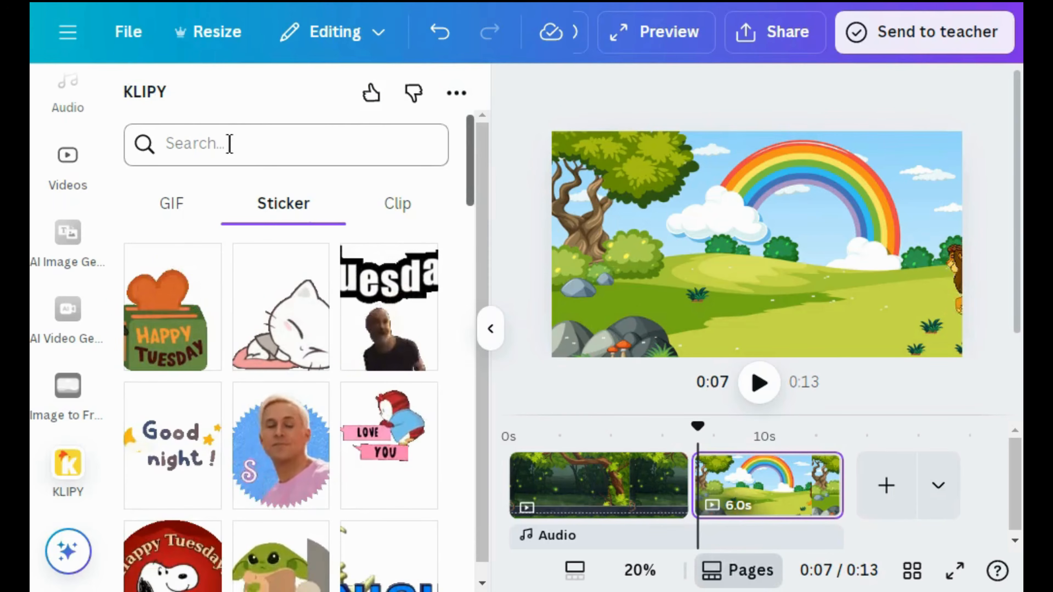
Step: Search the KLIPY stickers for "bird" and add the flying blue-and-red bird to the rainbow meadow page
click(201, 145)
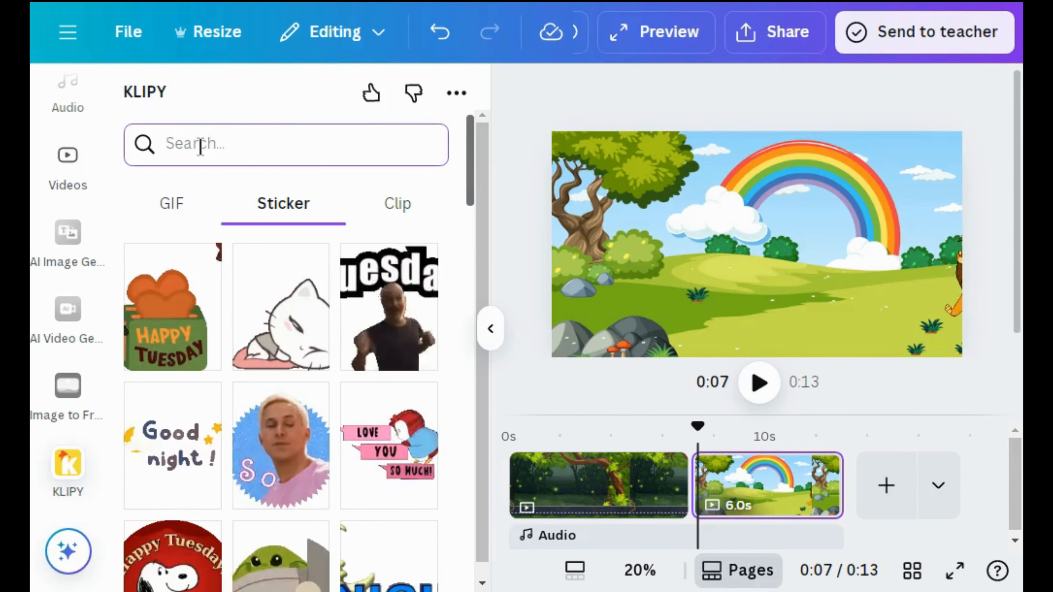
text(bi)
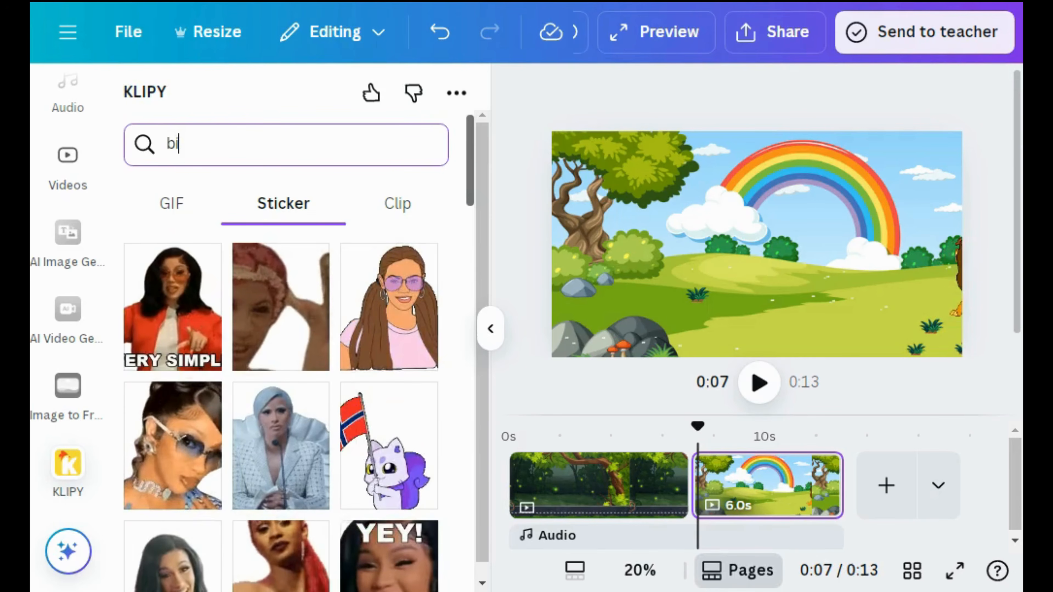
text(rd)
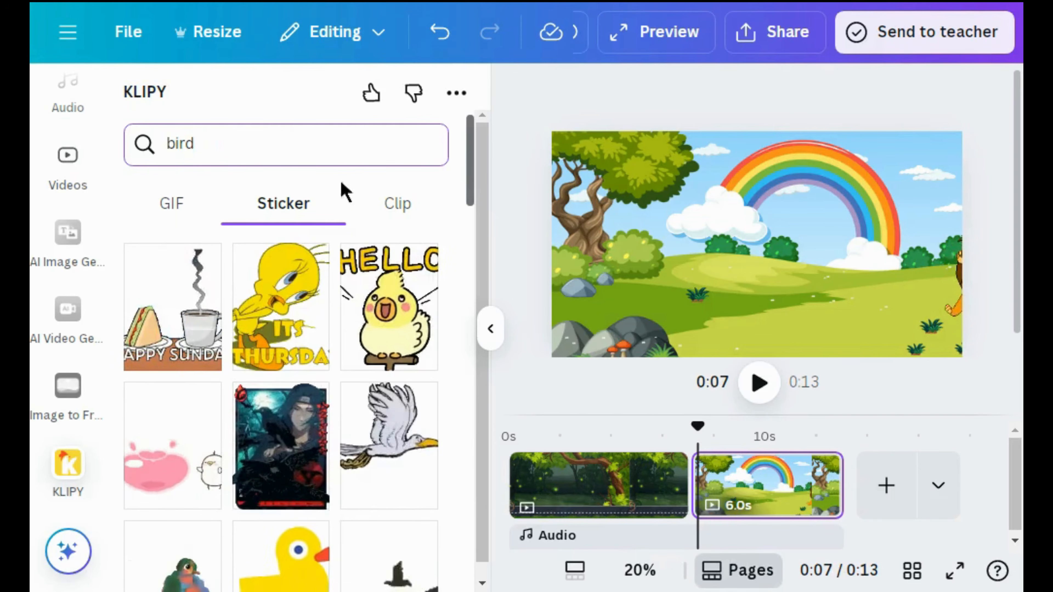
click(470, 235)
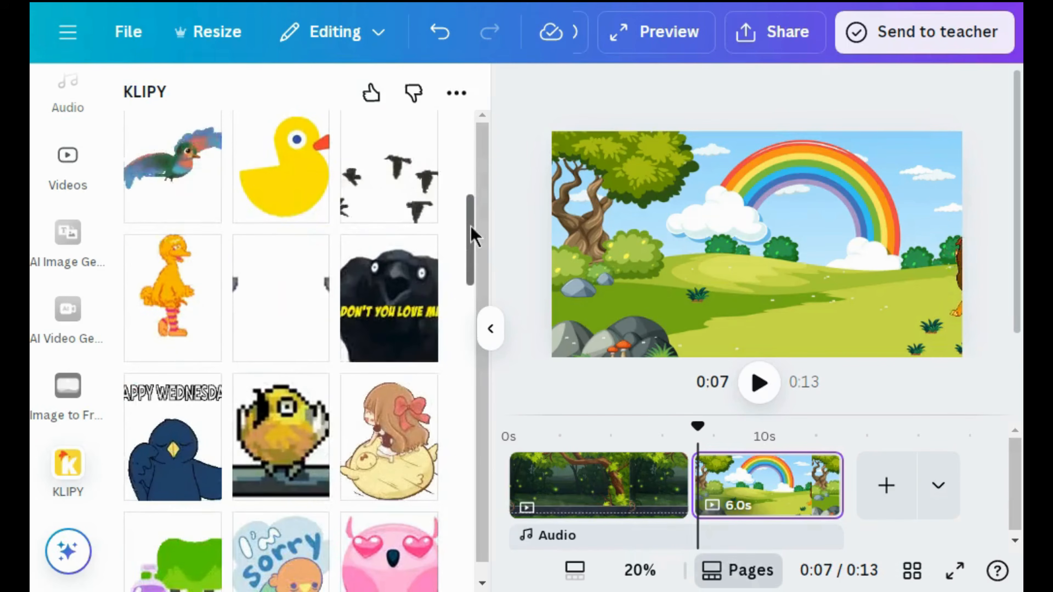
click(209, 161)
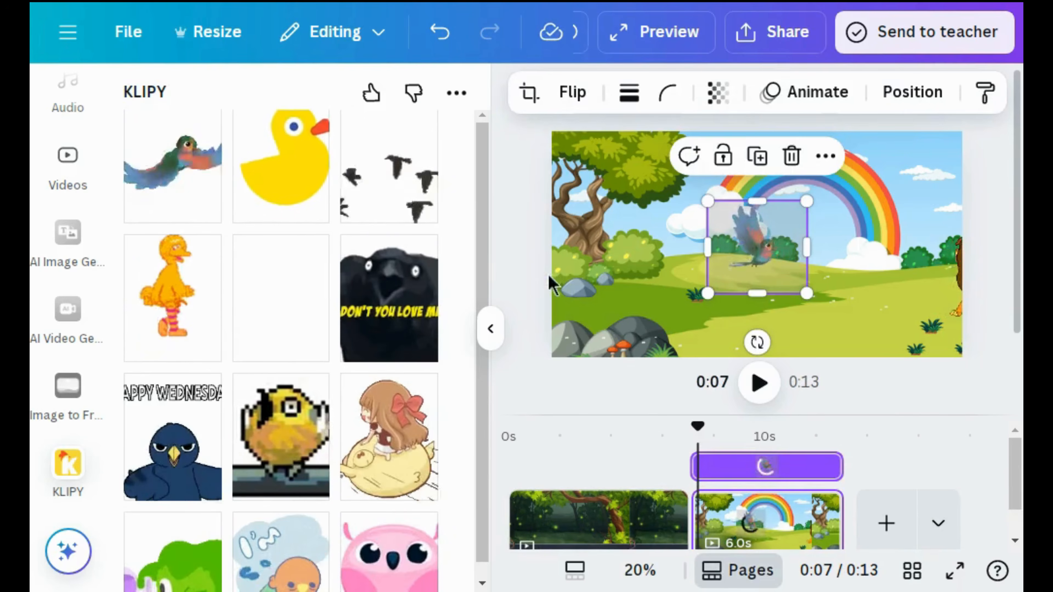
Step: Shrink the bird and place it in front of the tree's foliage in the page's upper left
click(498, 327)
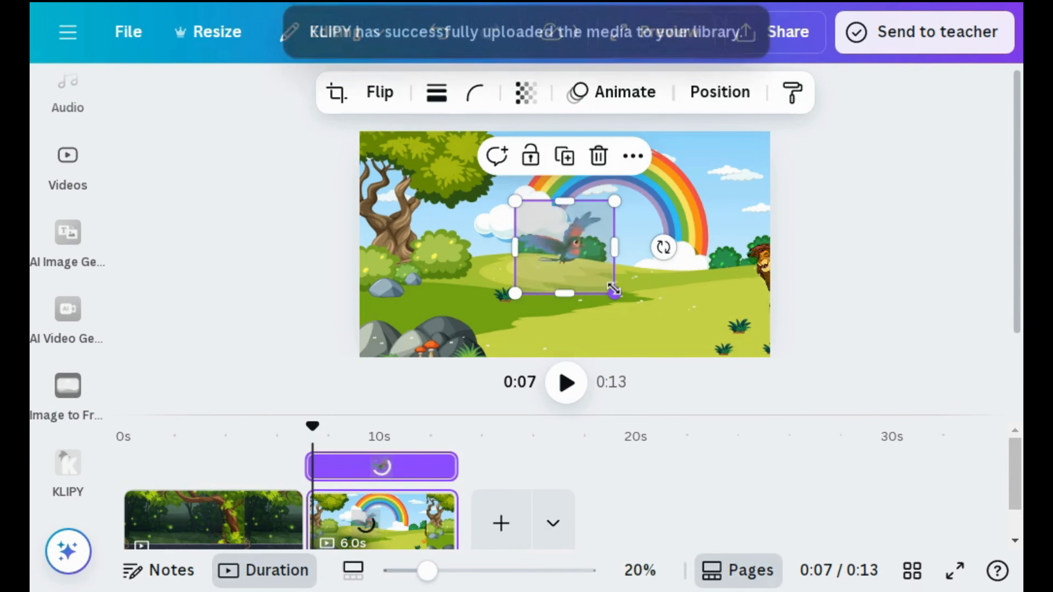
drag(613, 289, 595, 275)
drag(583, 272, 576, 271)
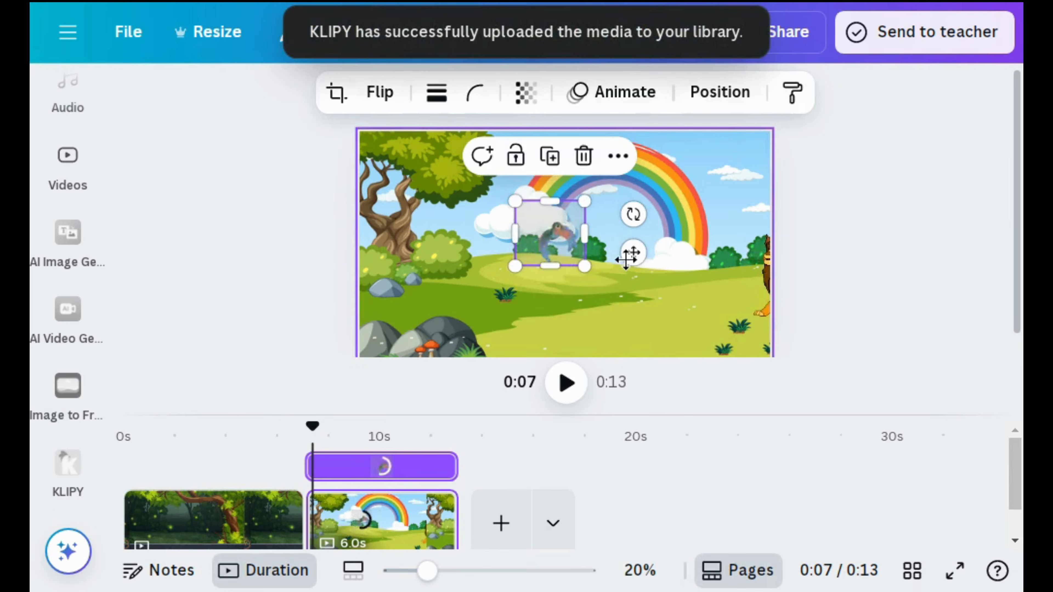
drag(632, 253, 550, 193)
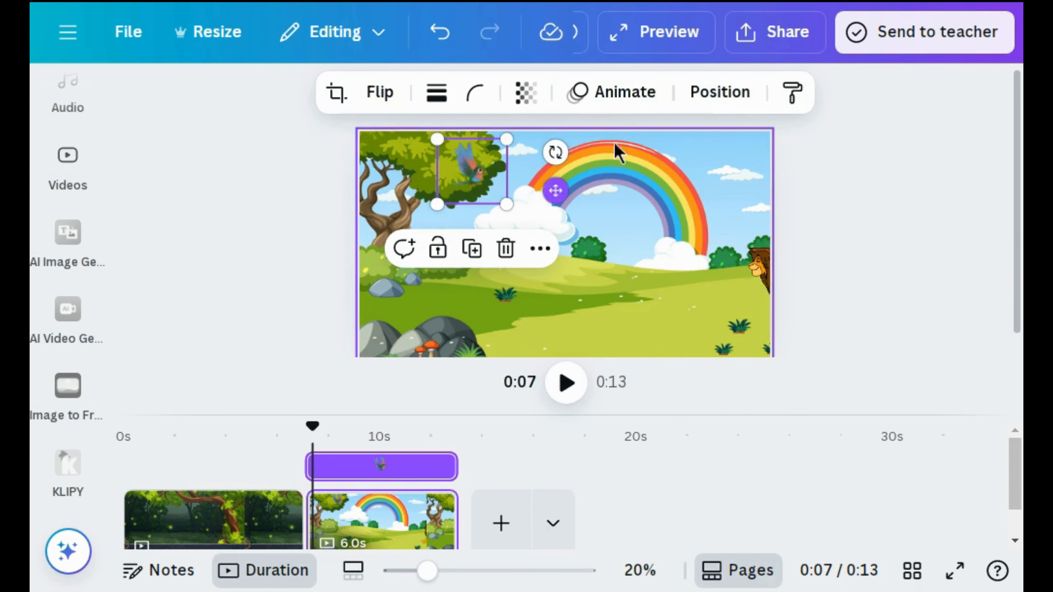
Step: Create a custom animation path for the bird, running in waves from the tree across the rainbow to the page's right edge
click(616, 93)
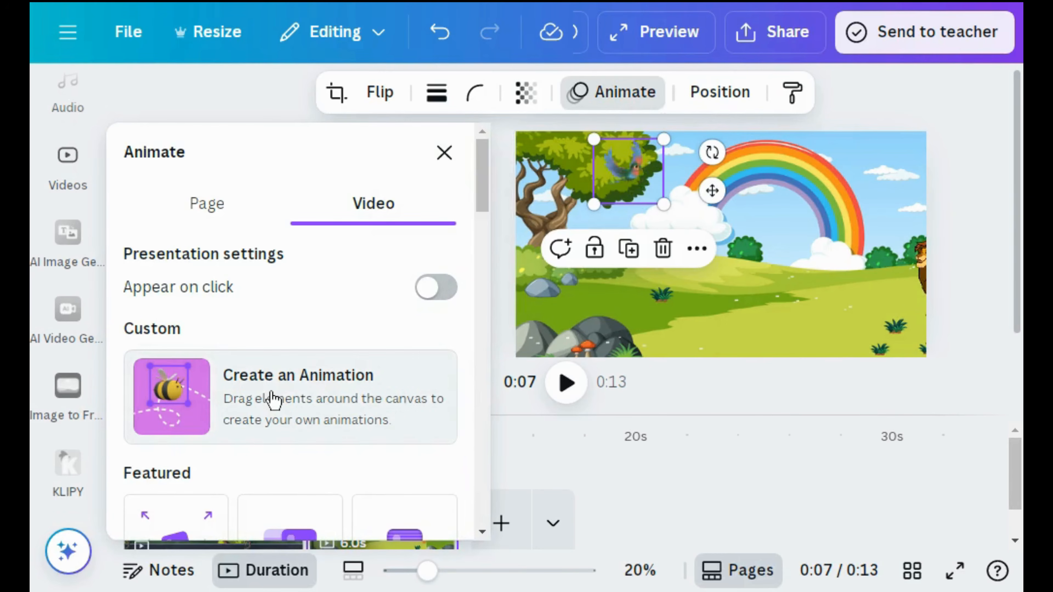
click(271, 399)
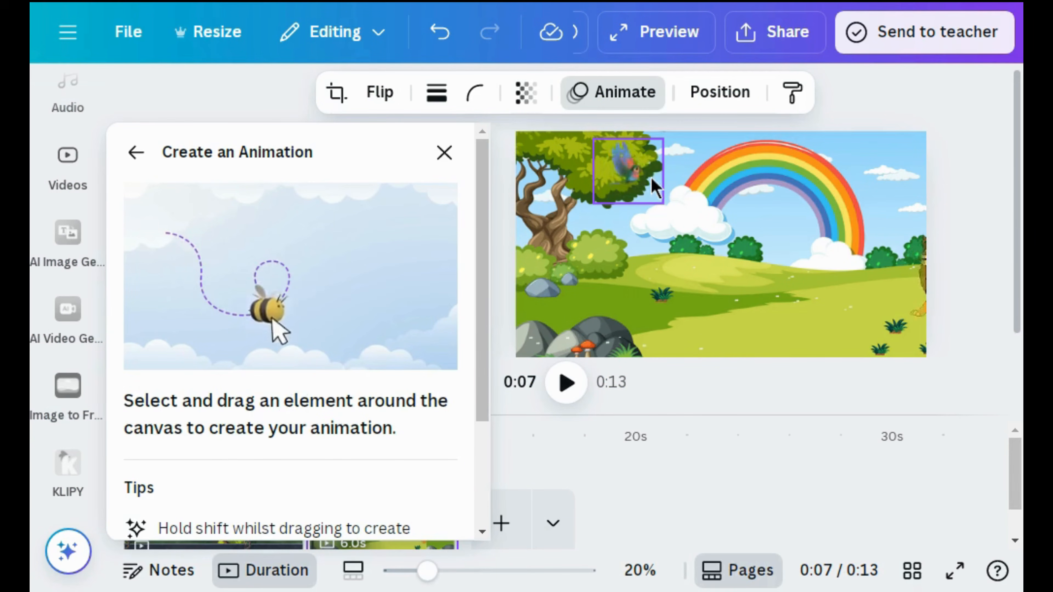
mouse_move(659, 187)
mouse_down()
mouse_move(684, 181)
mouse_move(752, 202)
mouse_move(755, 188)
mouse_move(810, 169)
mouse_move(885, 183)
mouse_up()
drag(922, 212, 925, 212)
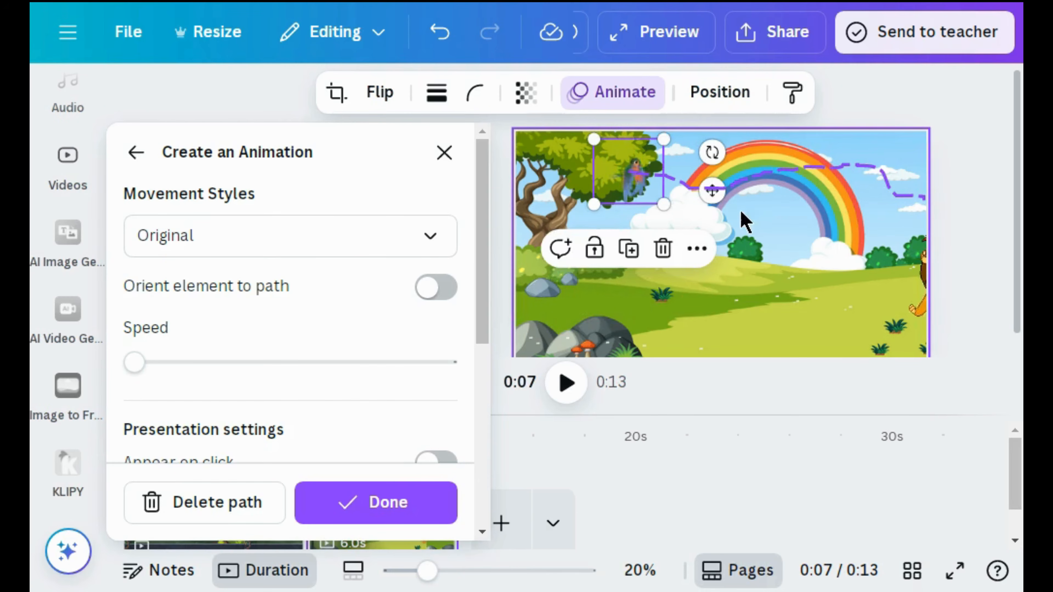
Step: Set the bird's movement style to Steady and trim both ends of its clip so it appears only mid-scene
click(431, 238)
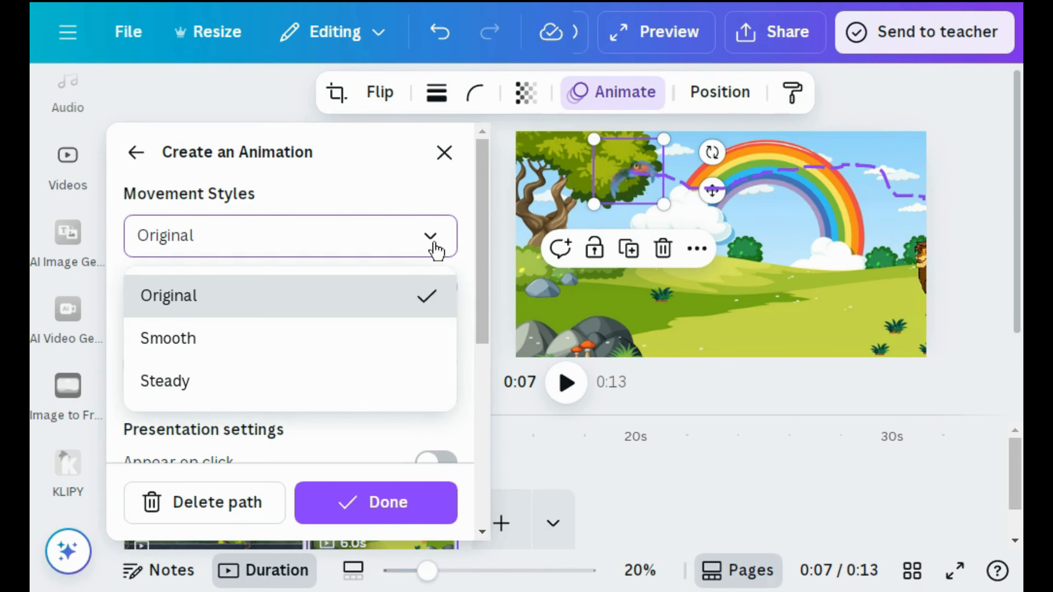
click(381, 381)
click(384, 503)
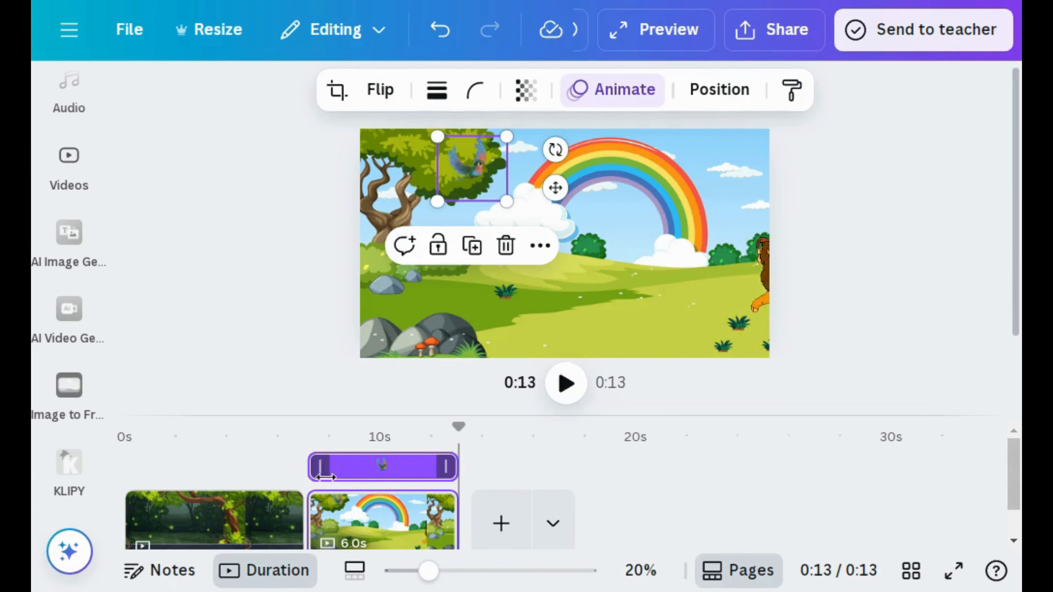
drag(326, 476, 349, 473)
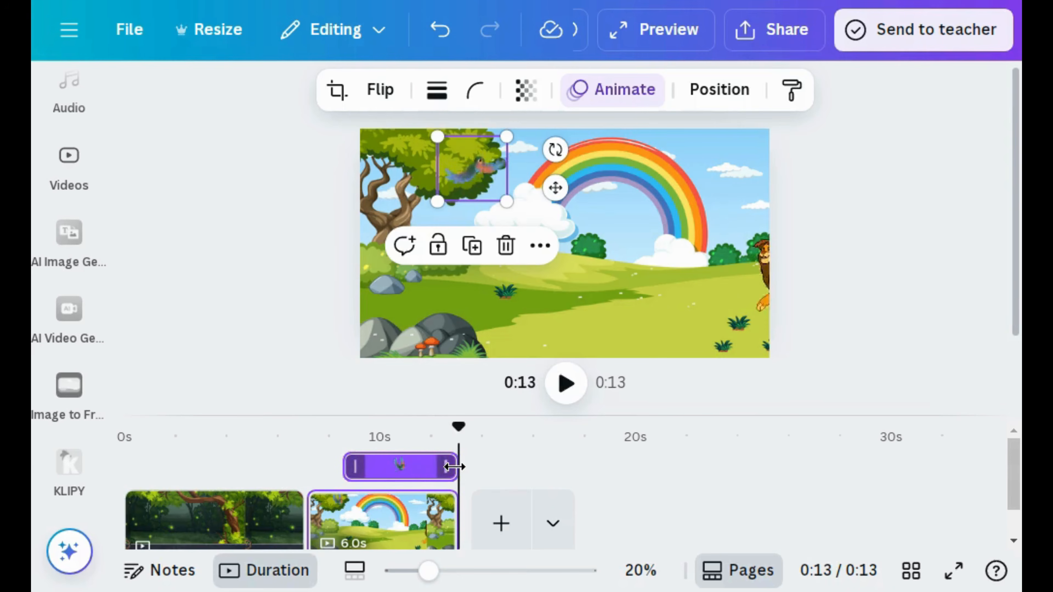
drag(447, 465, 431, 468)
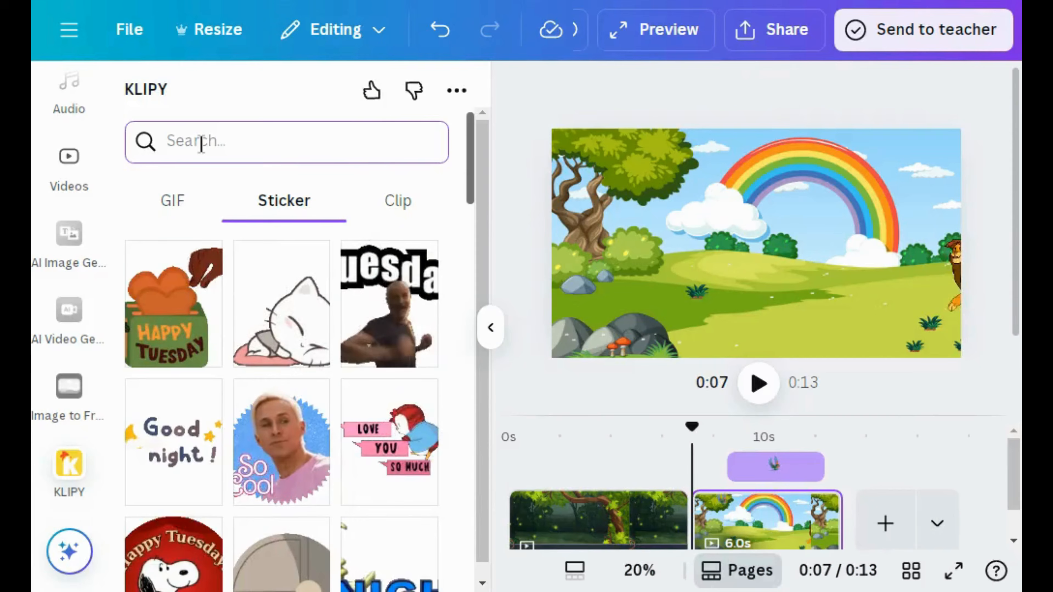
Step: Search the KLIPY stickers for "butterfly" and add the blue butterfly to the rainbow meadow page
text(b)
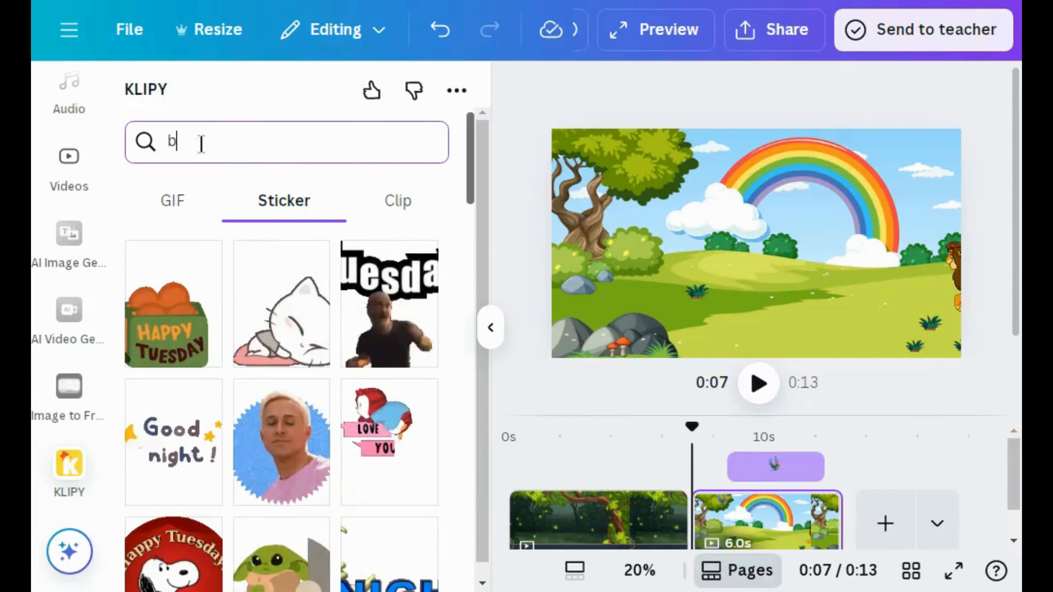
text(utt)
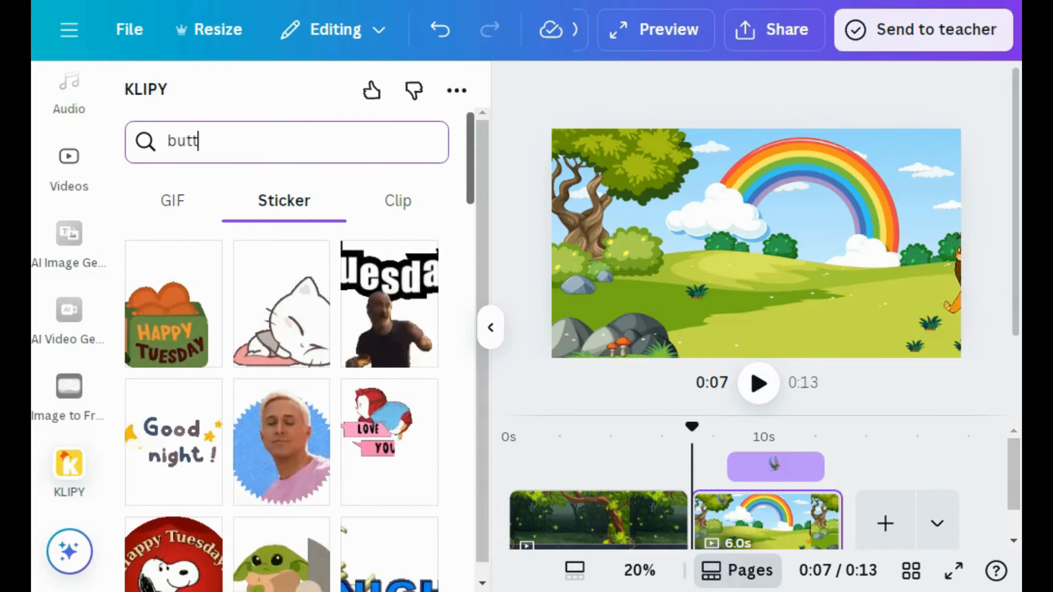
text(er)
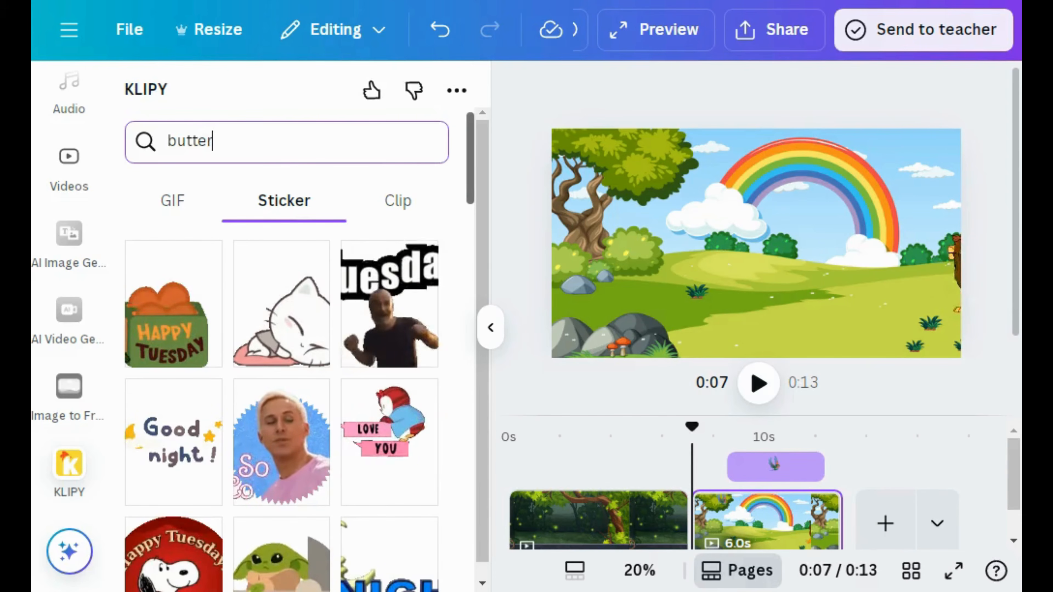
text(fly)
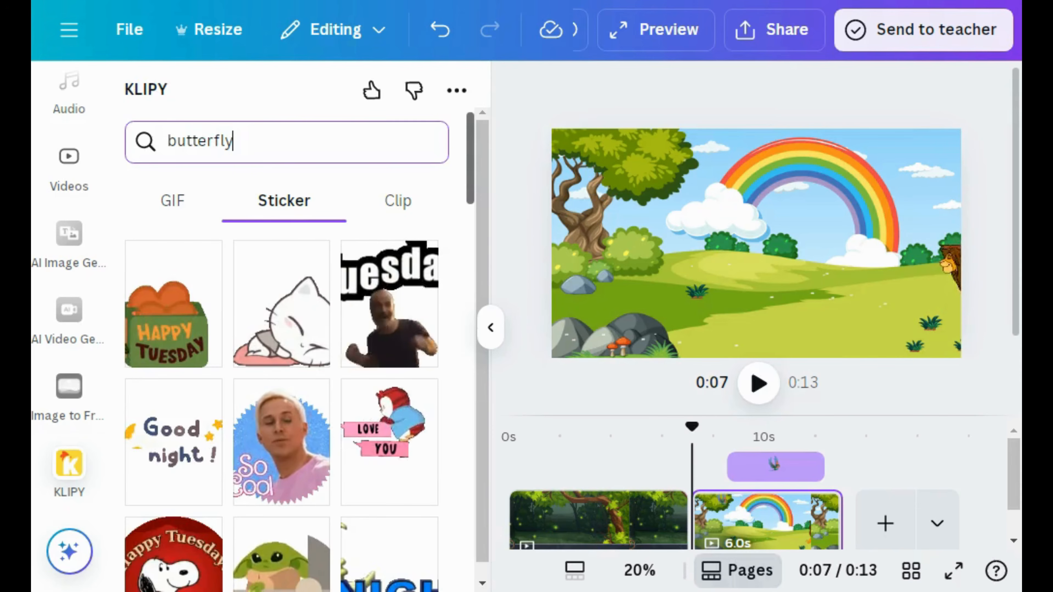
key(Return)
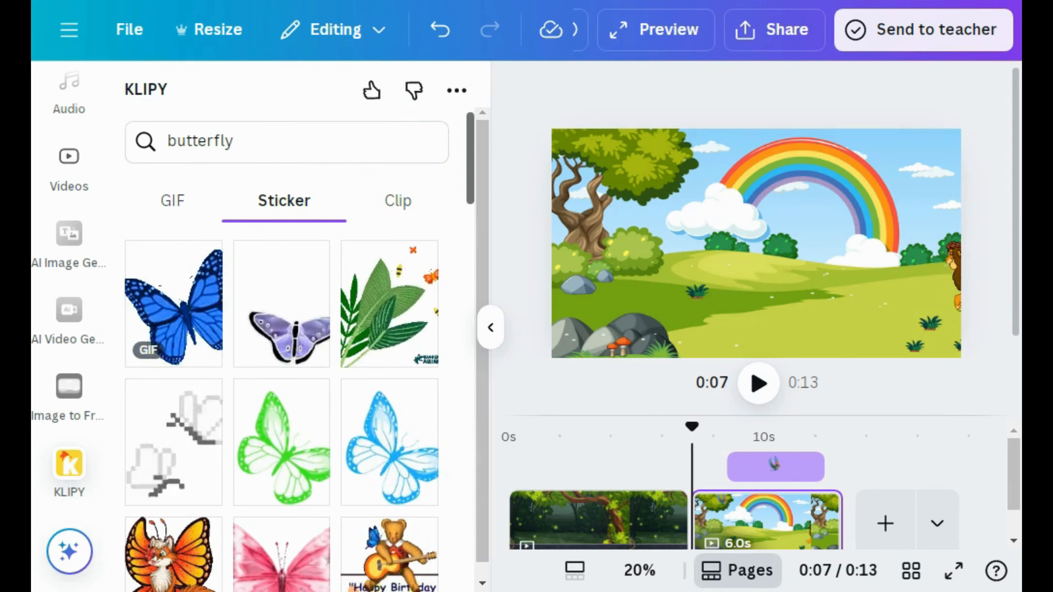
click(195, 328)
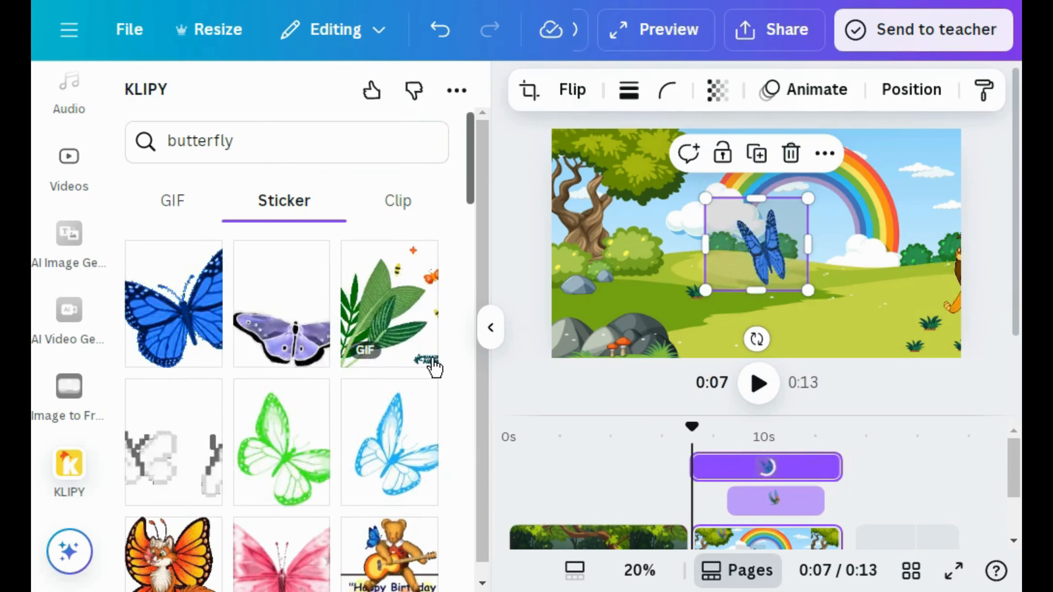
Step: Shrink the blue butterfly to a very small size and place it in the sky to the right of the rainbow
click(486, 327)
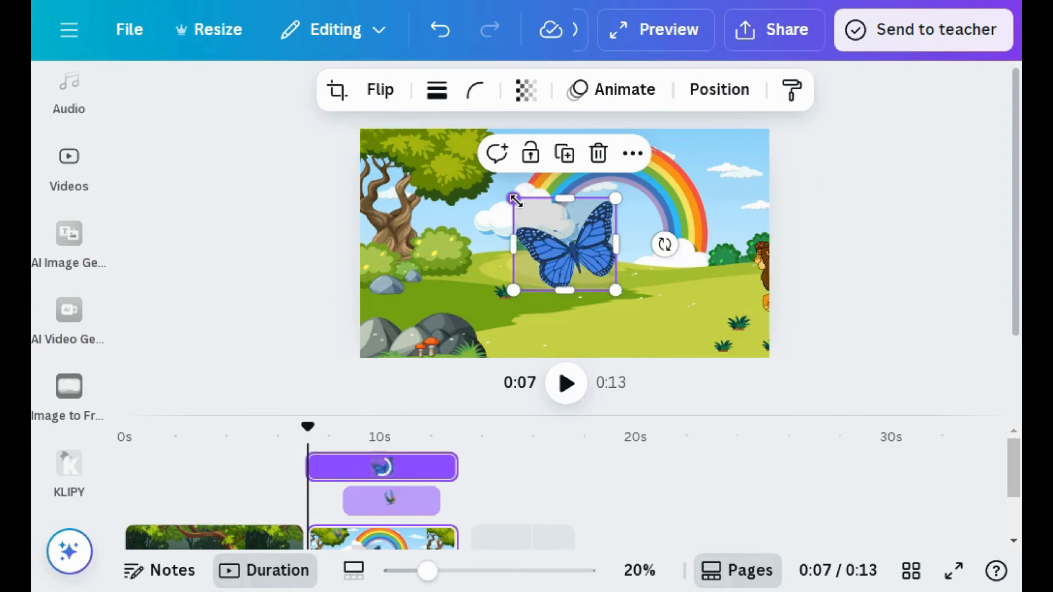
drag(515, 201, 592, 269)
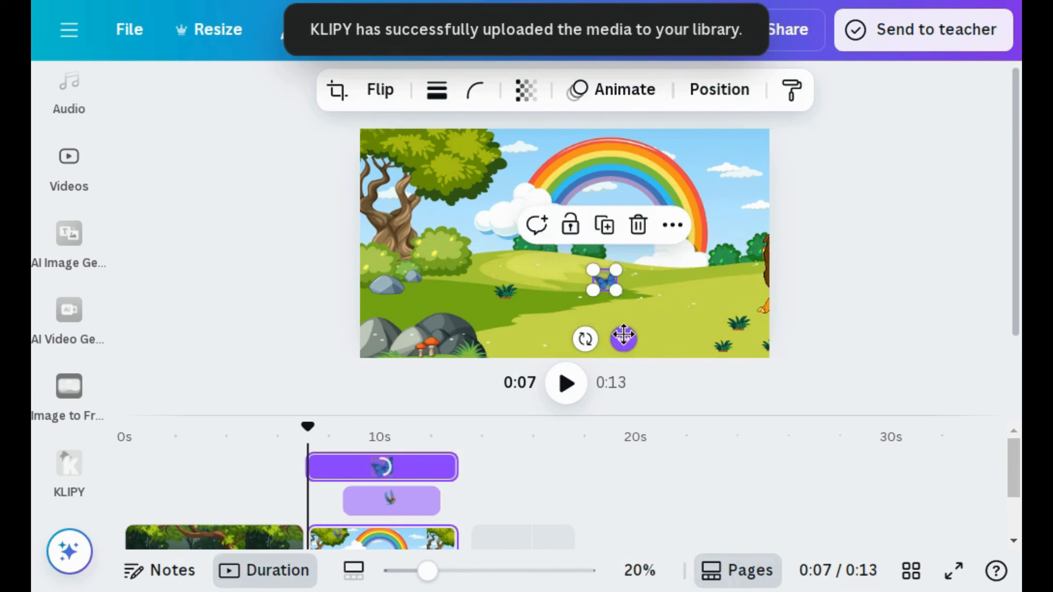
drag(623, 339, 748, 264)
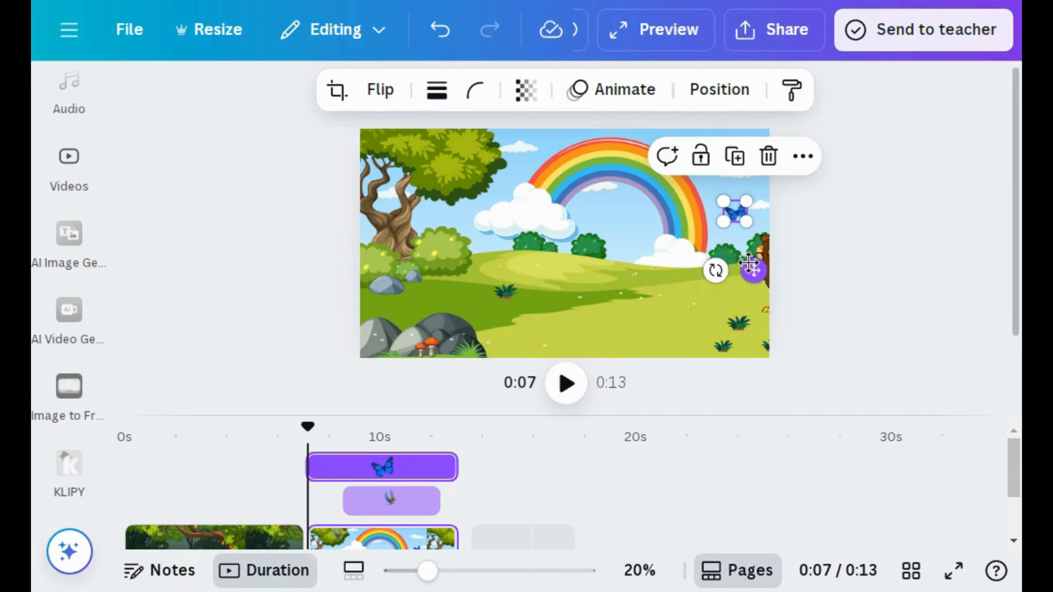
Step: Duplicate the small butterfly and place the copy higher up, beside the rainbow's upper right curve
click(736, 163)
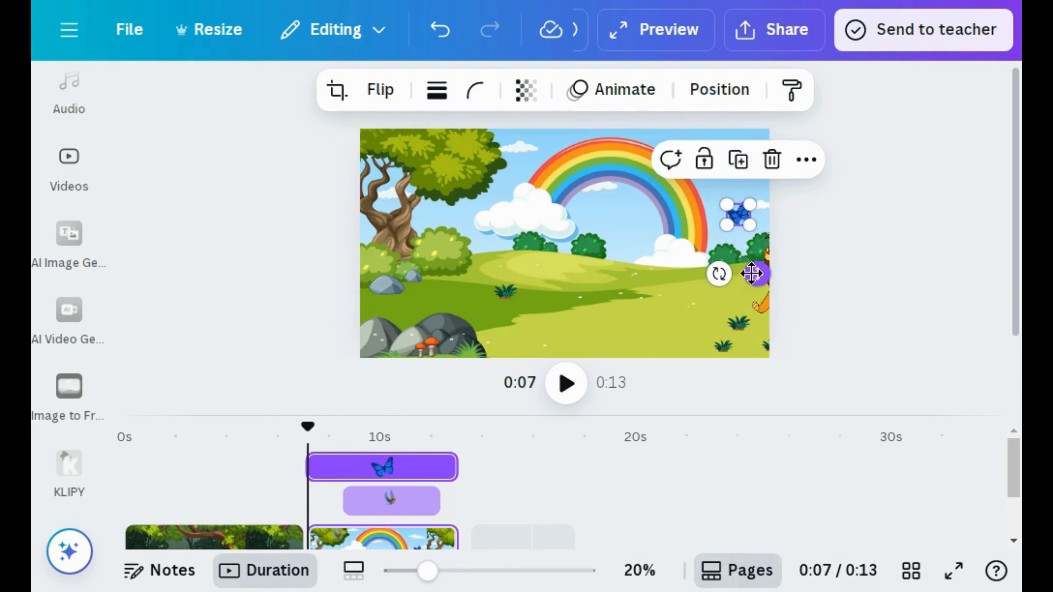
drag(757, 274, 717, 227)
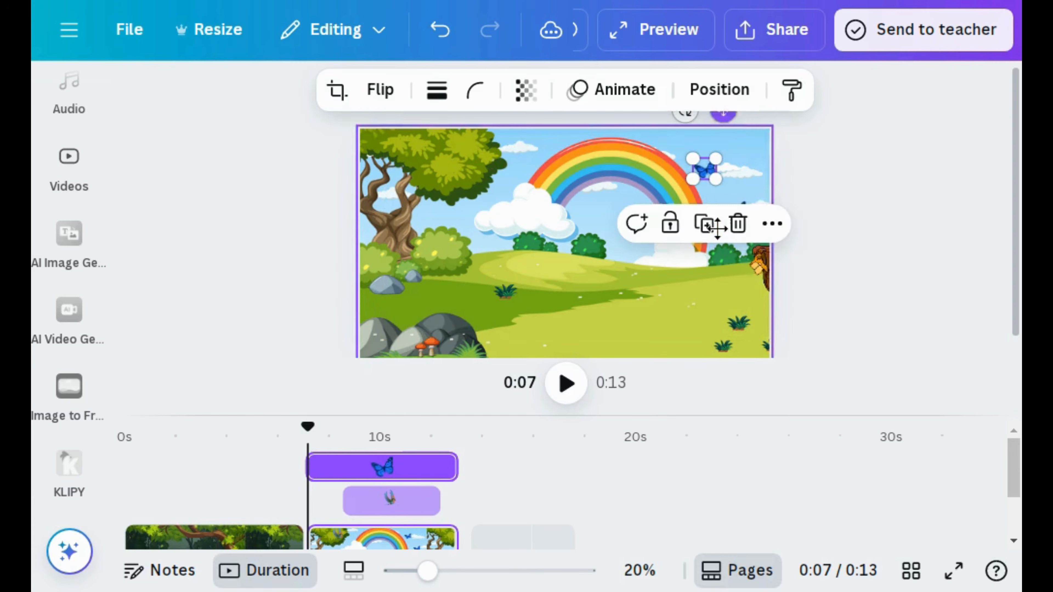
Step: Create a custom animation path that moves the upper butterfly from beside the rainbow up to the page's top edge
click(638, 95)
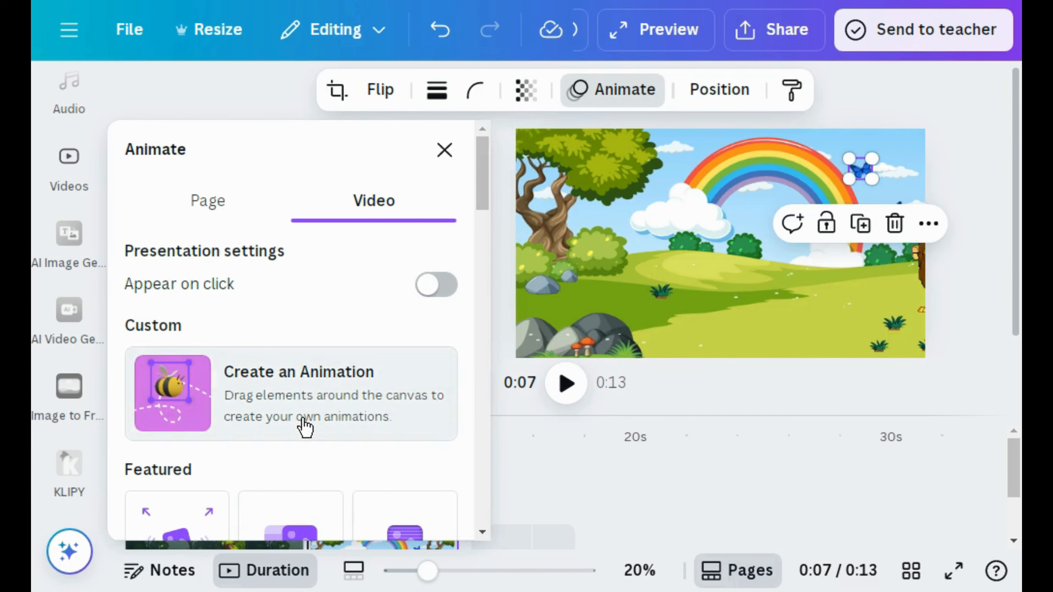
click(305, 427)
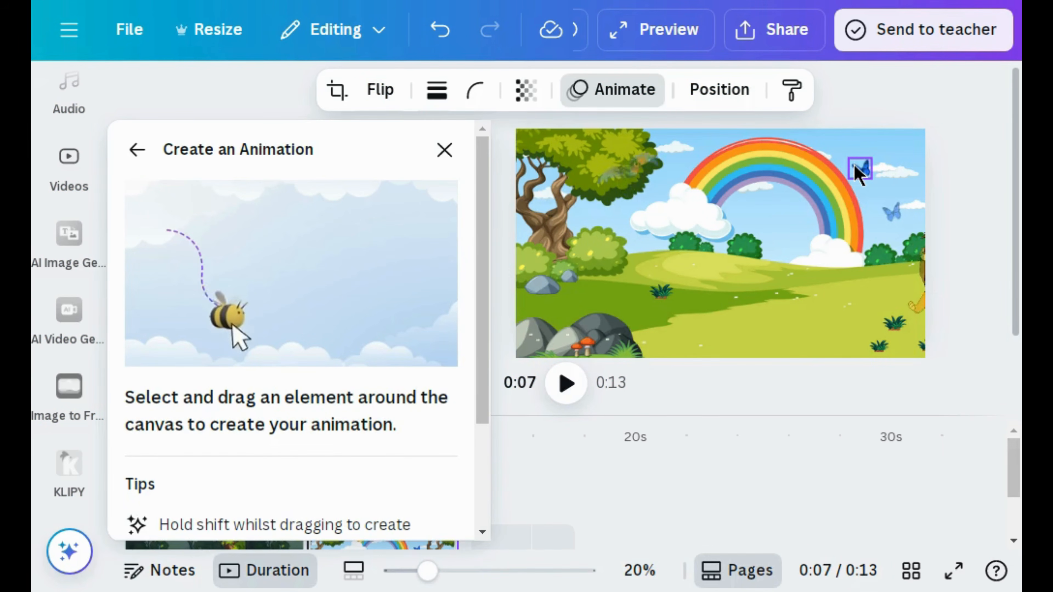
mouse_move(856, 170)
mouse_down()
mouse_move(820, 119)
mouse_move(824, 127)
mouse_up()
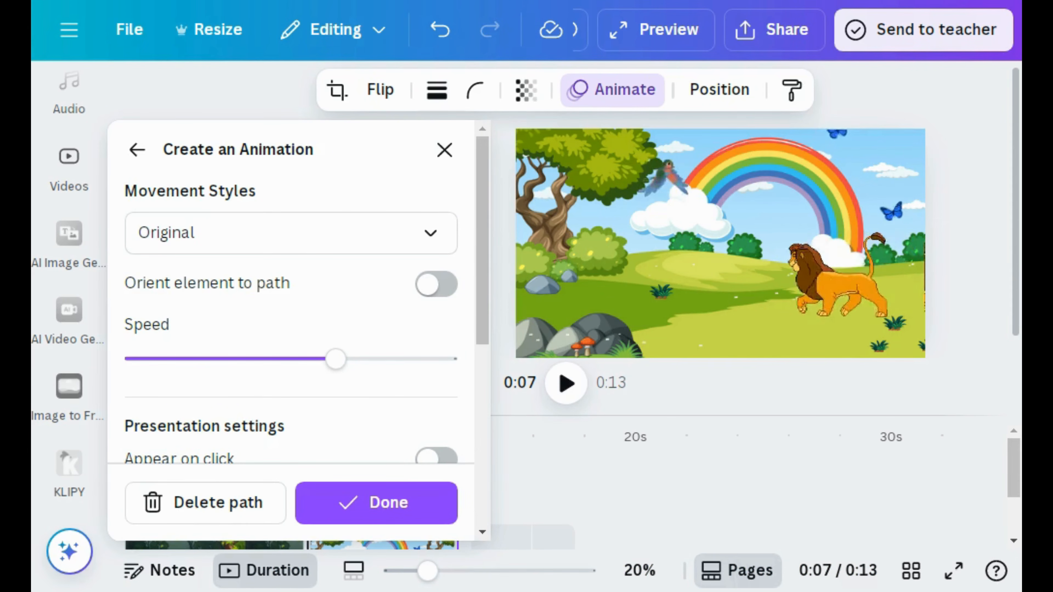
Step: Create a custom animation path that moves the lower butterfly from right of the rainbow in a wavy line to beneath its arch
click(890, 212)
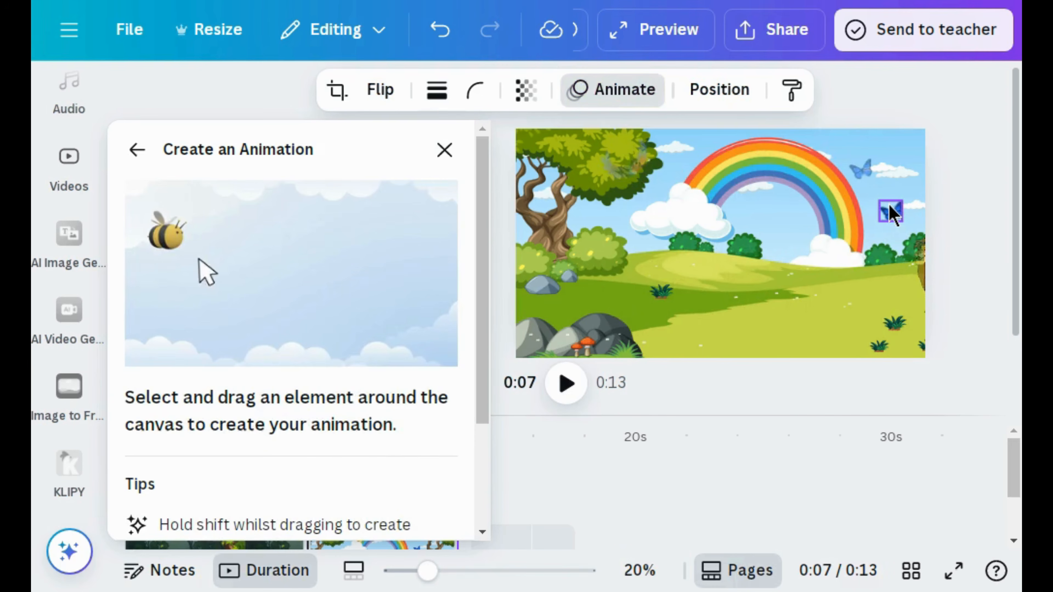
click(628, 85)
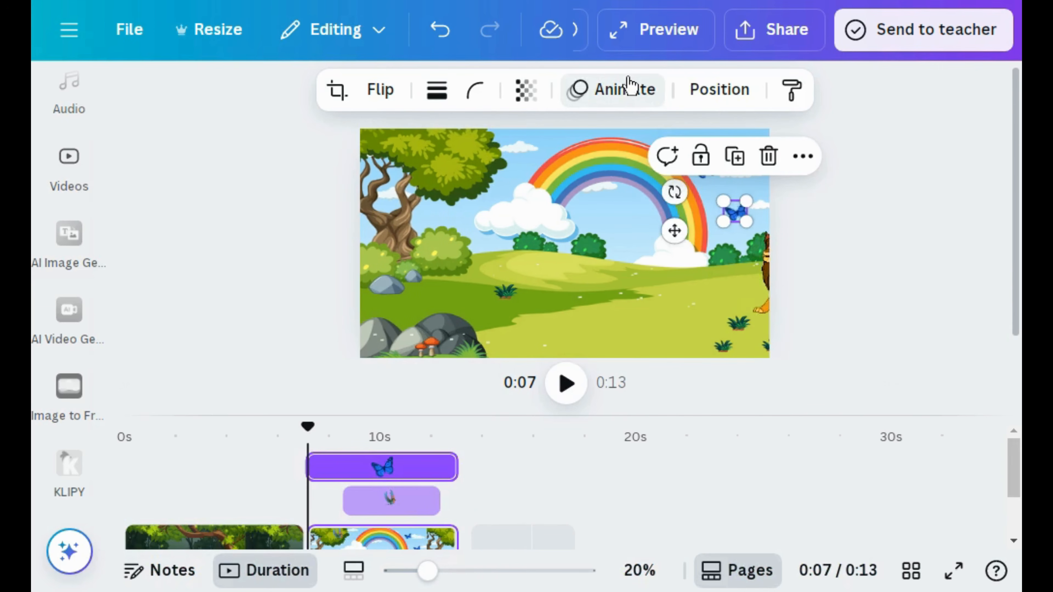
click(582, 92)
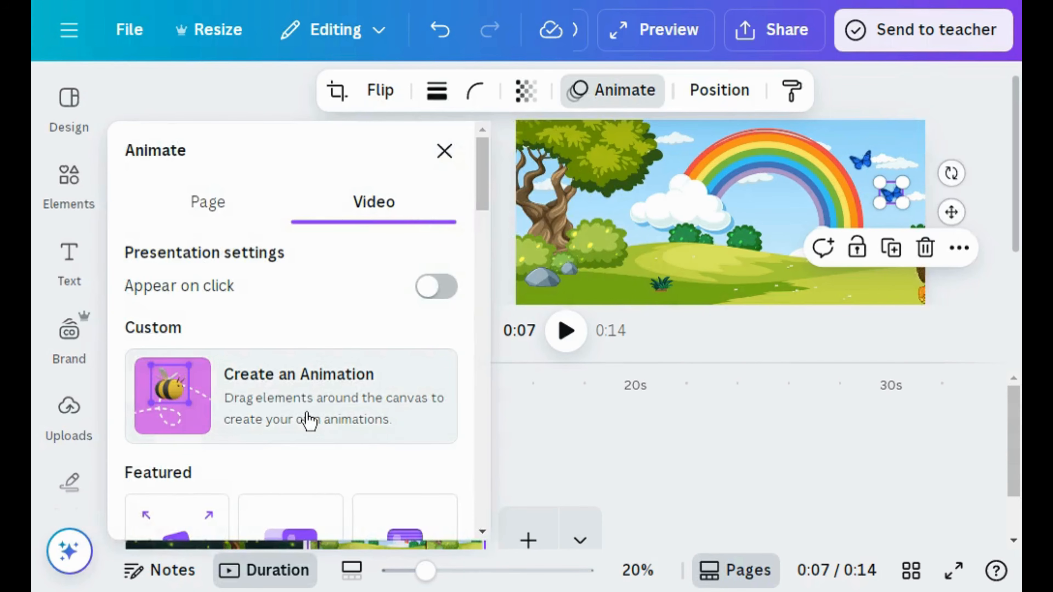
click(308, 420)
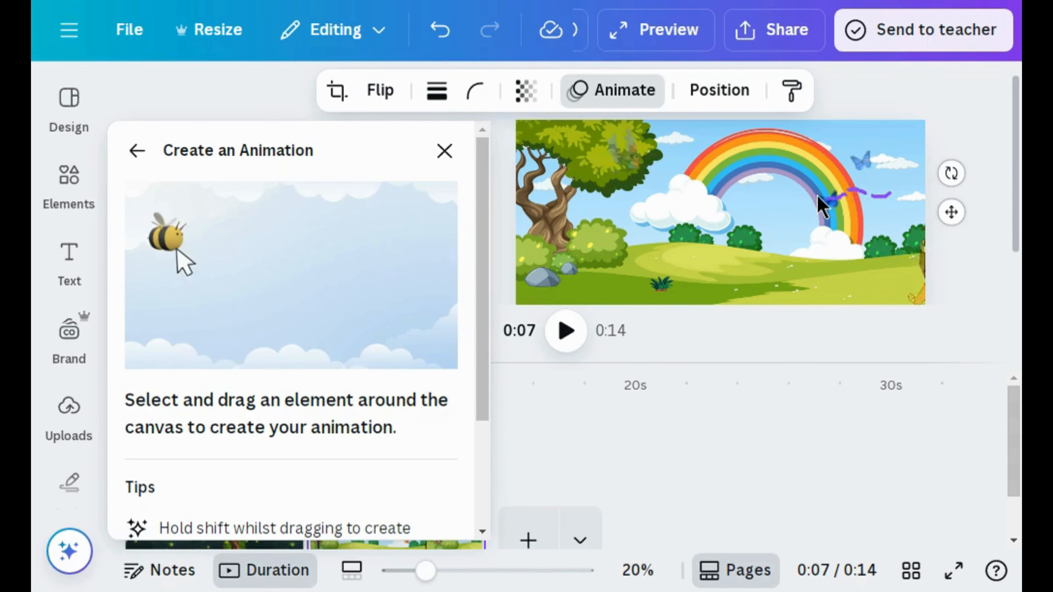
drag(789, 218, 742, 207)
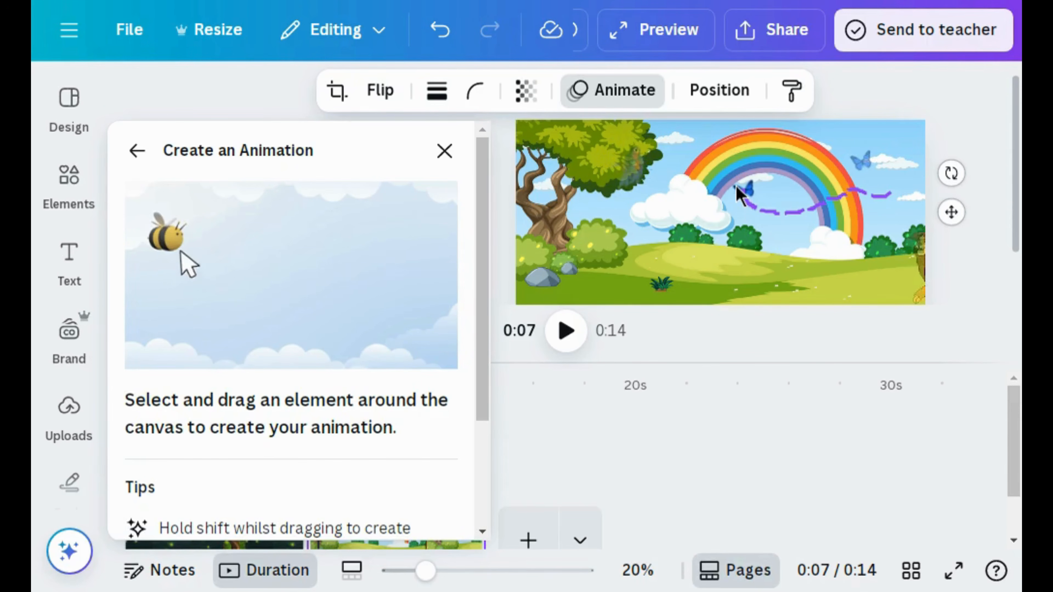
drag(740, 194, 740, 195)
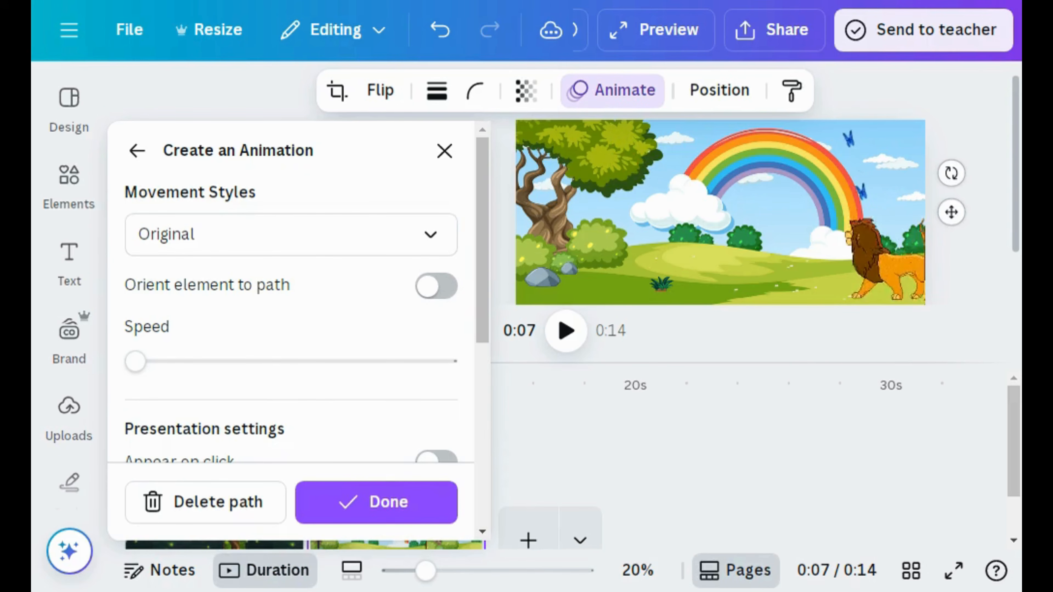
click(388, 503)
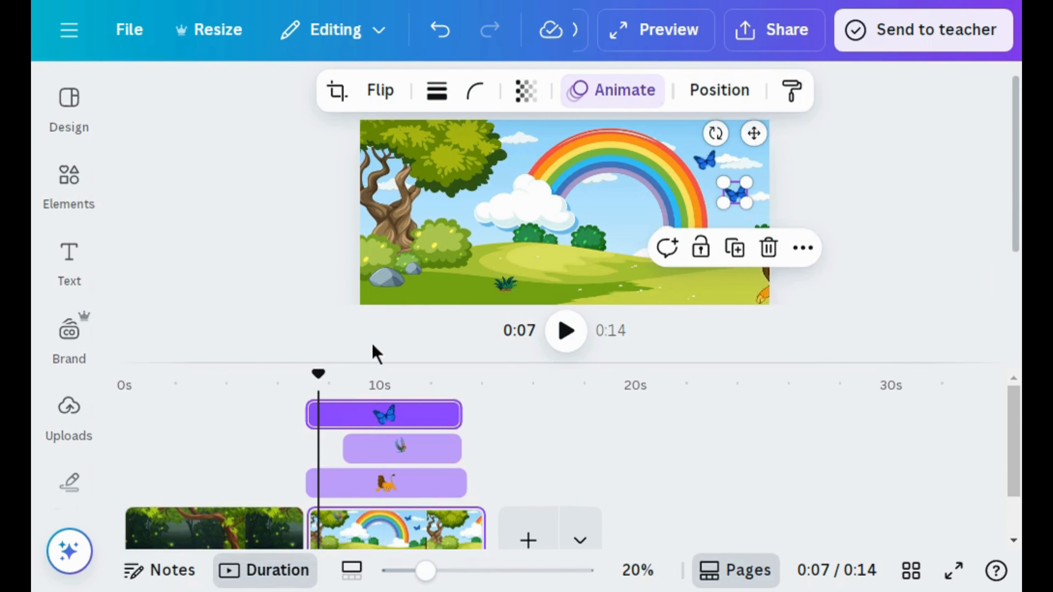
Step: Duplicate the lower butterfly and place the copy in front of the tree trunk on the meadow's left side
click(734, 248)
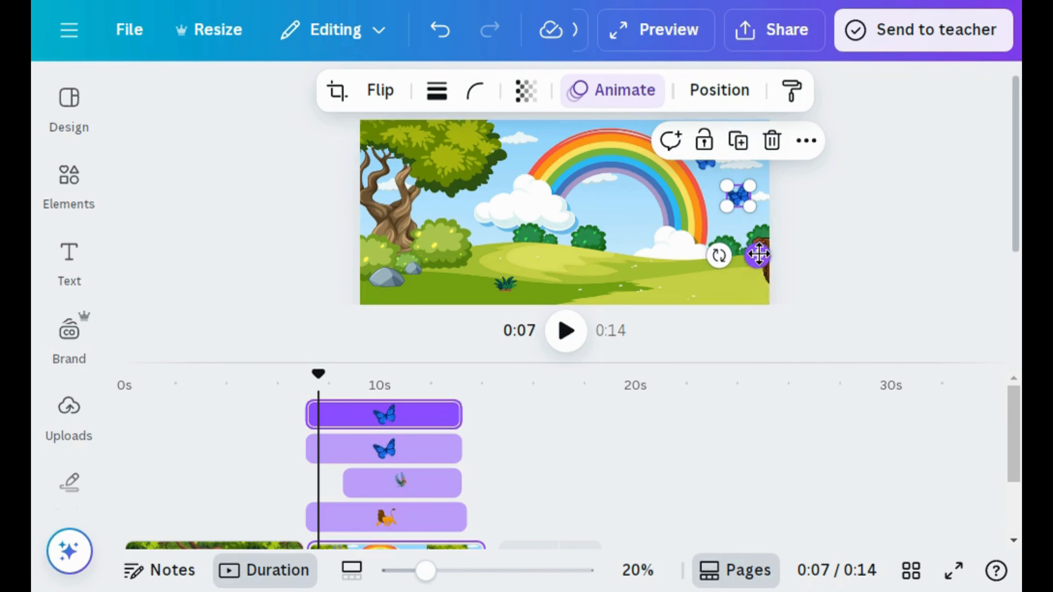
drag(716, 256, 686, 256)
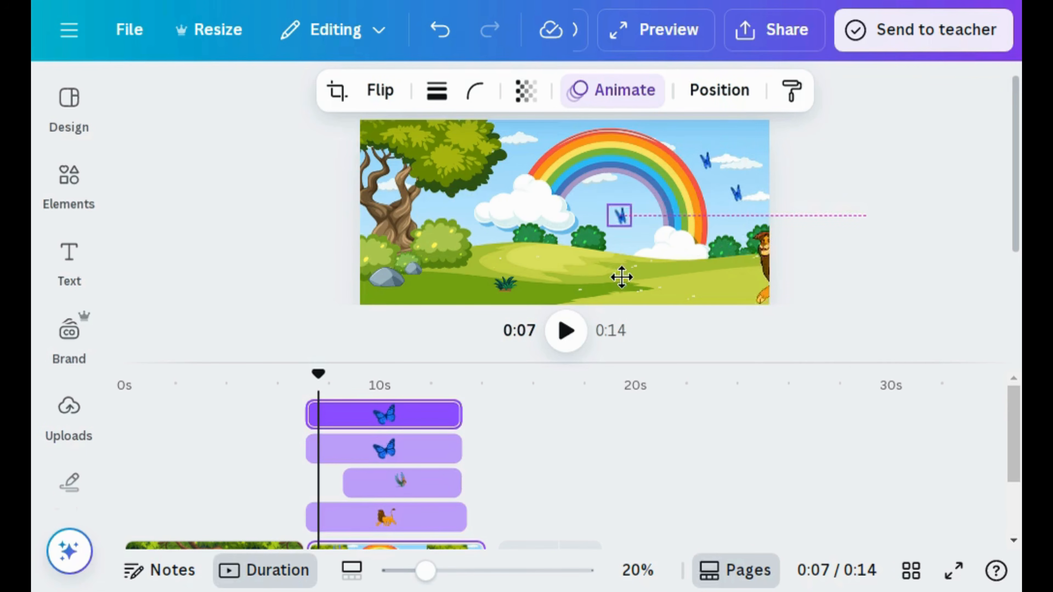
drag(621, 276, 590, 271)
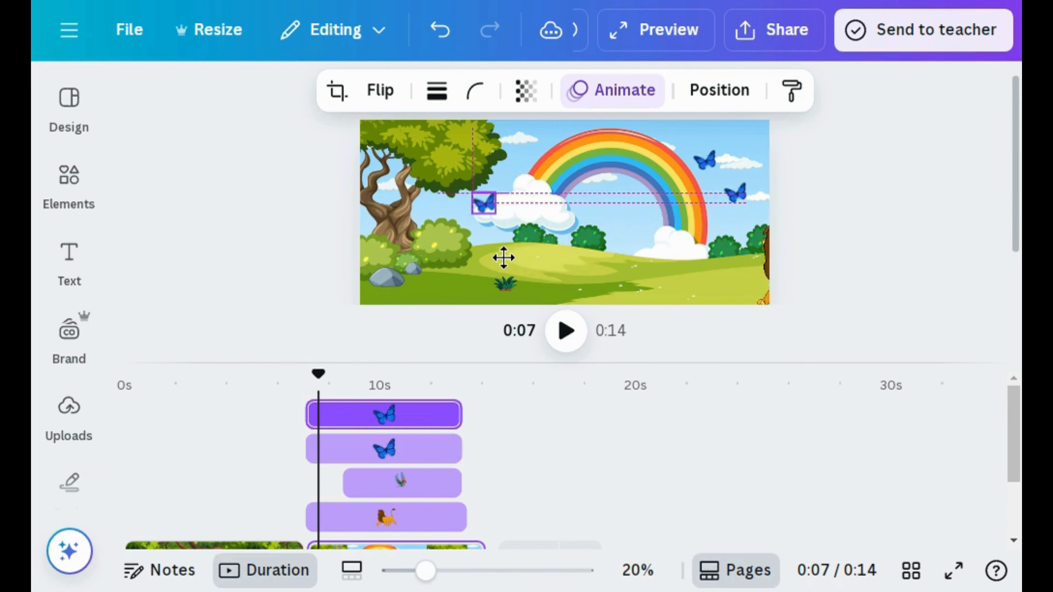
drag(504, 258, 417, 280)
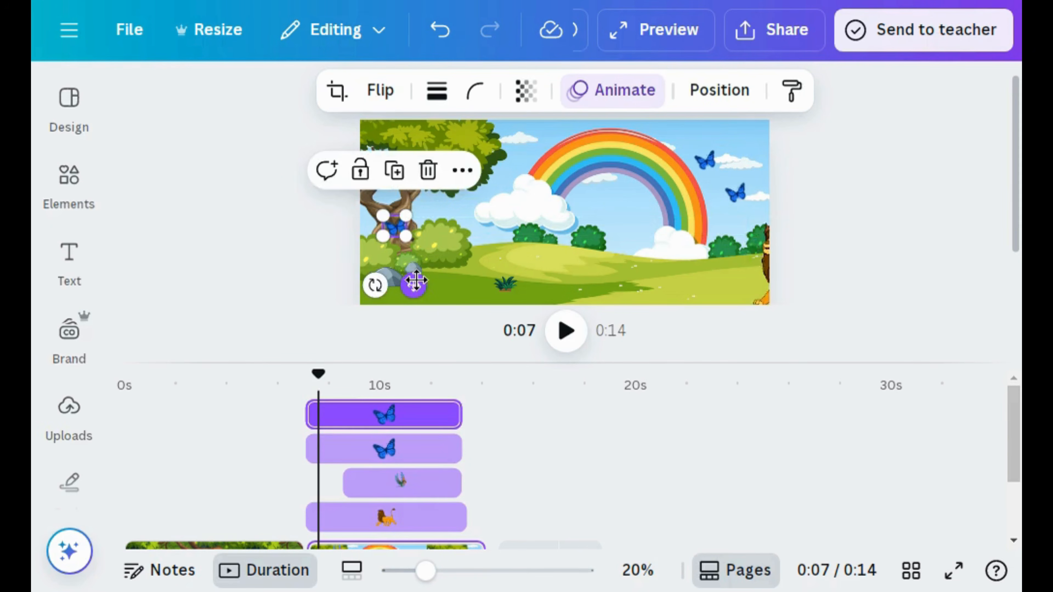
Step: Replace the copied butterfly's animation path with a new one running from the tree trunk up to the page's upper left corner
click(582, 97)
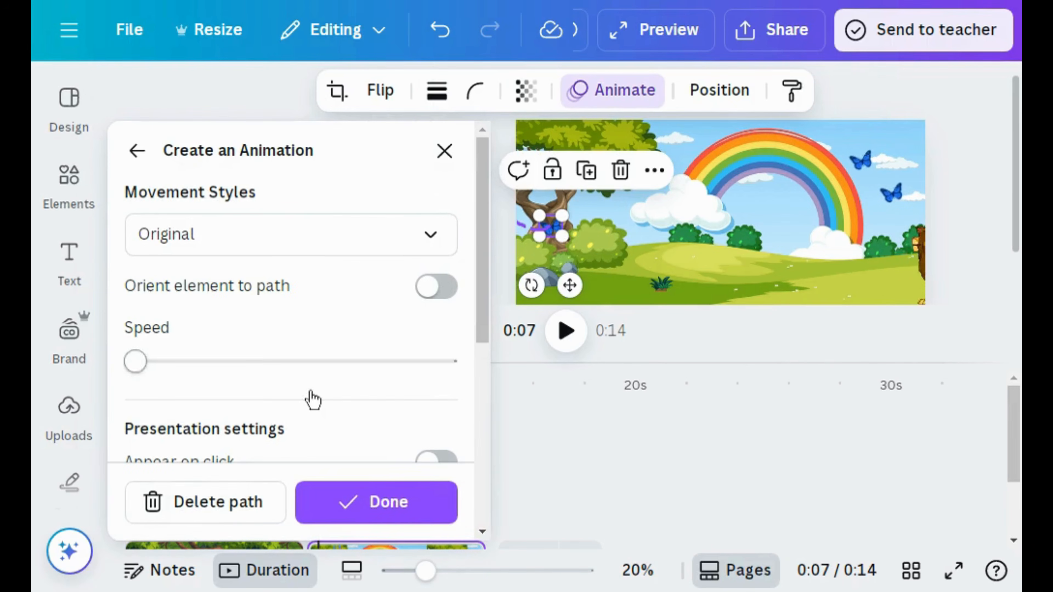
click(227, 508)
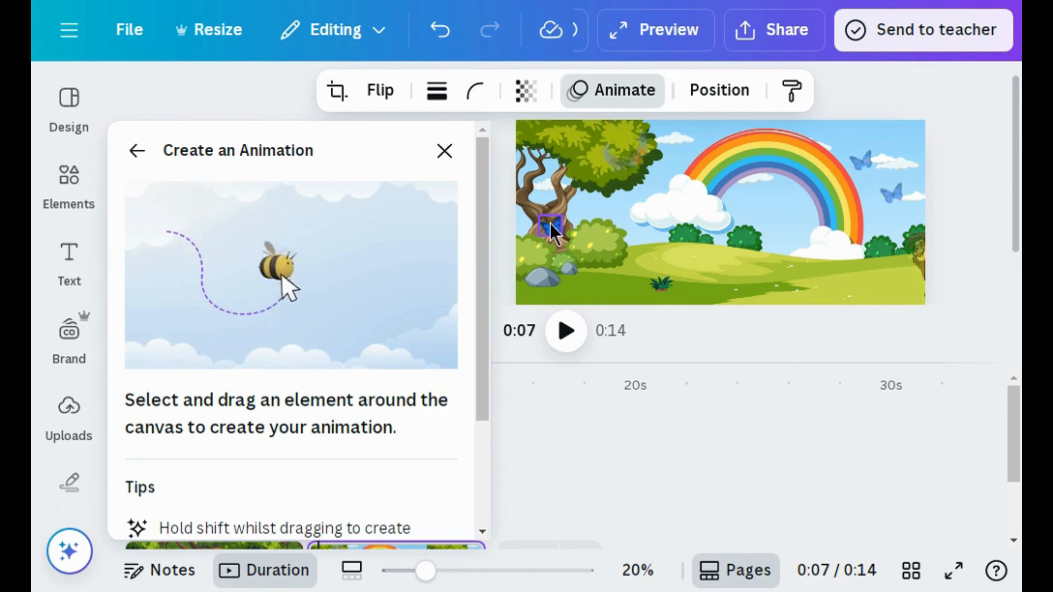
drag(551, 235, 523, 132)
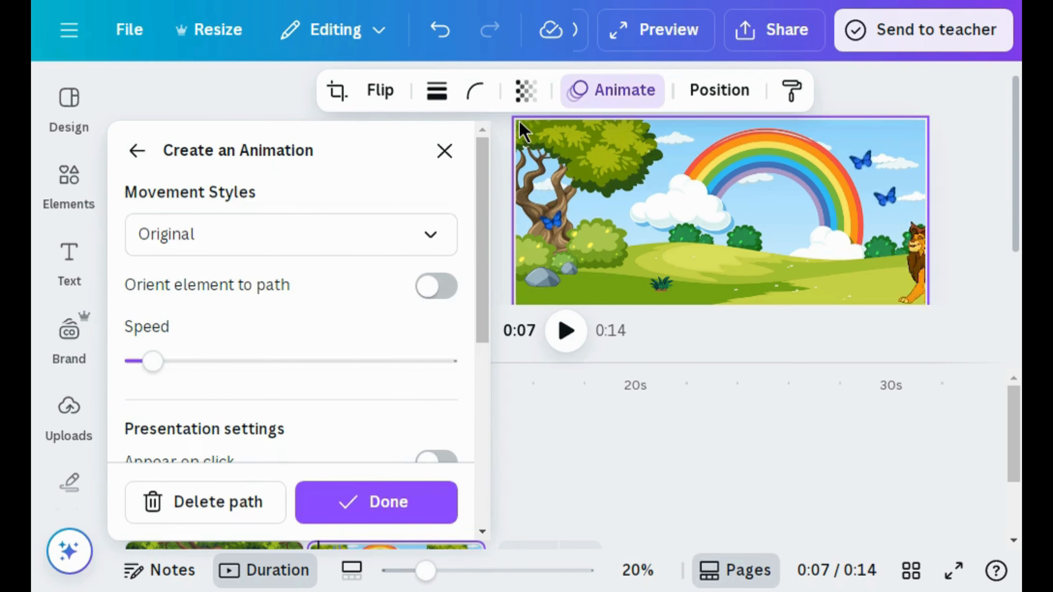
click(425, 503)
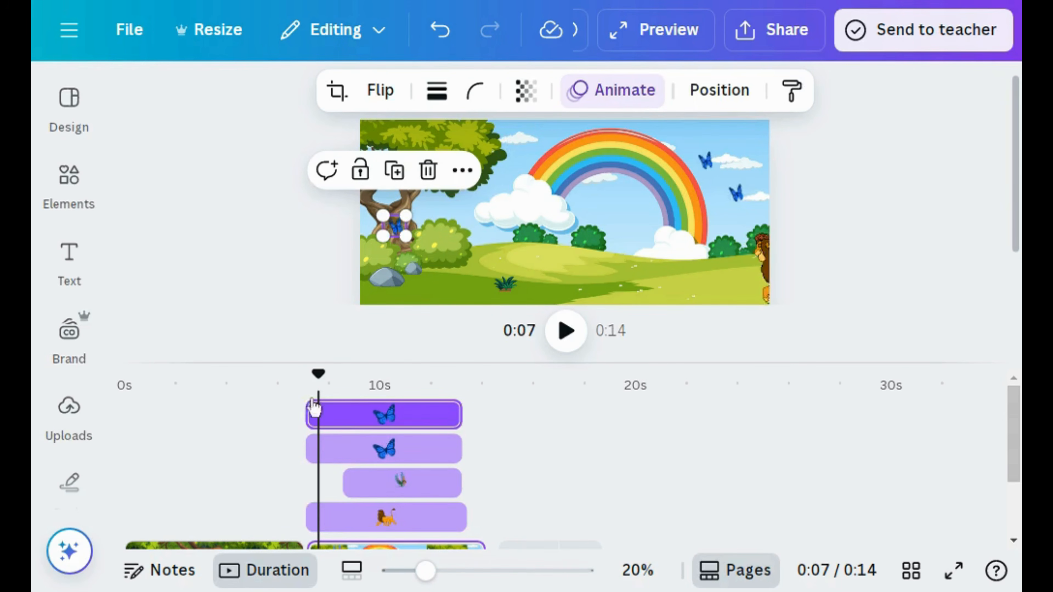
Step: Extend the timeline clips of the animated elements to the end of the rainbow meadow page
click(453, 410)
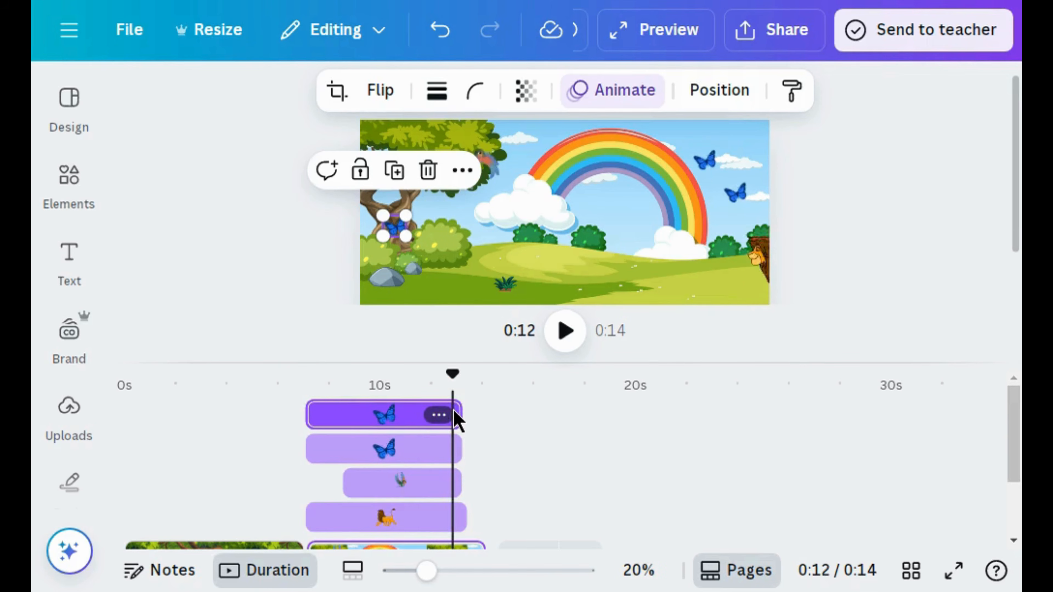
drag(453, 411, 440, 413)
drag(454, 455, 431, 455)
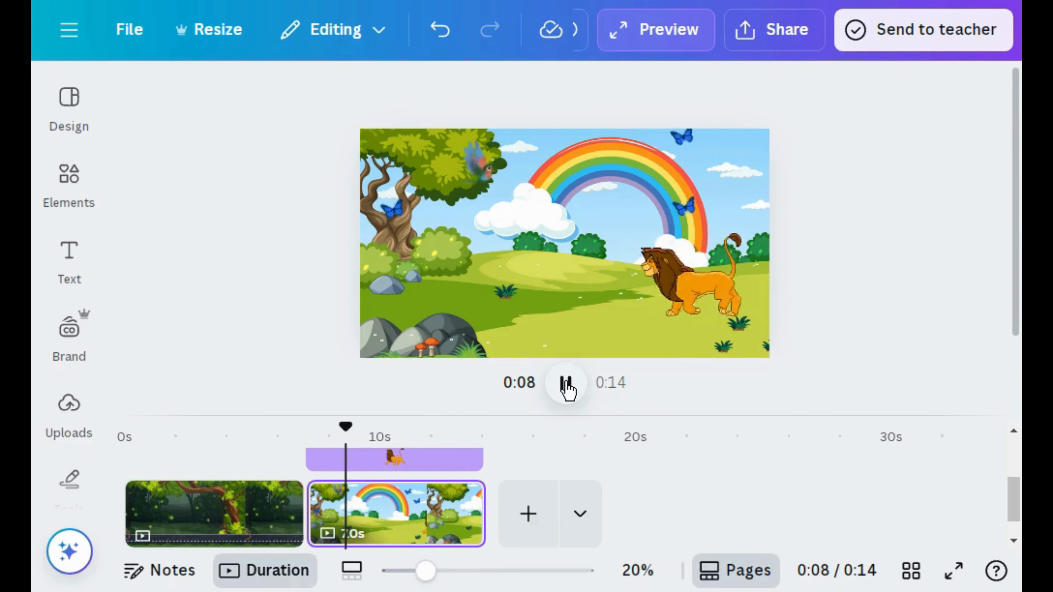